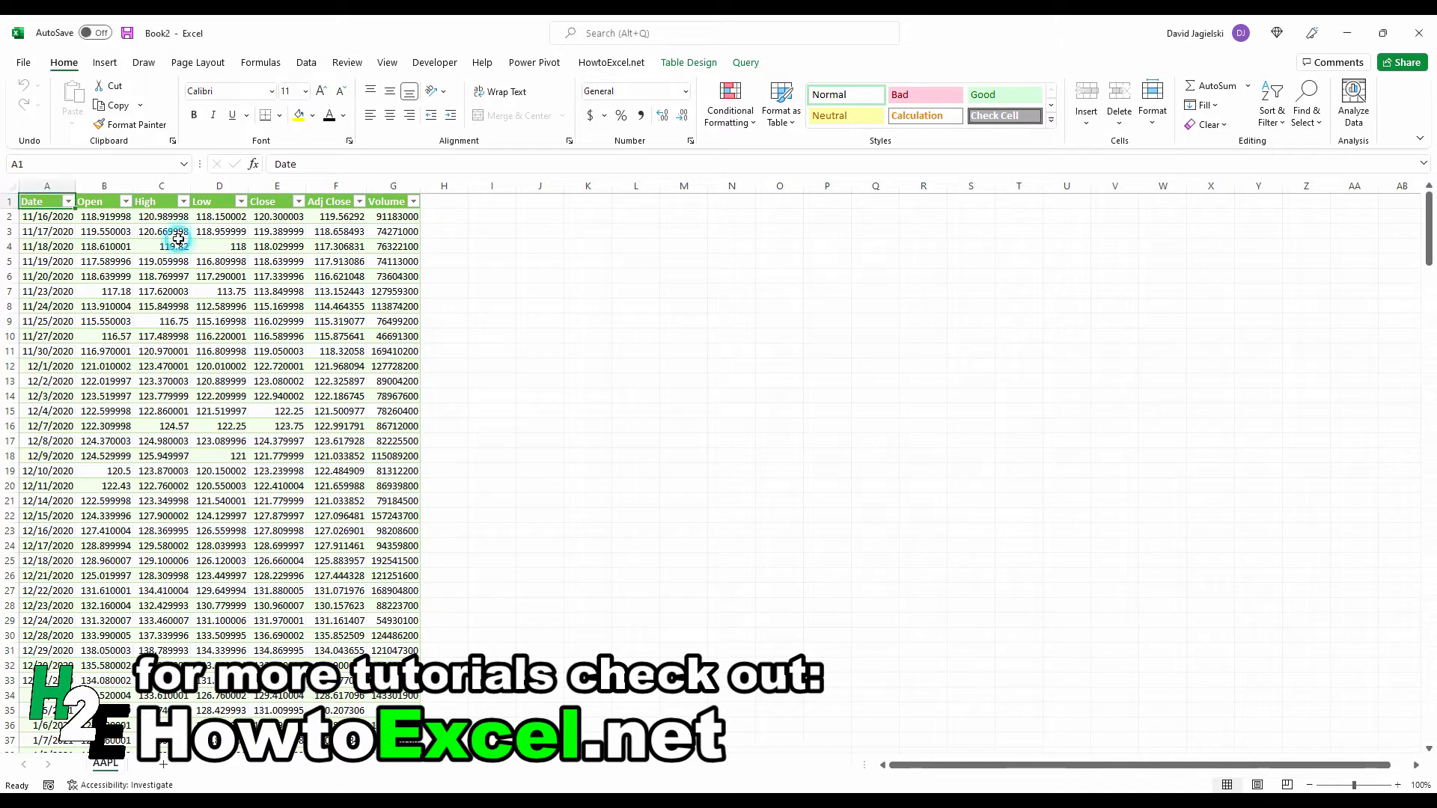
# - Preview the Open-High-Low-Close, Volume-High-Low-Close and Volume-Open-High-Low-Close stock charts, then close without inserting
pyautogui.click(105, 62)
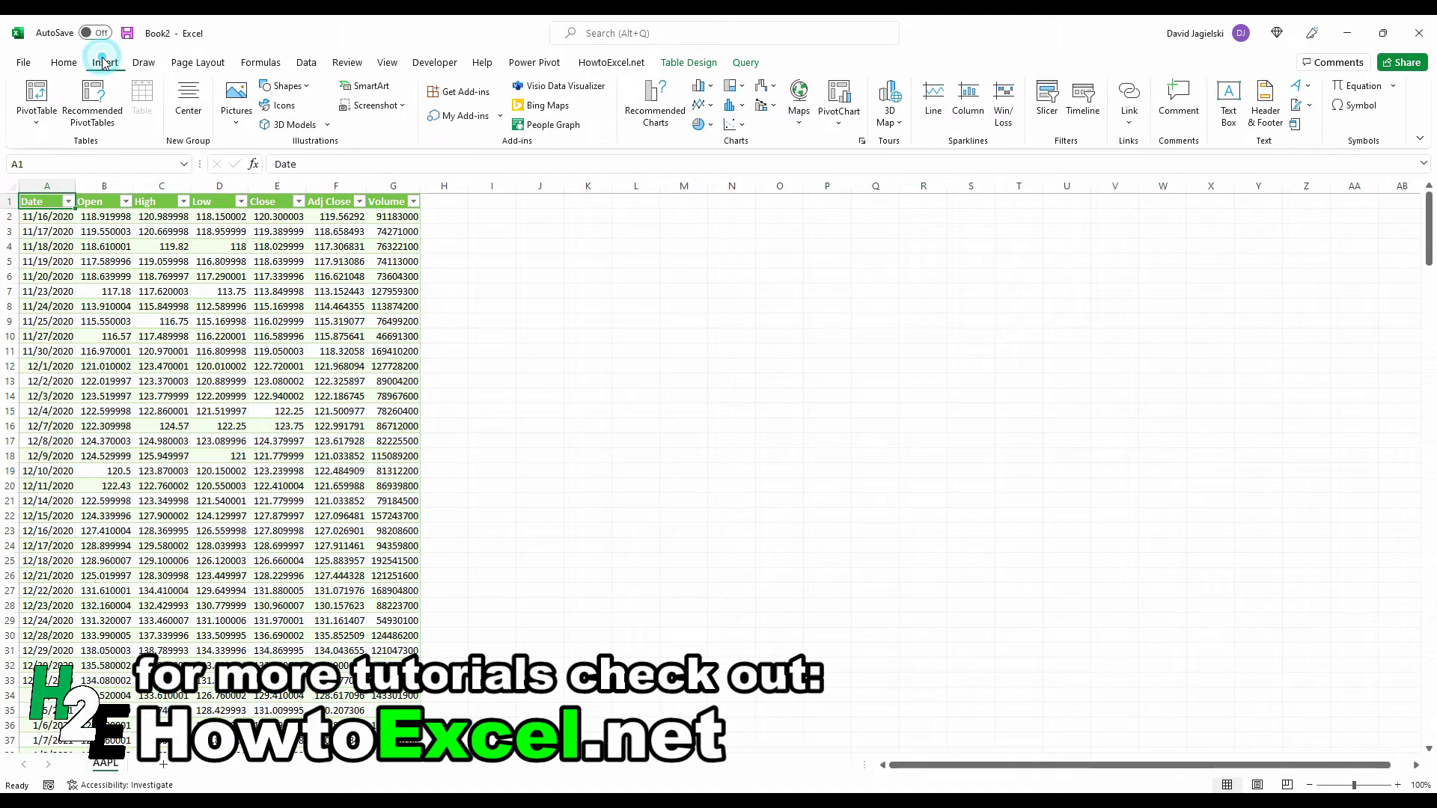
pyautogui.click(863, 142)
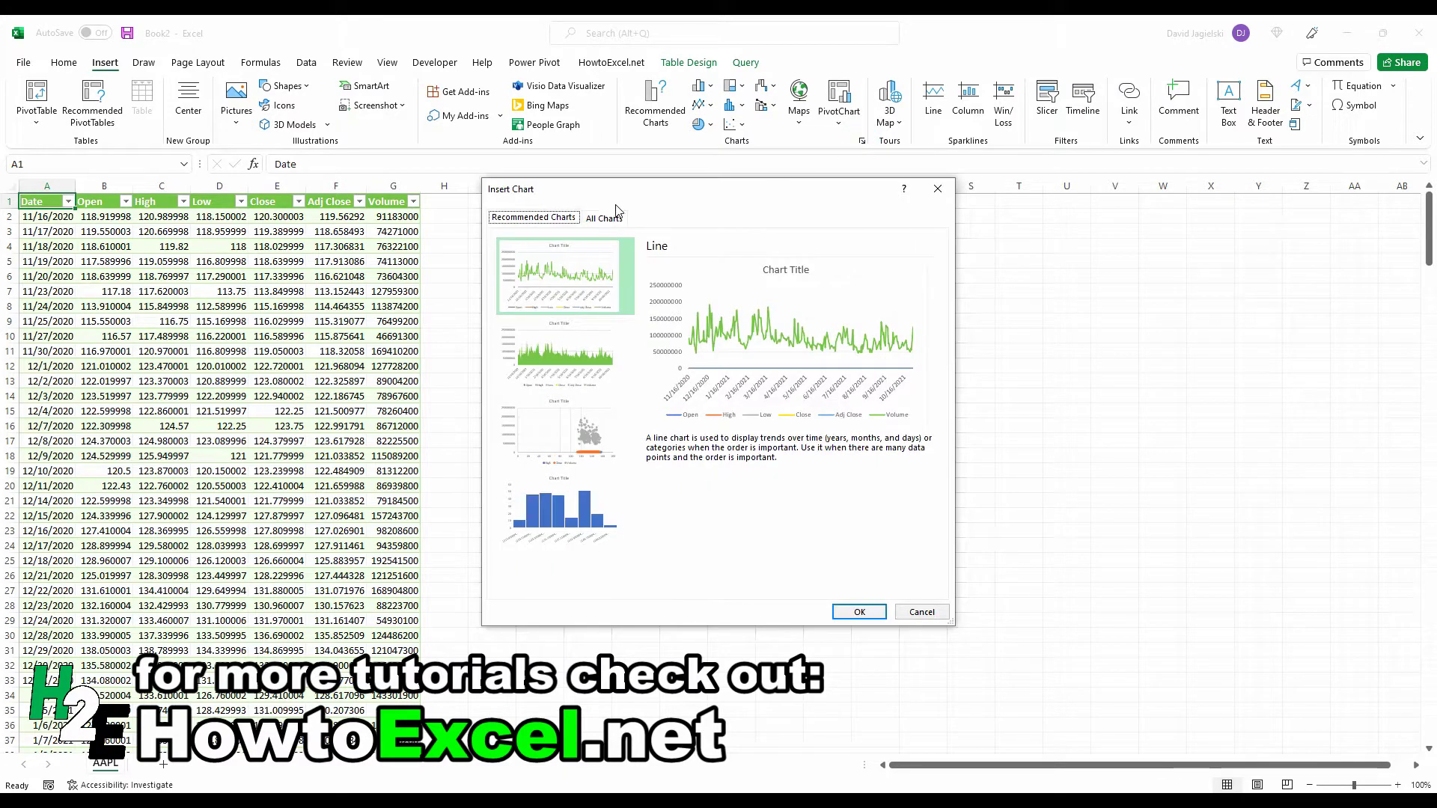
pyautogui.click(604, 217)
pyautogui.click(531, 408)
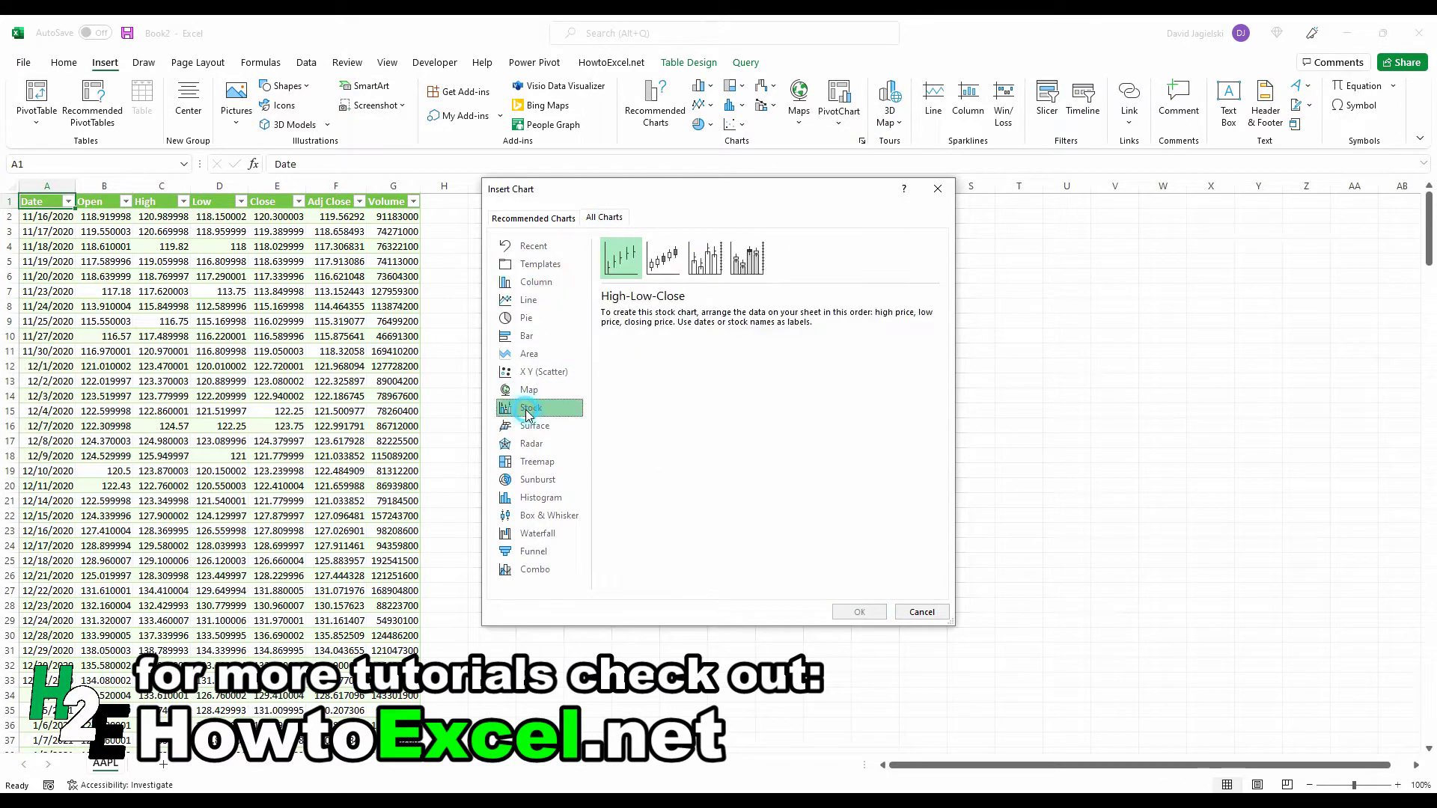
pyautogui.click(663, 276)
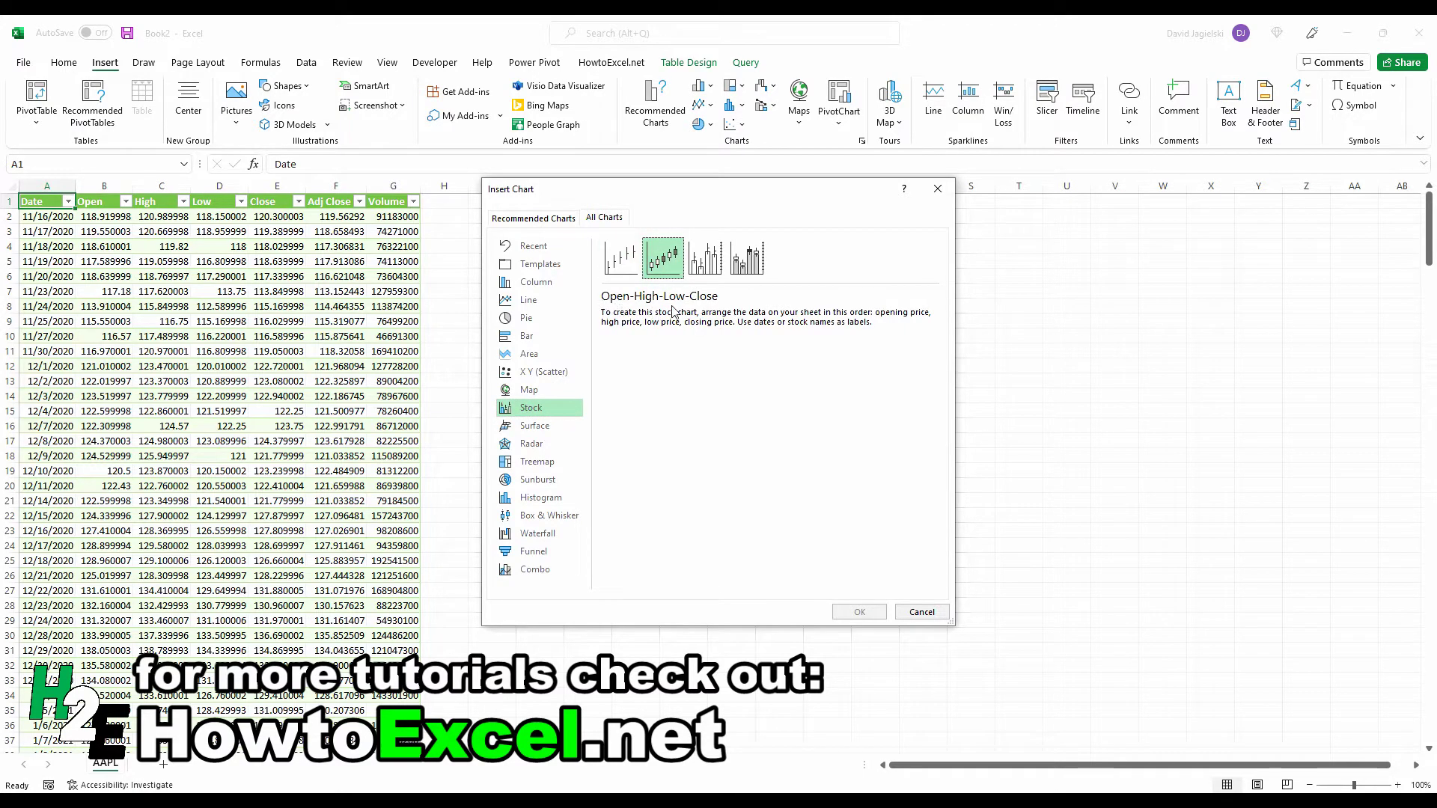
pyautogui.click(705, 259)
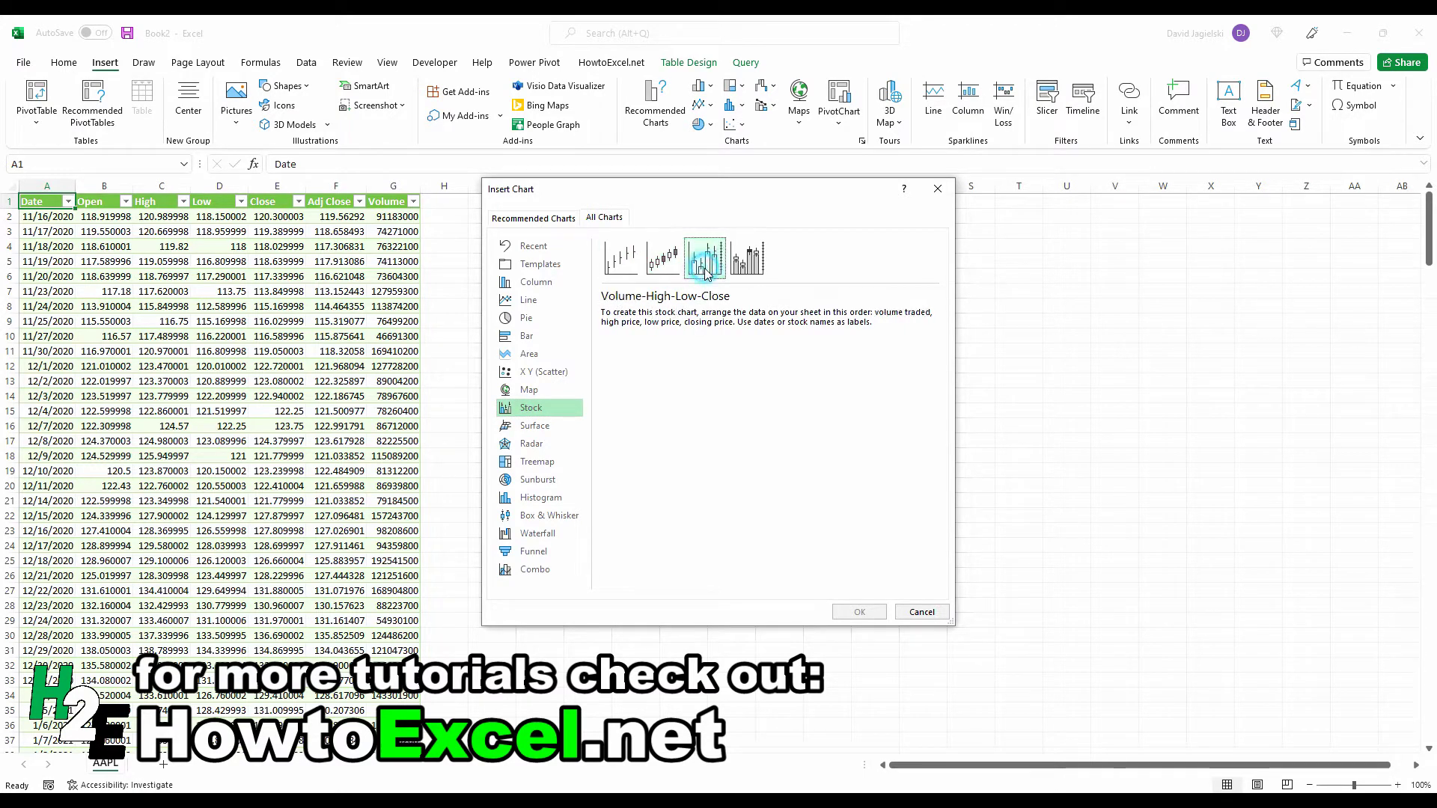
pyautogui.click(762, 266)
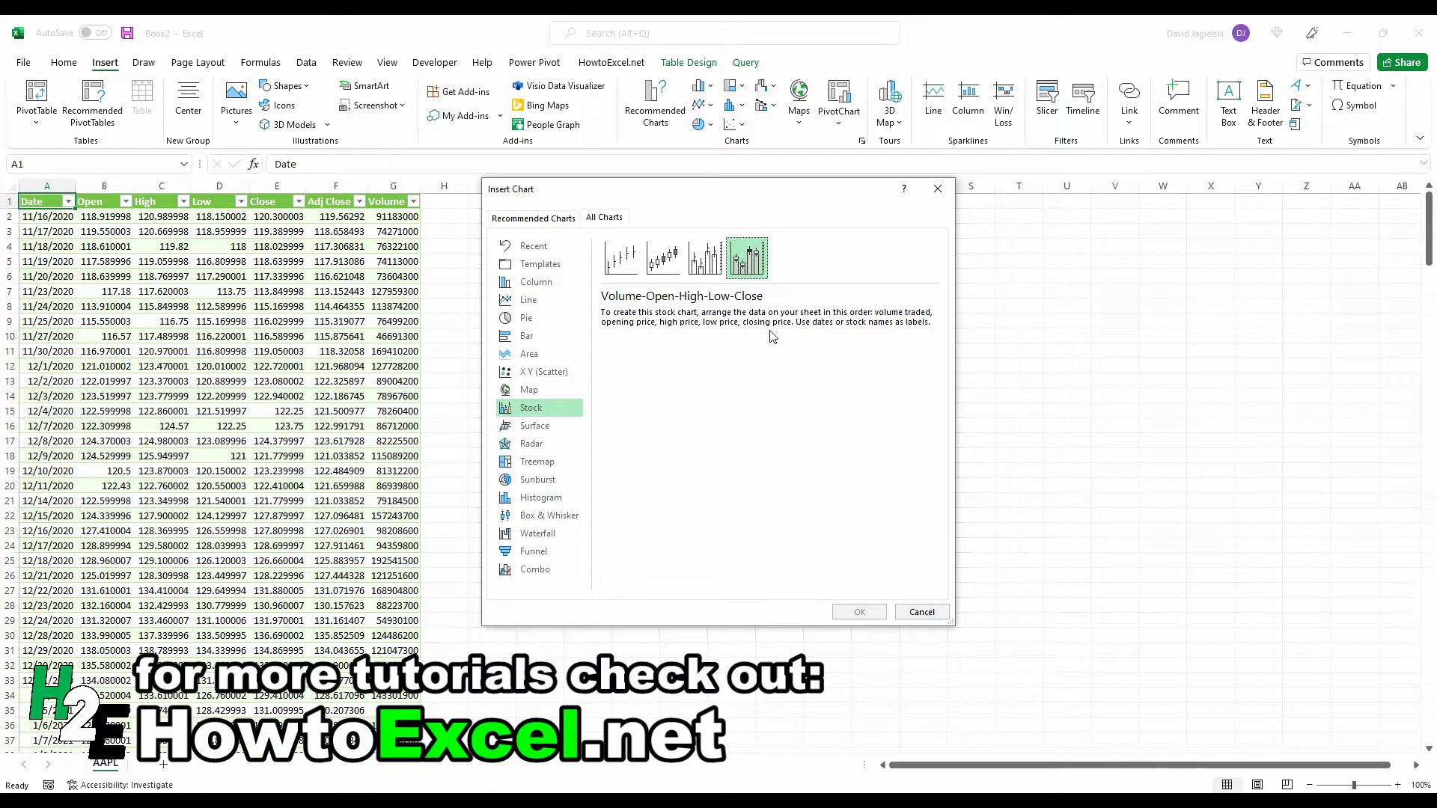
pyautogui.click(909, 614)
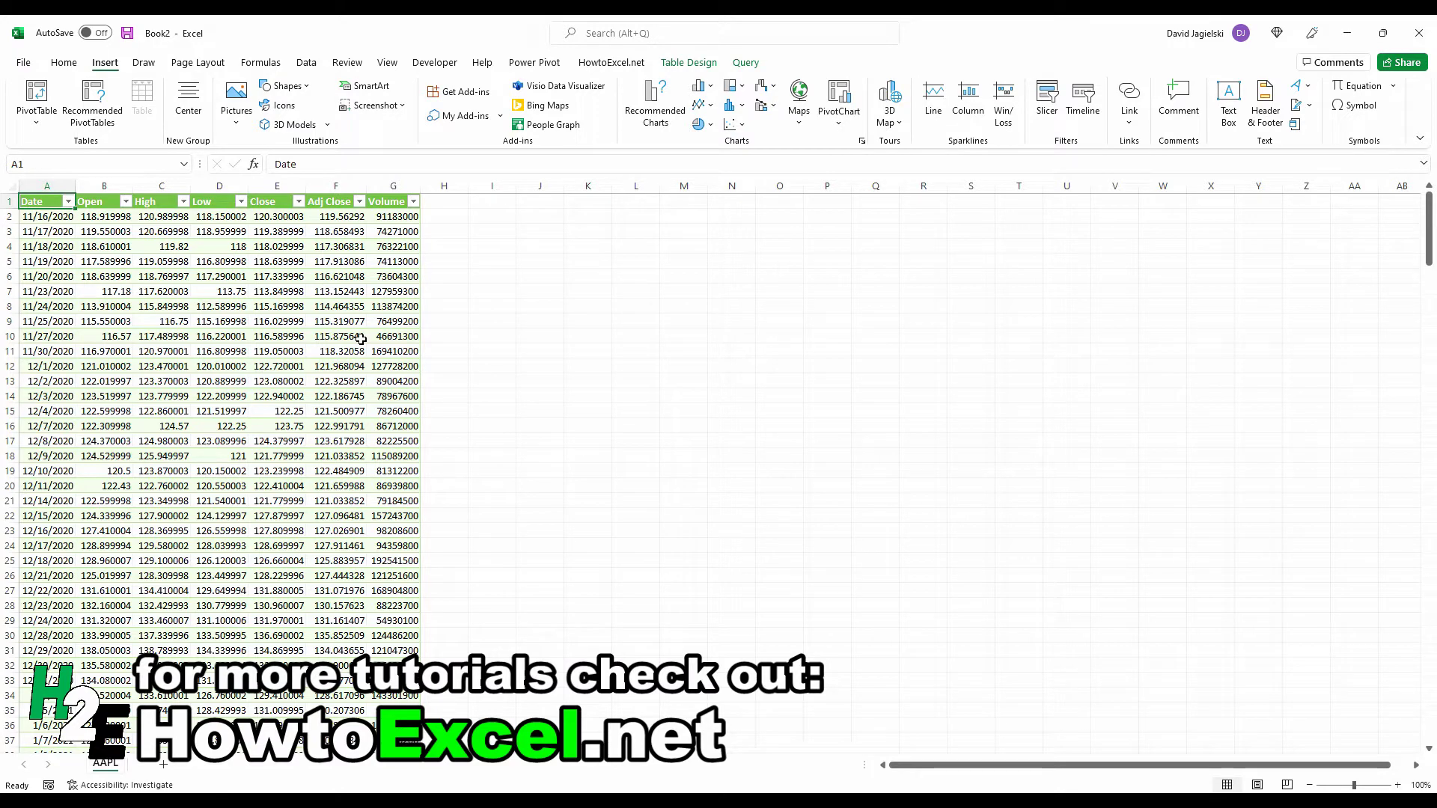
# - Edit the AAPL query in Power Query Editor from the Queries & Connections pane
pyautogui.click(307, 62)
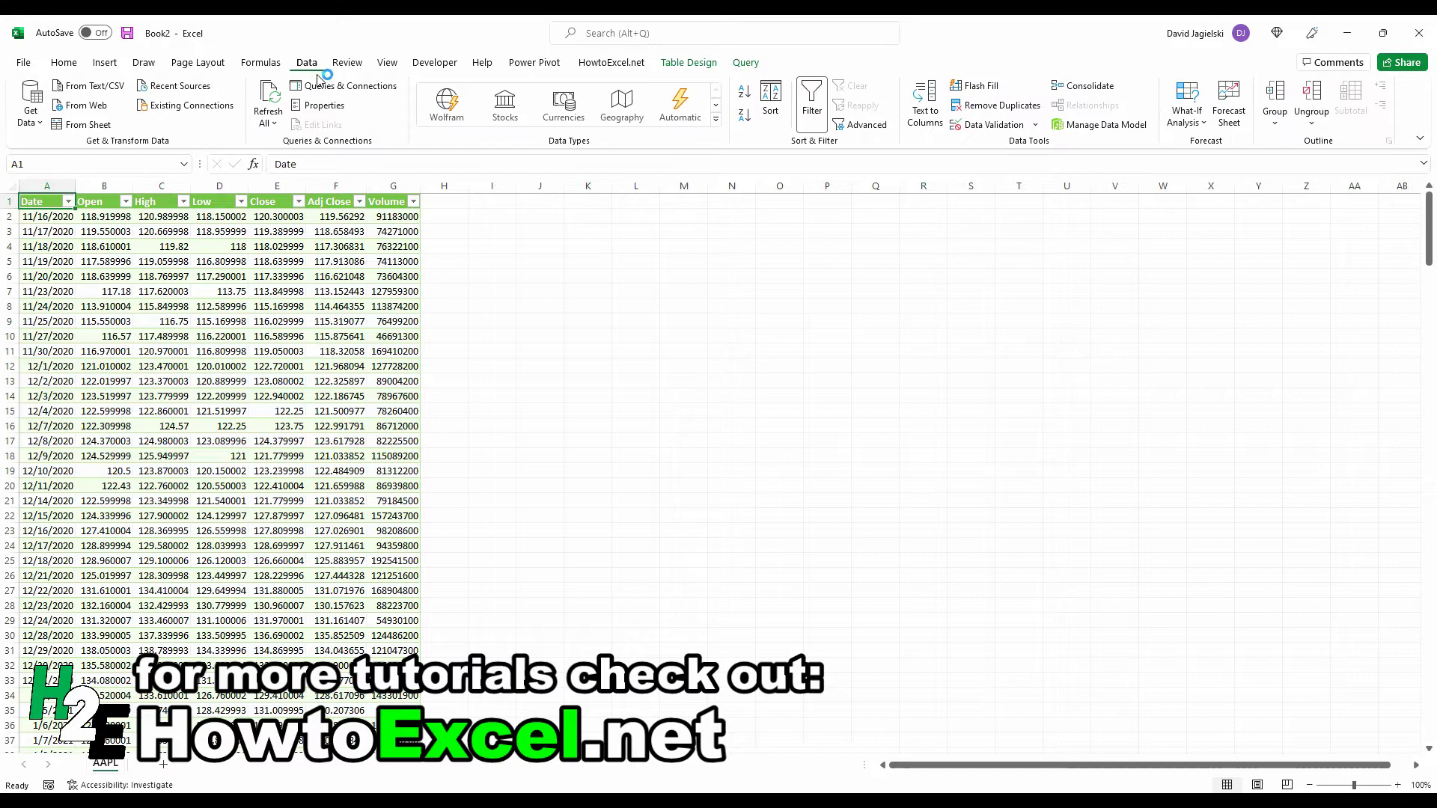
pyautogui.click(322, 88)
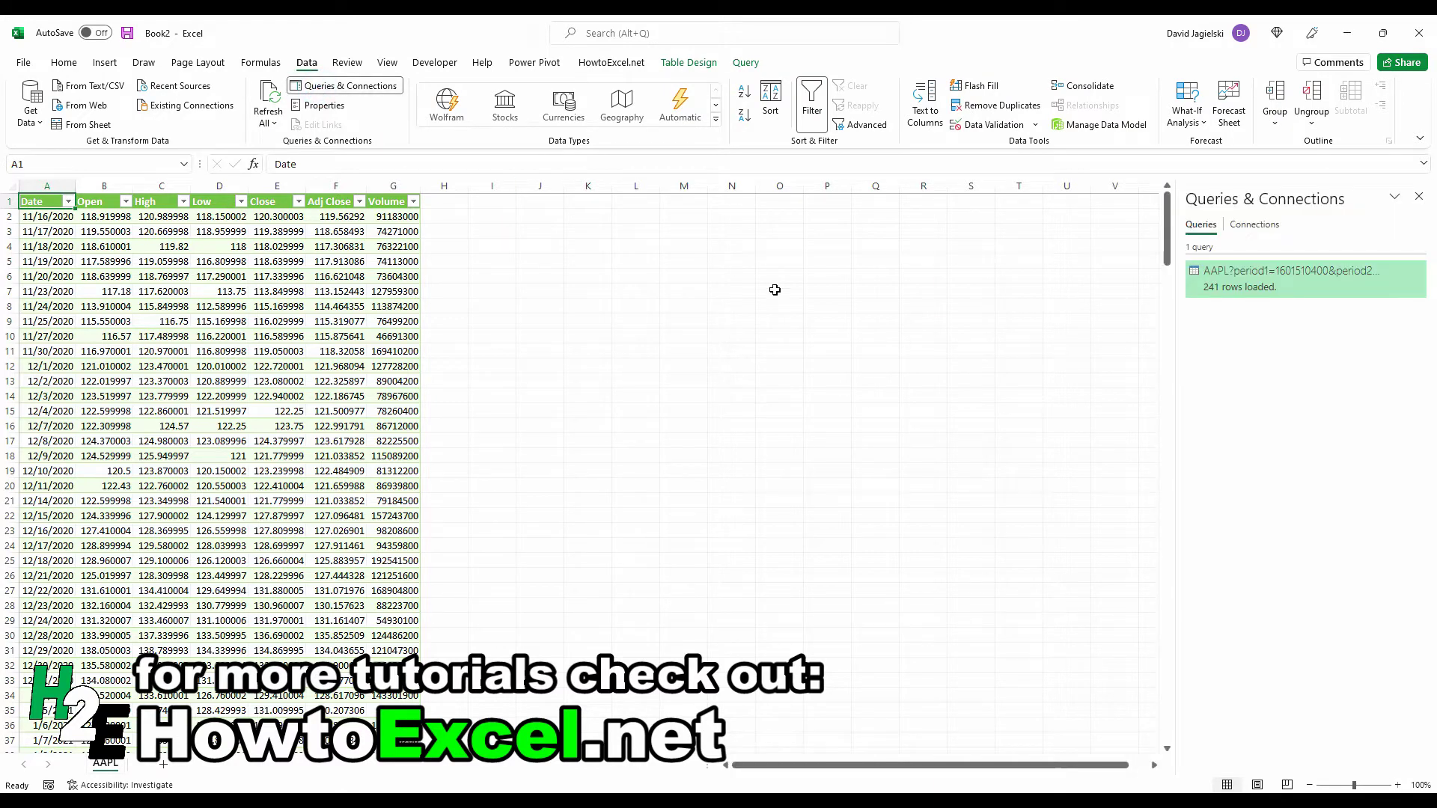
pyautogui.rightClick(1259, 296)
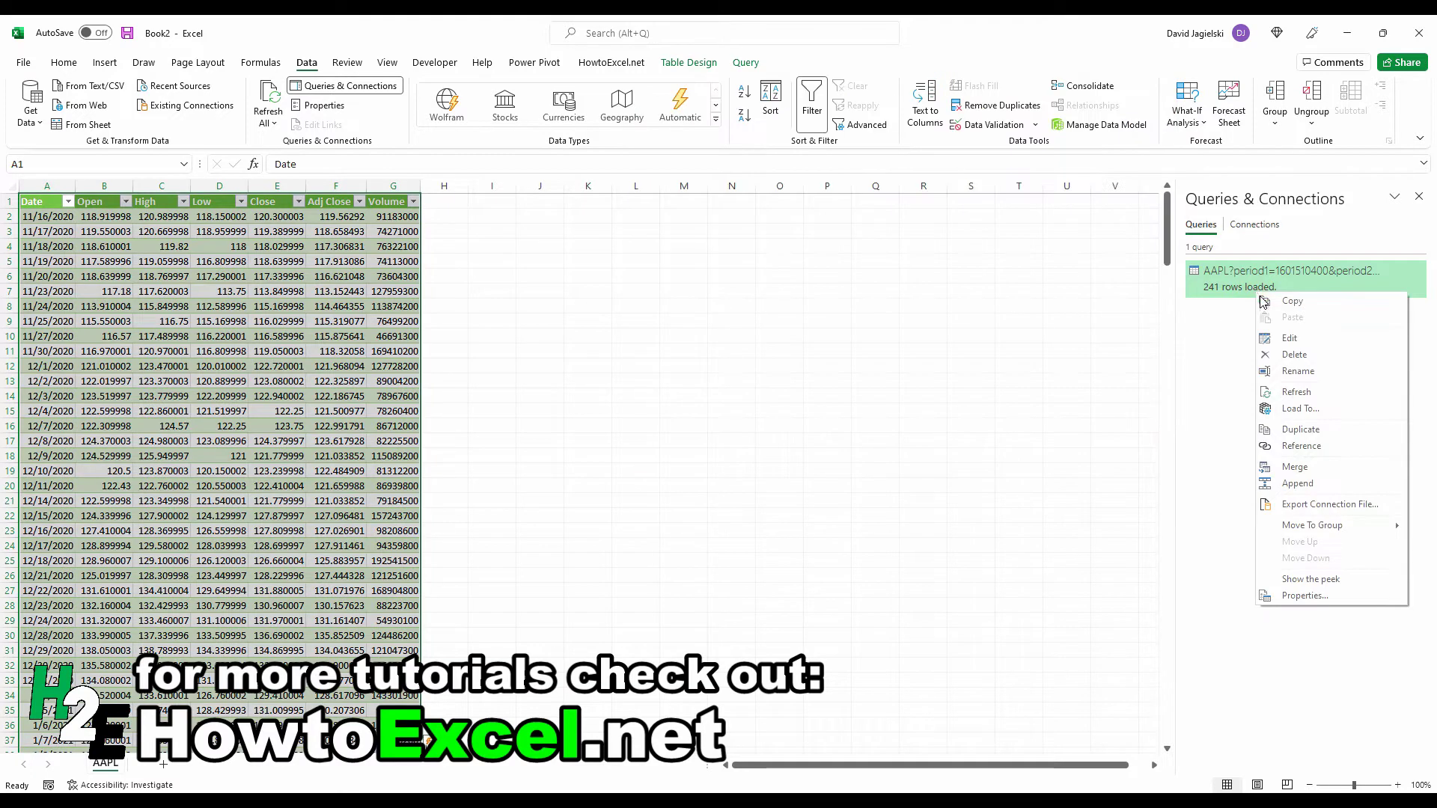
pyautogui.click(1289, 339)
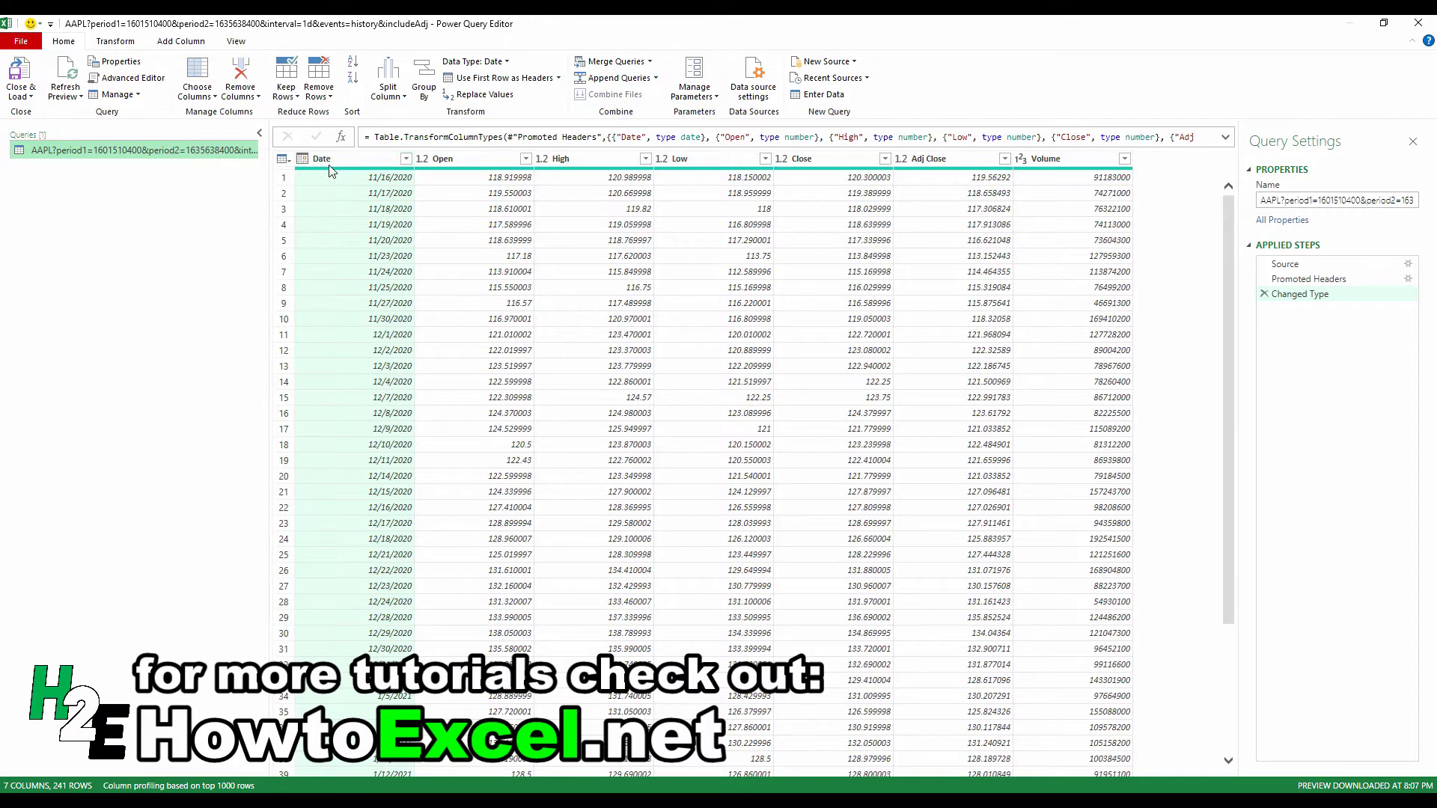
# - Apply a Between date filter from 10/1/2021 to 10/31/2021 on the Date column
pyautogui.click(405, 160)
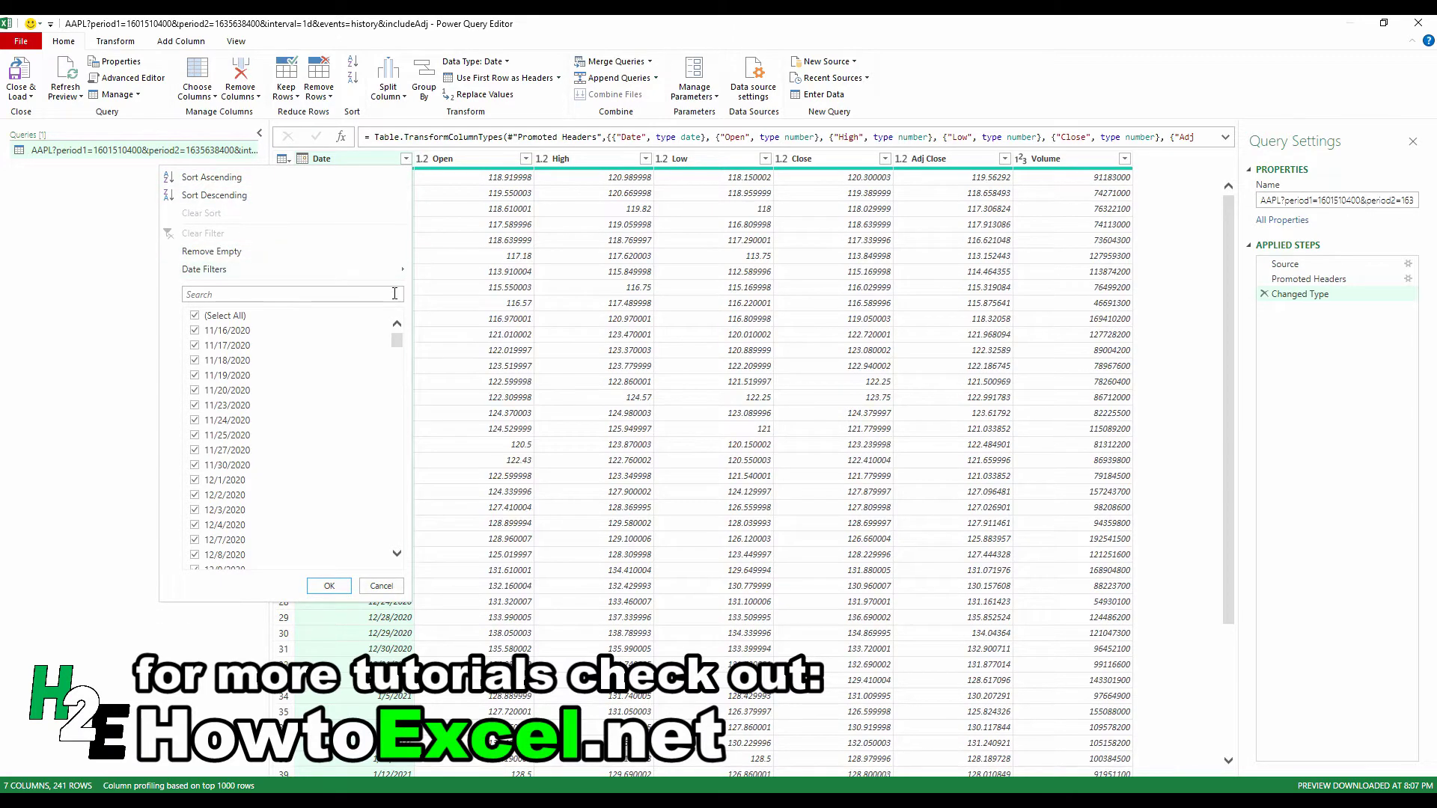
pyautogui.click(402, 271)
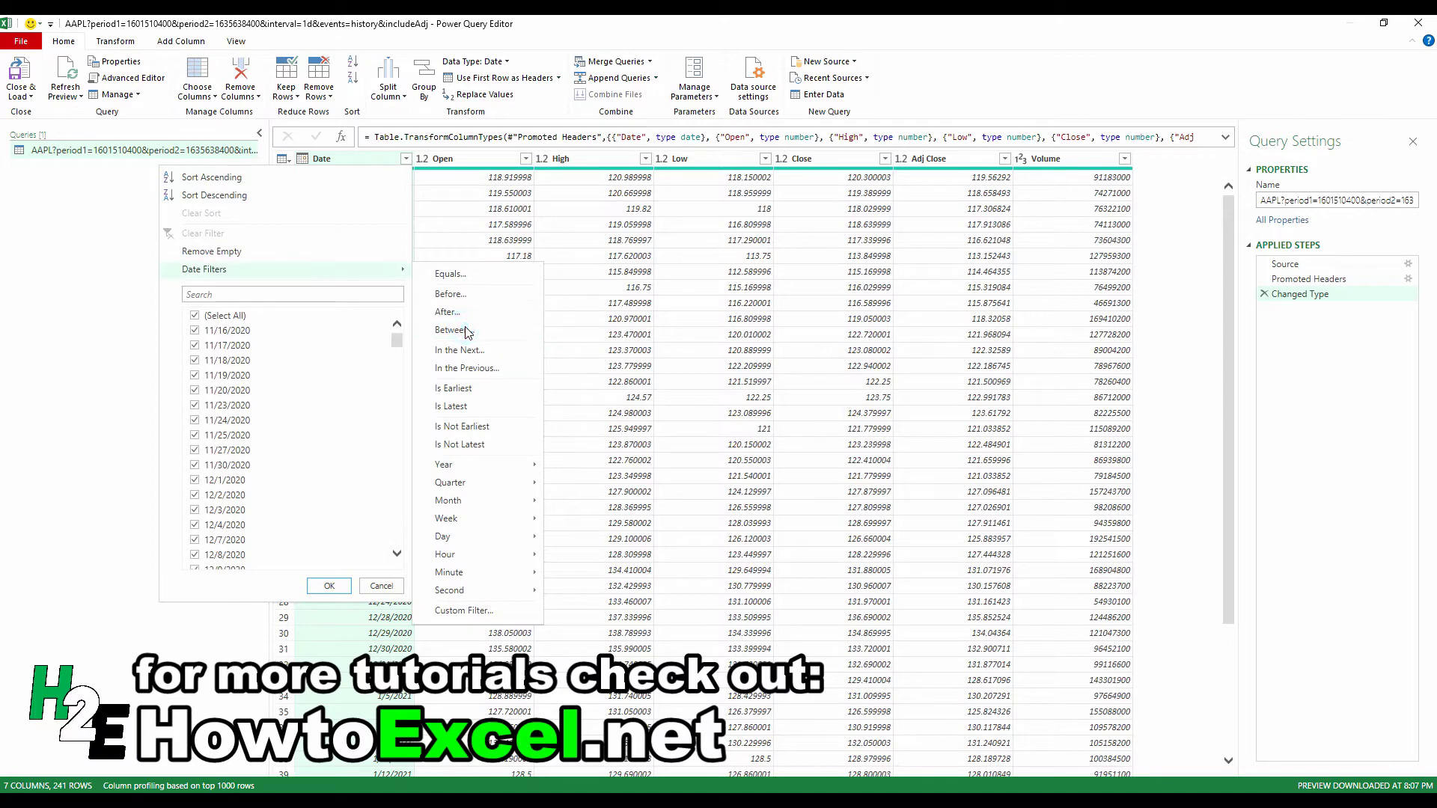
pyautogui.click(465, 333)
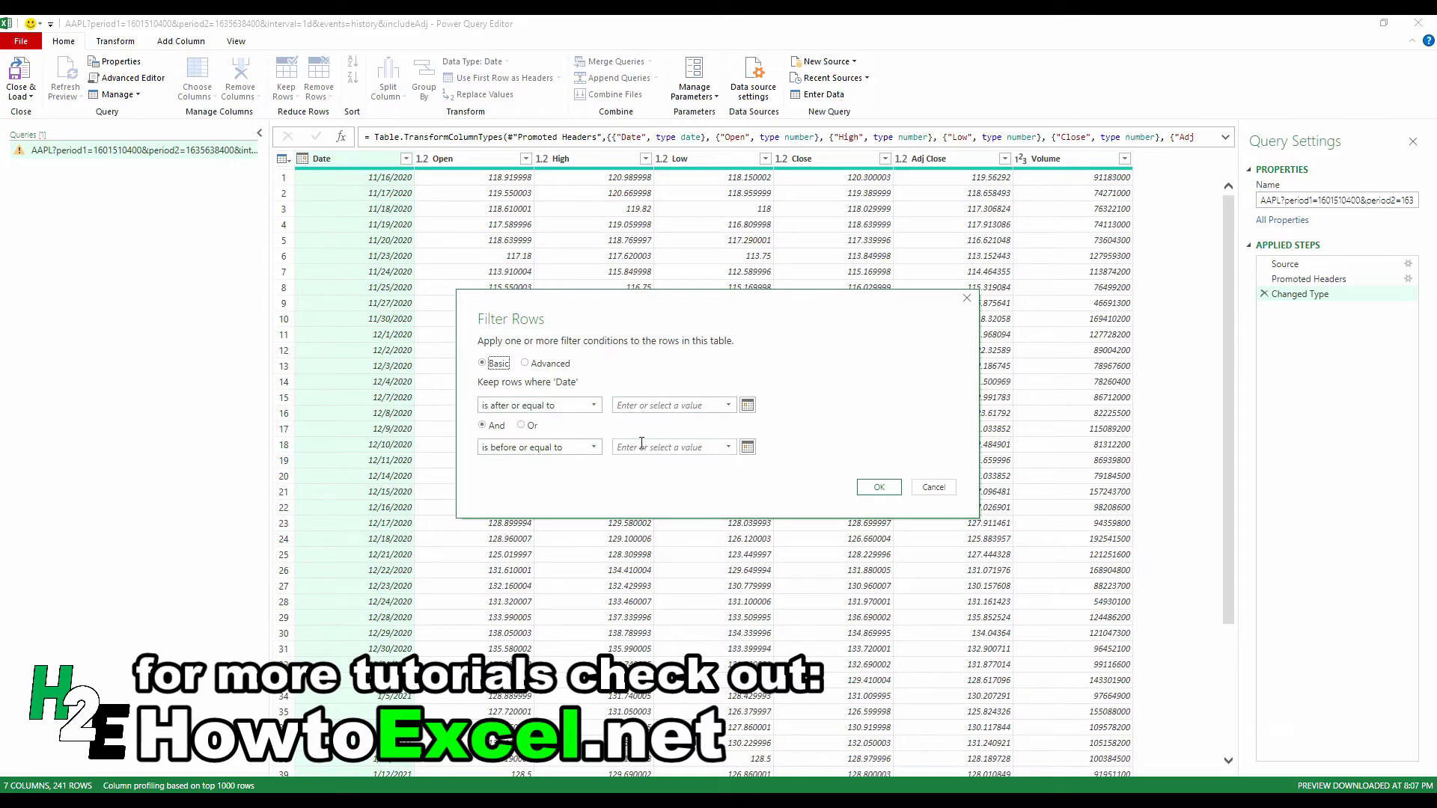
pyautogui.click(747, 405)
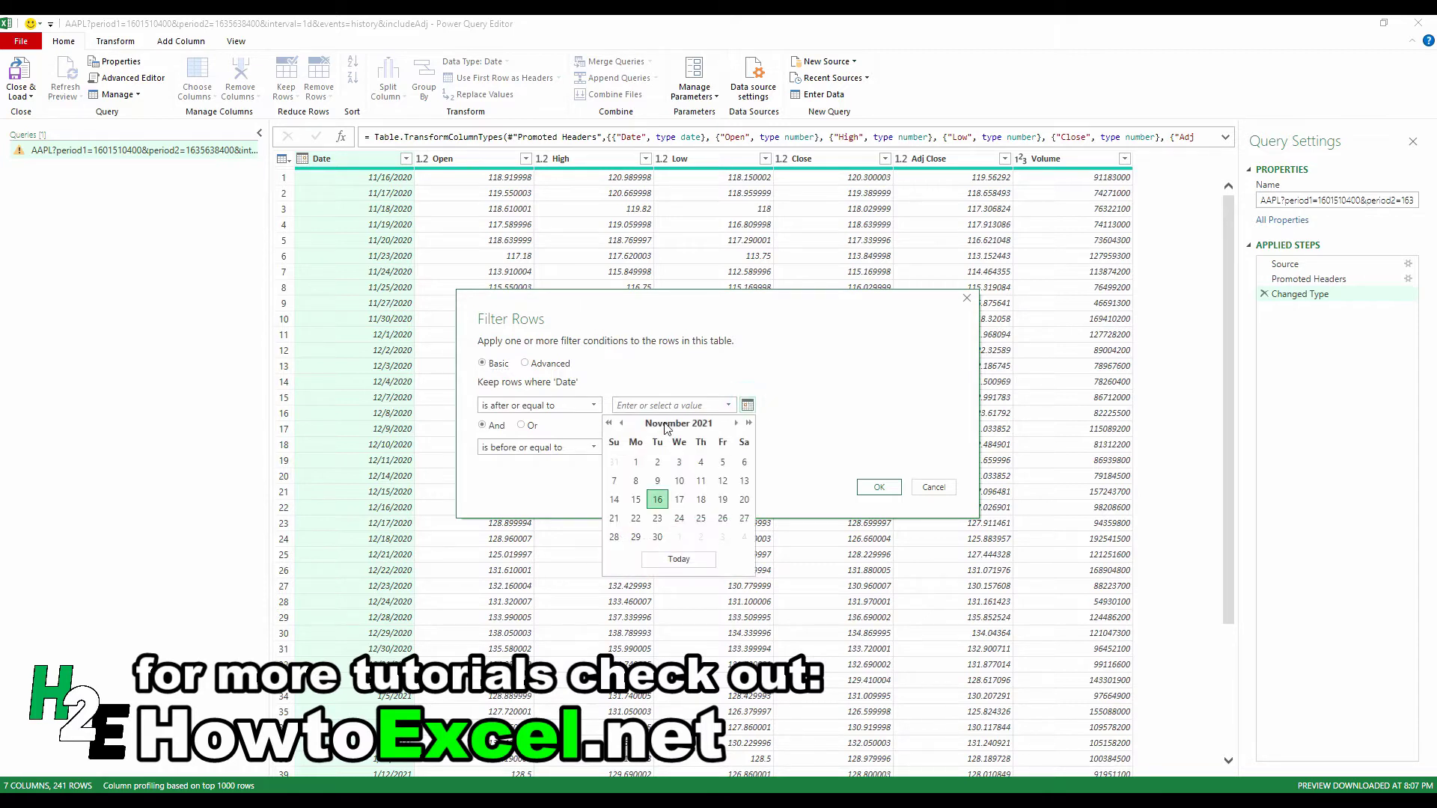
pyautogui.click(622, 424)
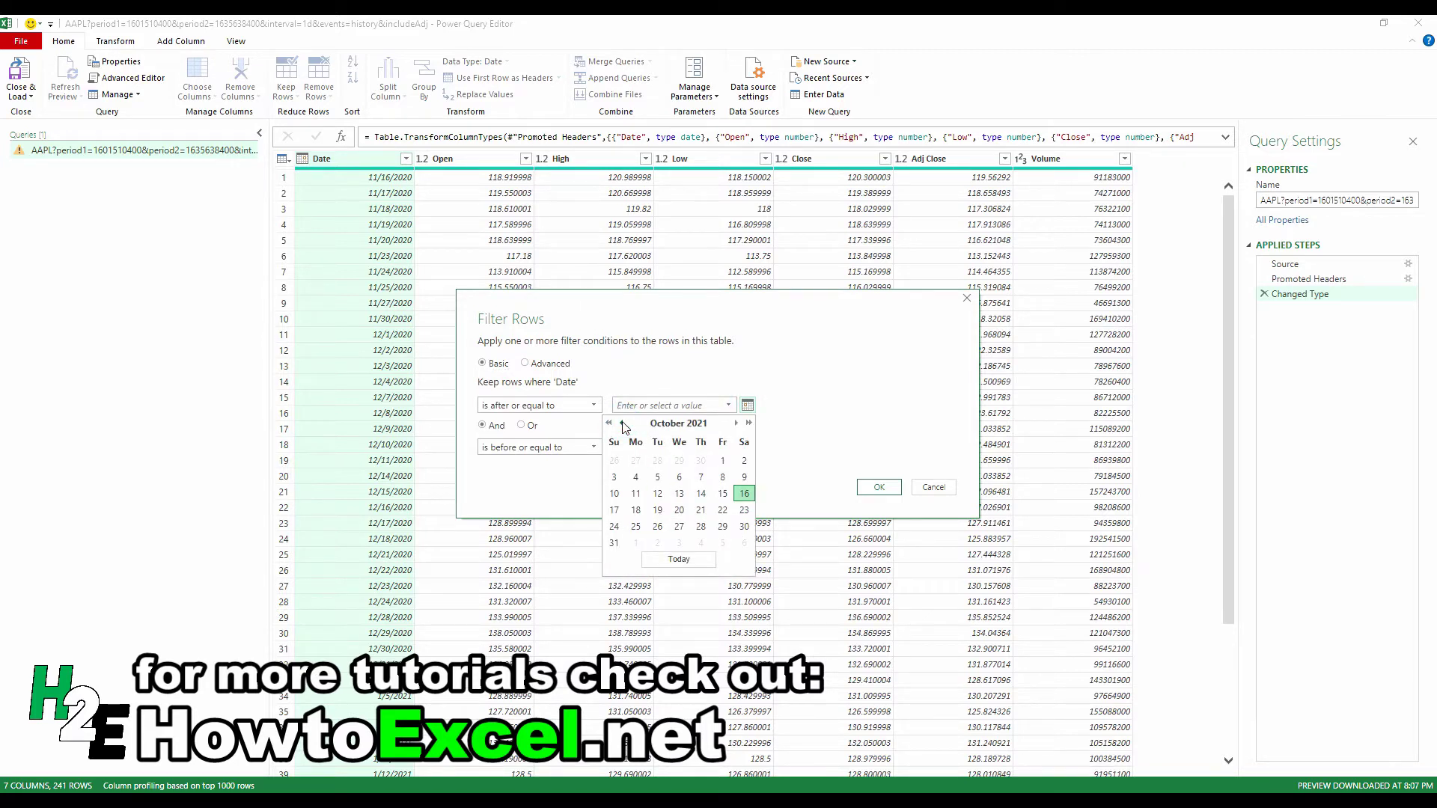
pyautogui.click(721, 462)
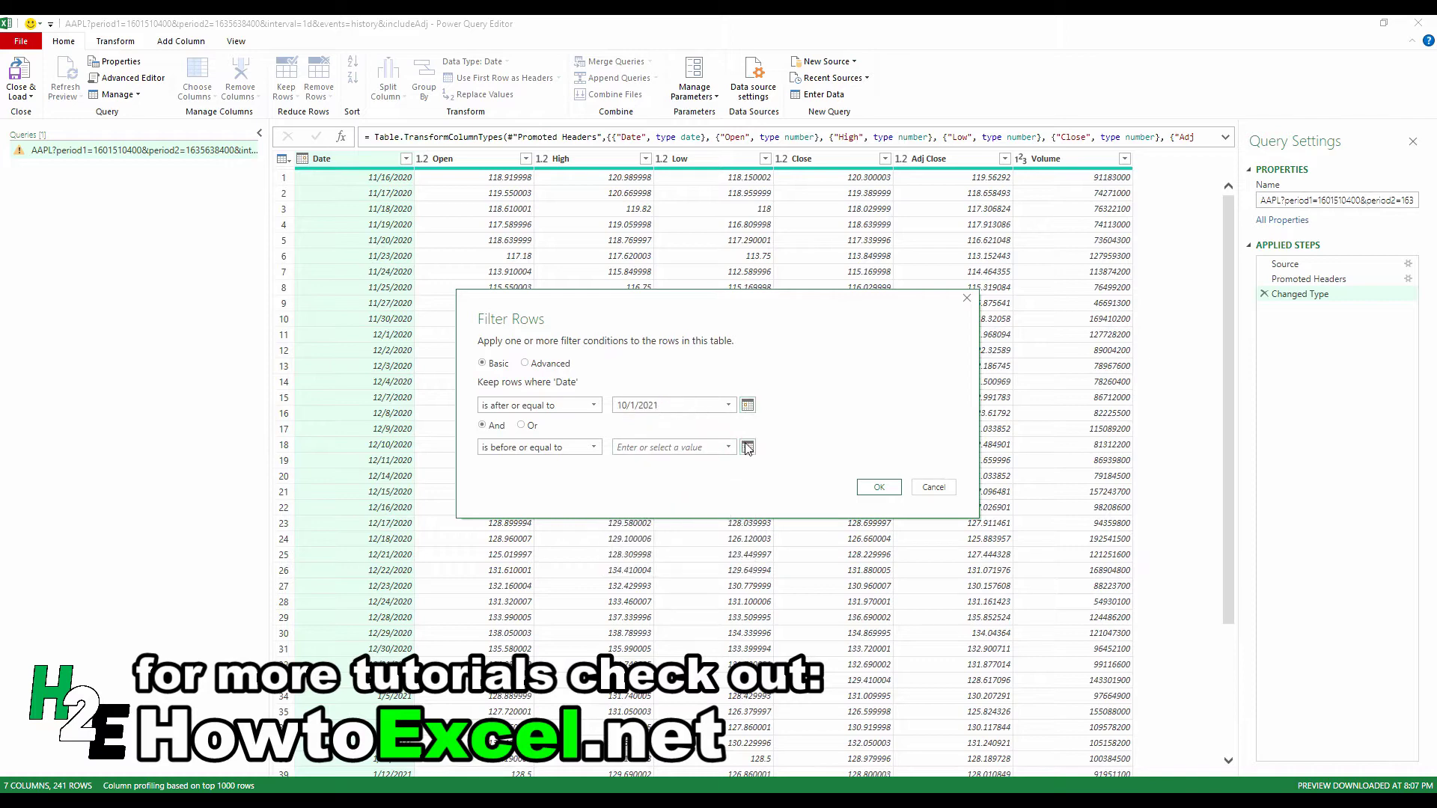
pyautogui.click(748, 447)
pyautogui.click(621, 465)
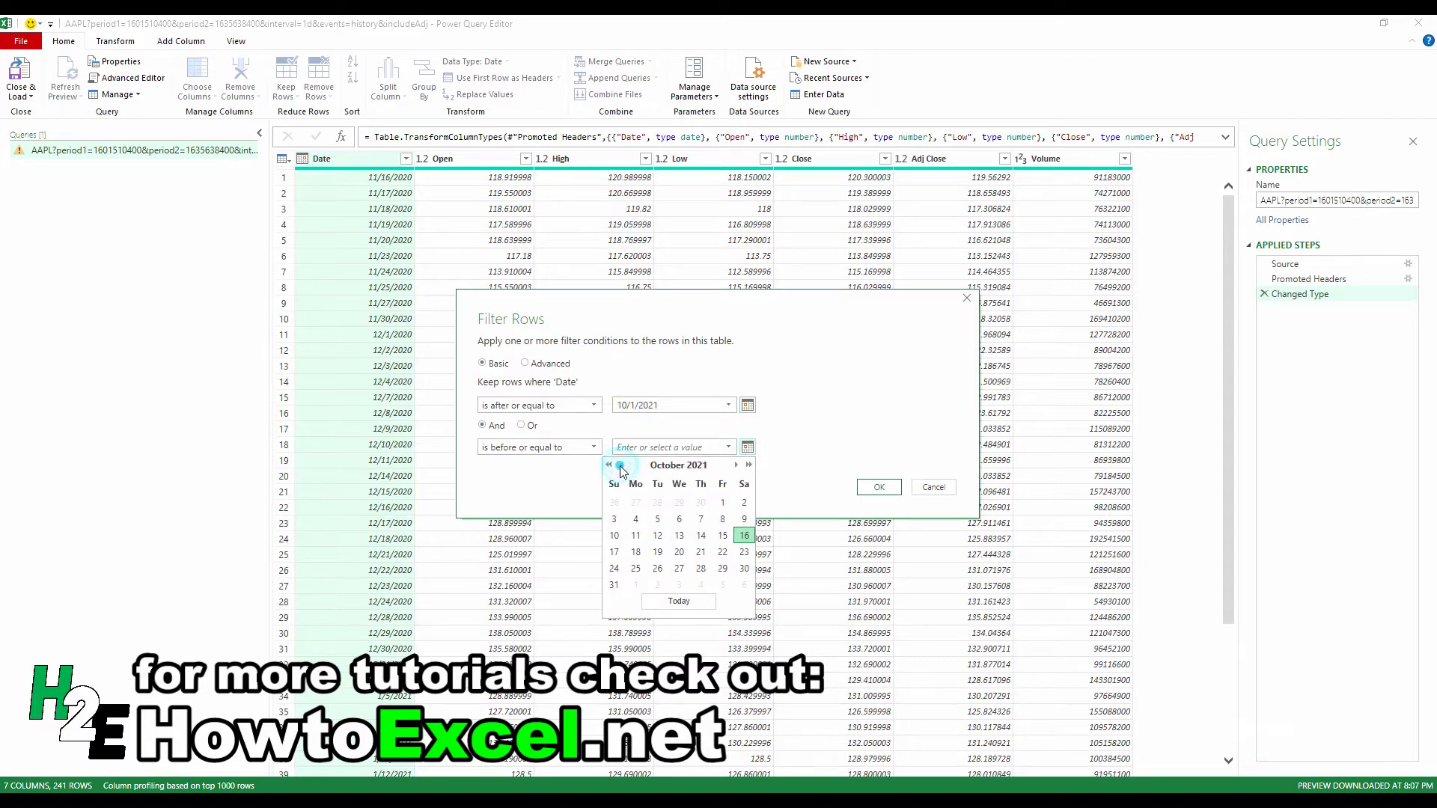
pyautogui.click(613, 585)
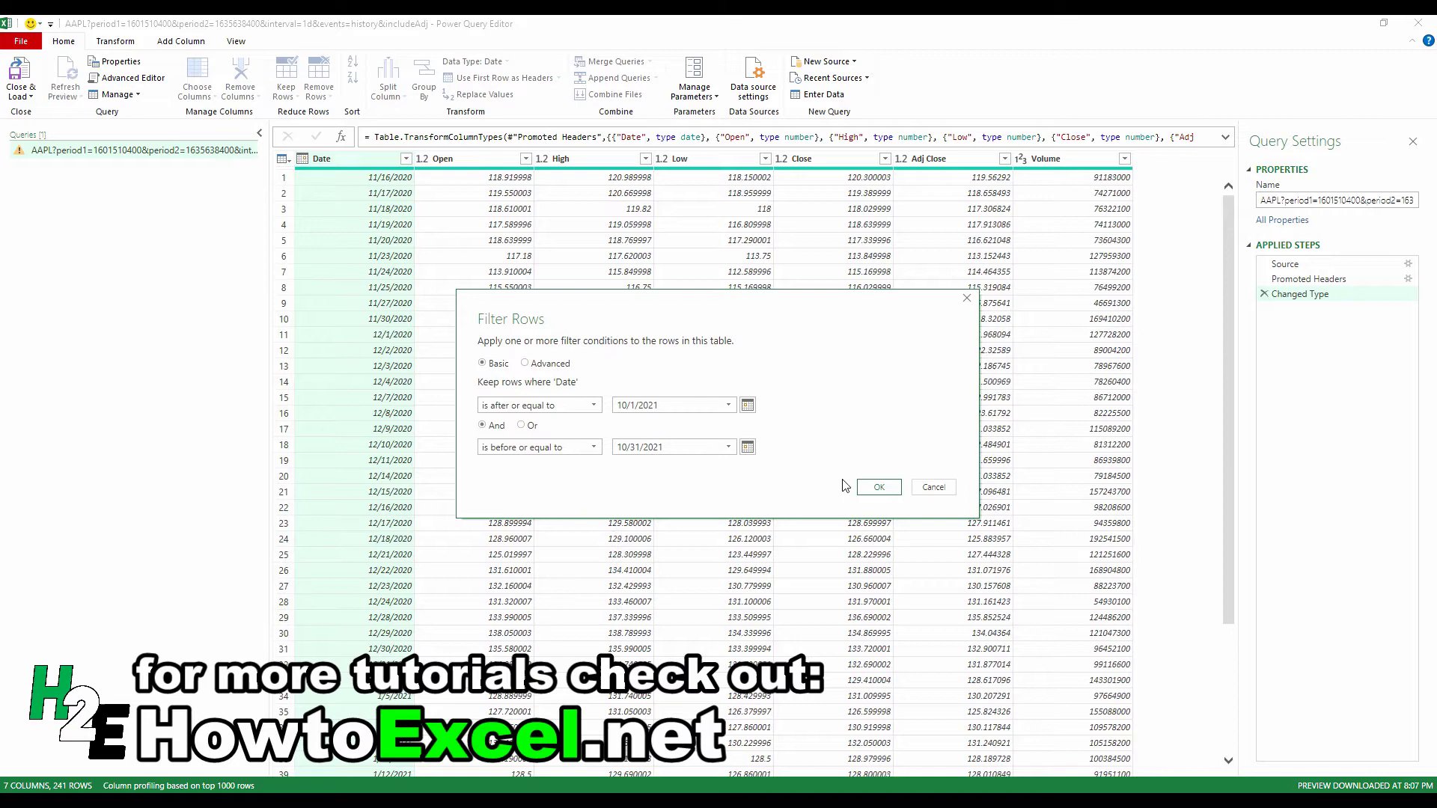
pyautogui.click(873, 492)
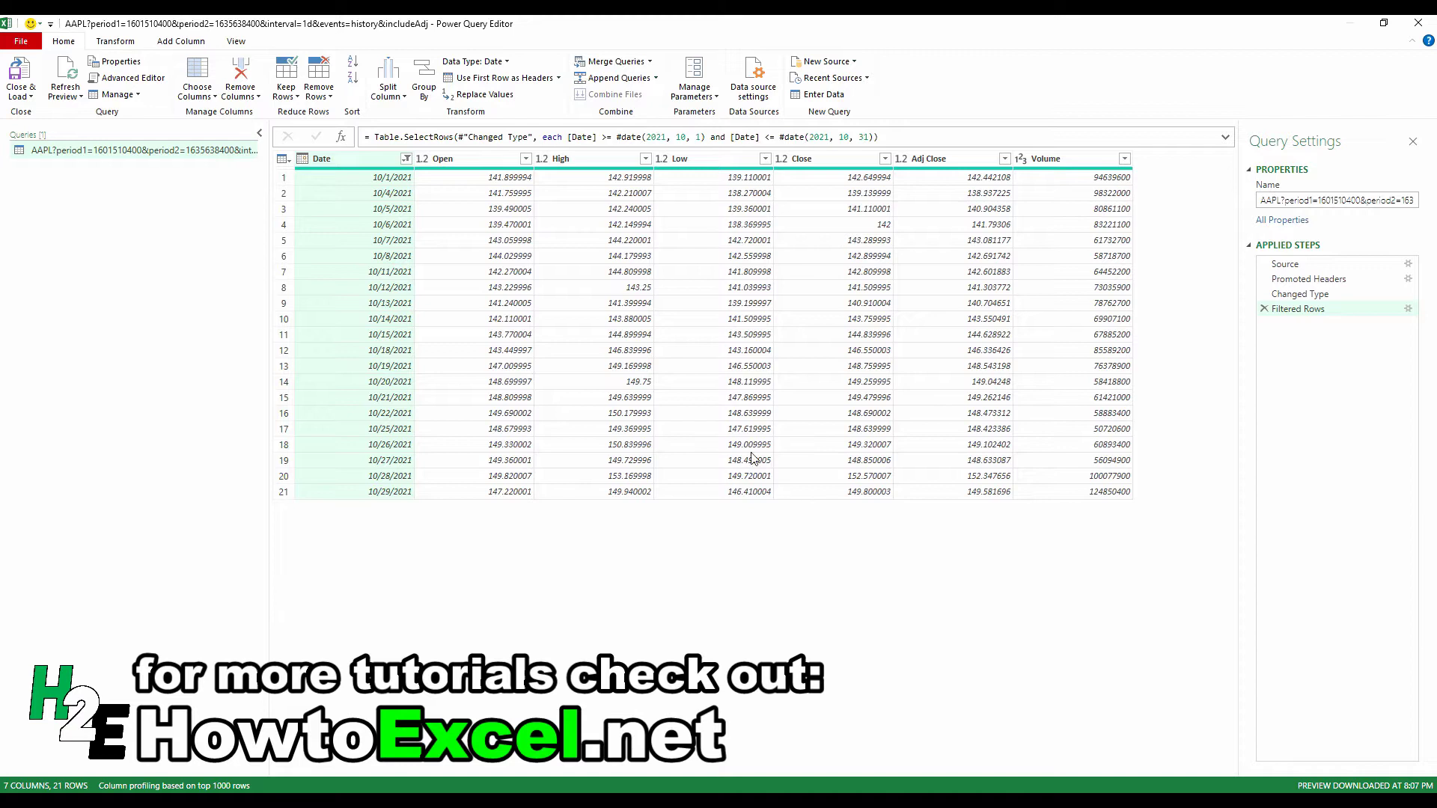
# - Remove the Open, Adj Close and Volume columns, then Close & Load back to Excel
pyautogui.rightClick(460, 158)
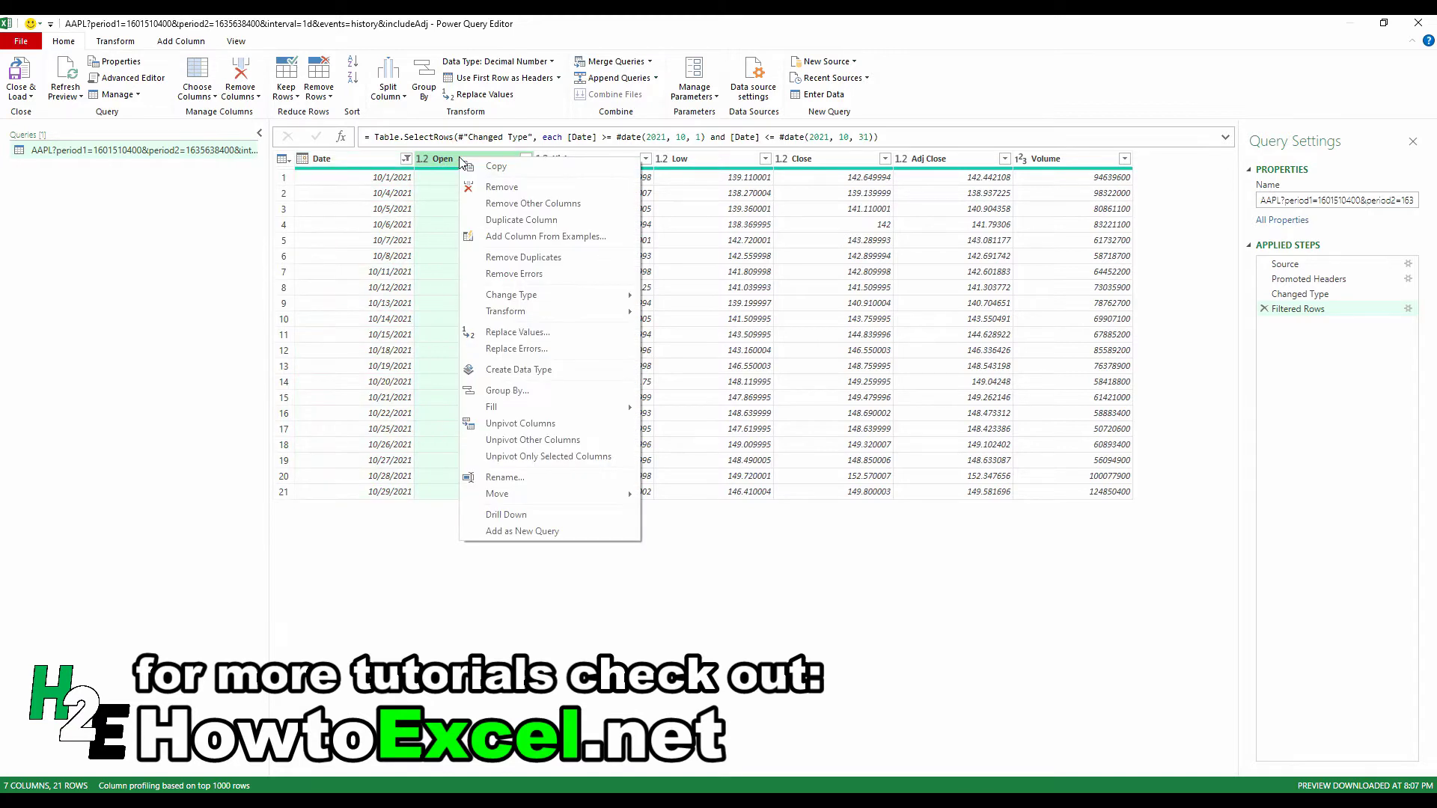
pyautogui.click(500, 187)
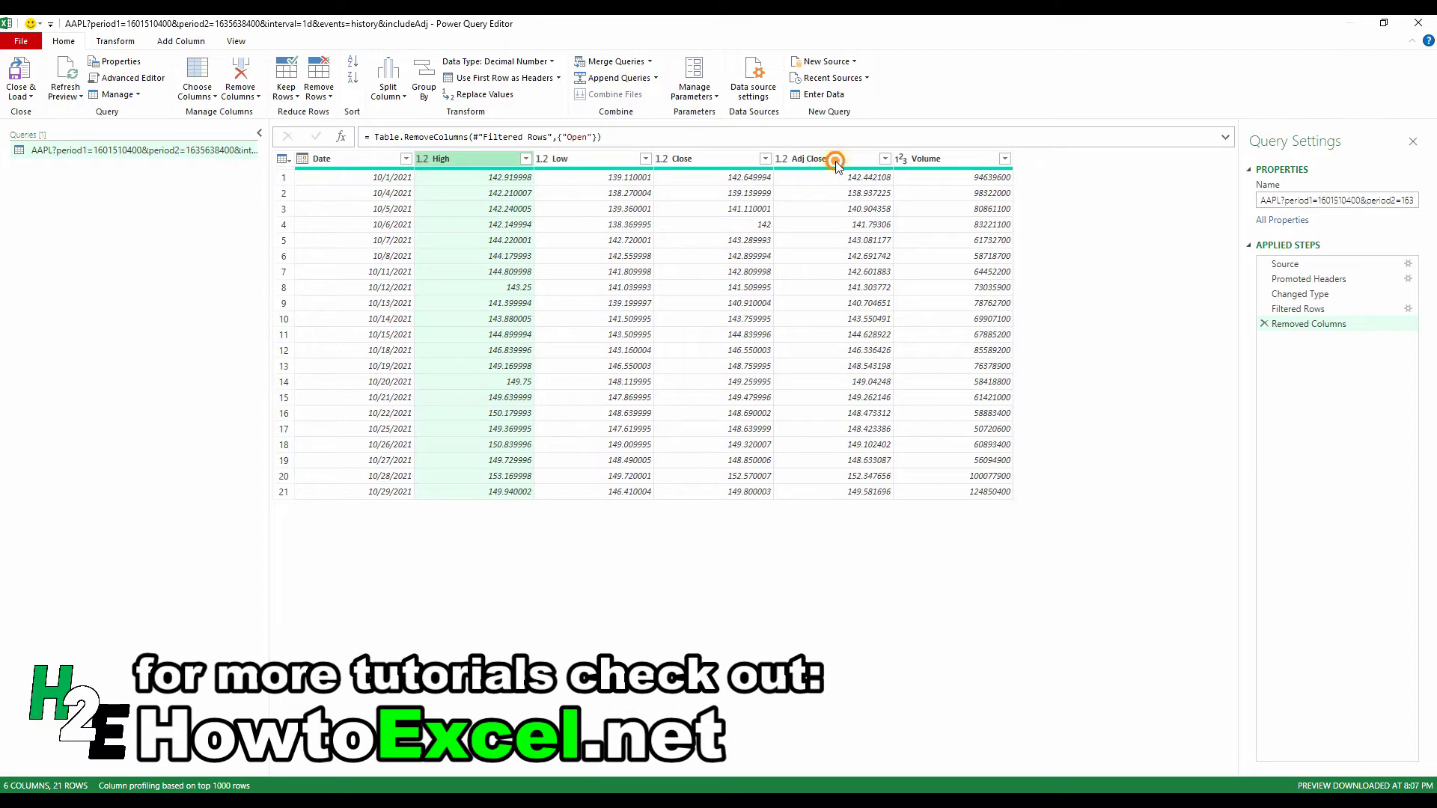
pyautogui.rightClick(830, 157)
pyautogui.click(868, 188)
pyautogui.rightClick(820, 159)
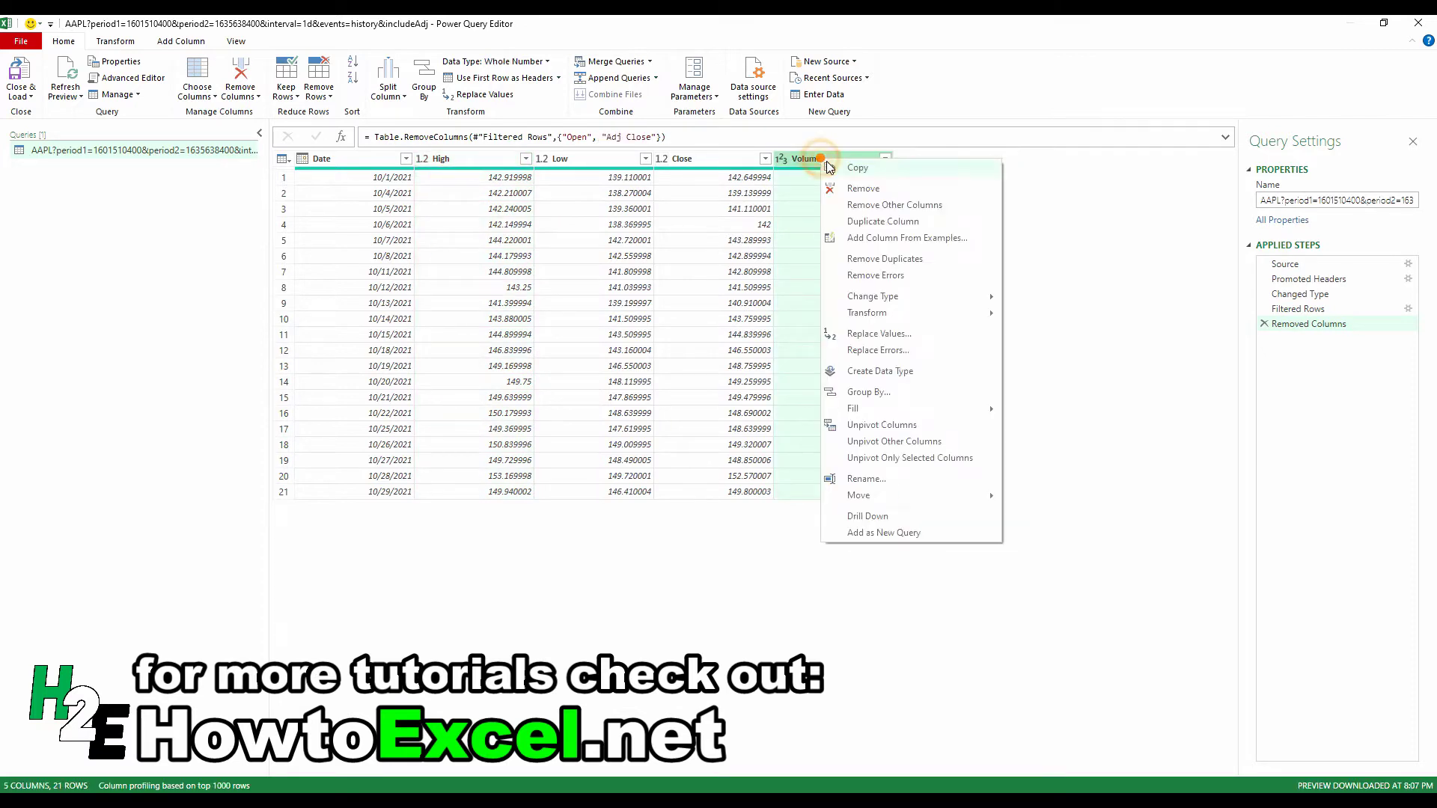
pyautogui.click(846, 187)
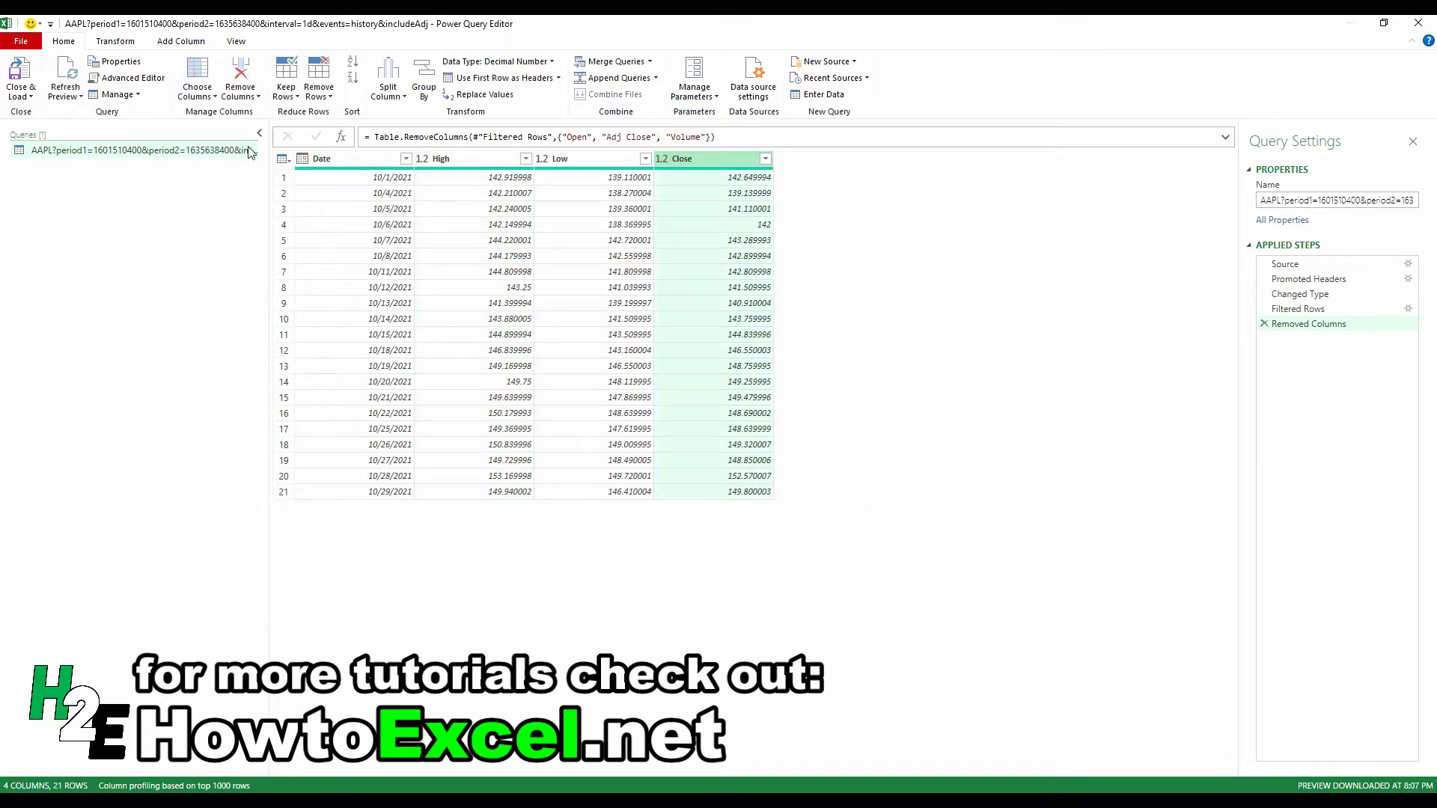
pyautogui.click(33, 67)
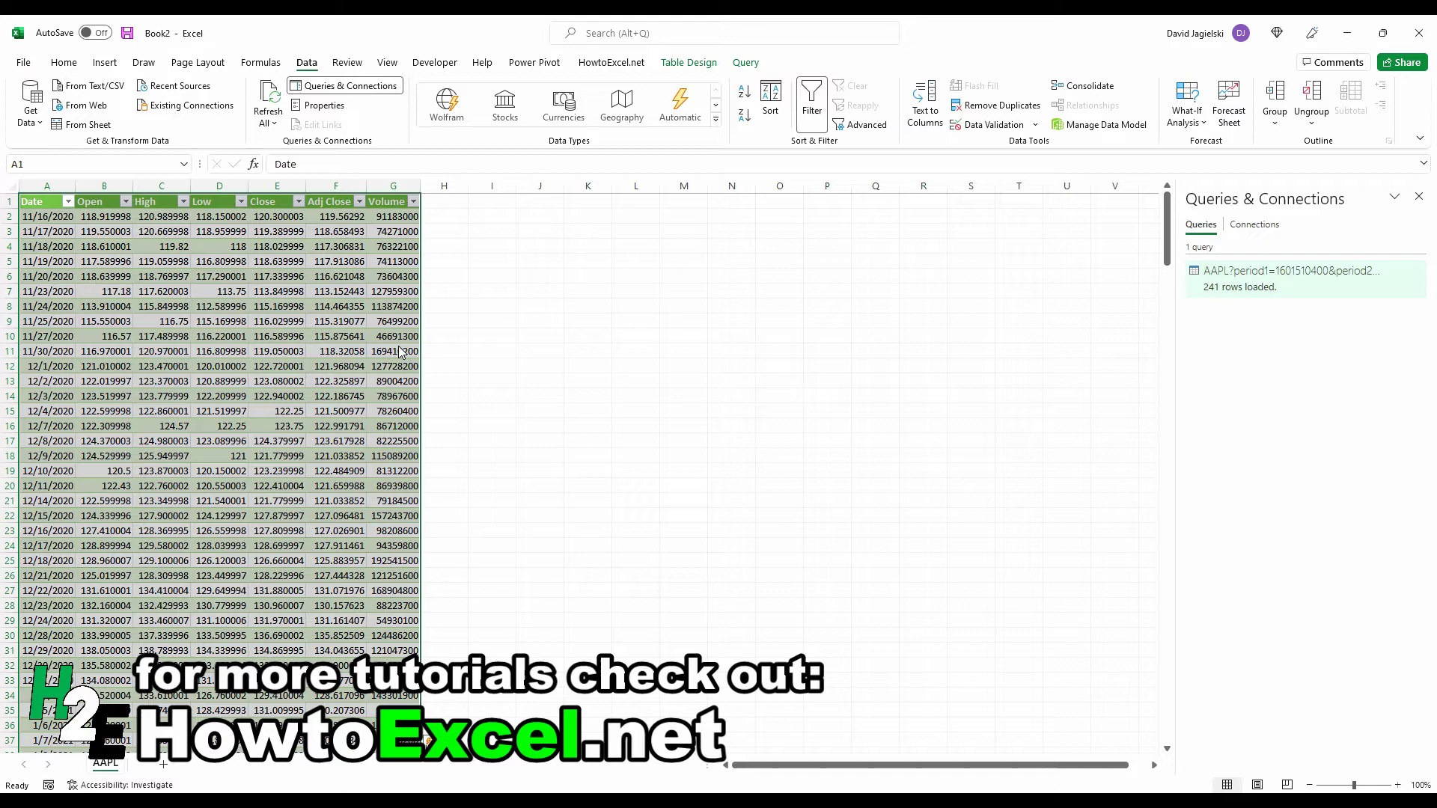
# - Refresh the sheet's data from the query and select a cell in the AAPL table
pyautogui.click(270, 92)
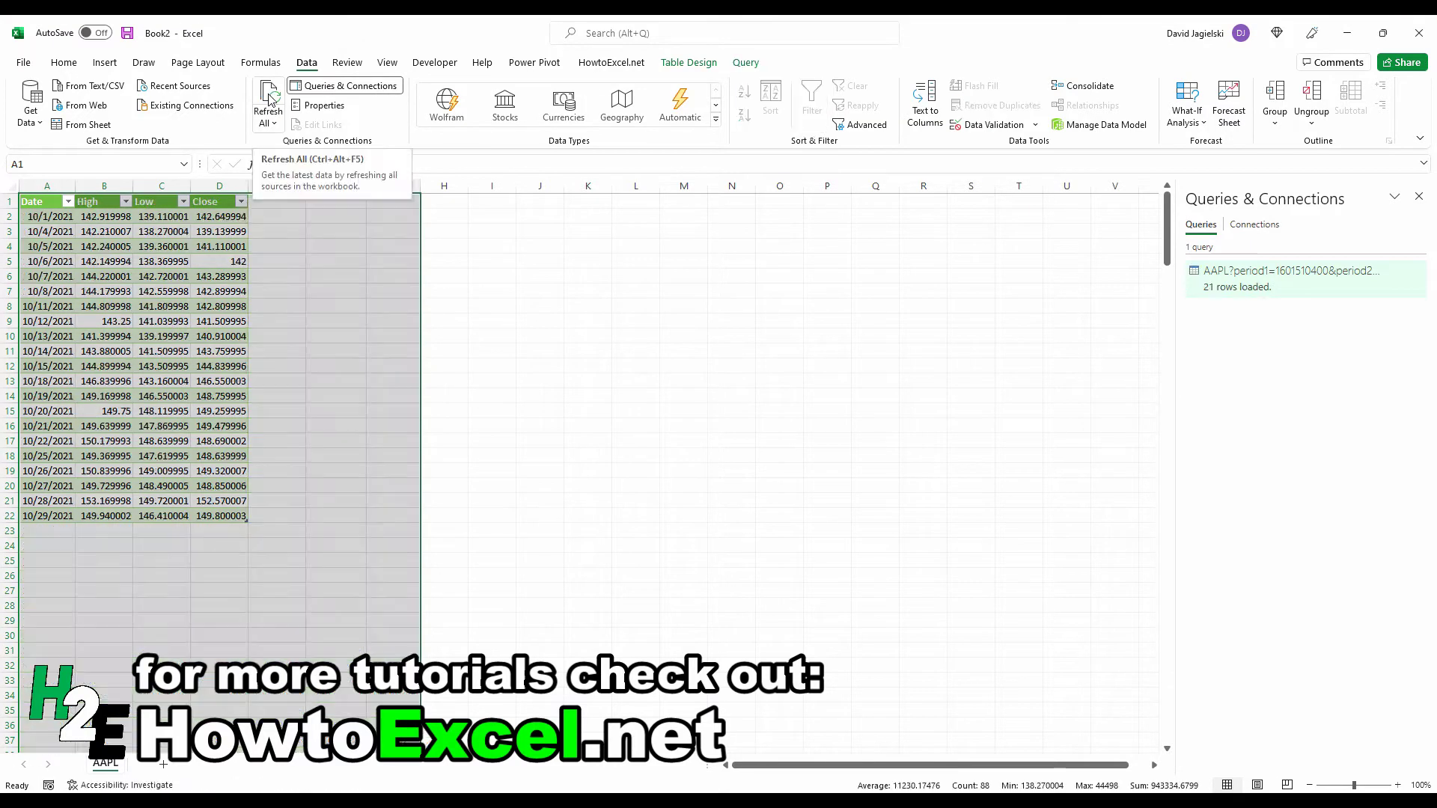
pyautogui.click(273, 291)
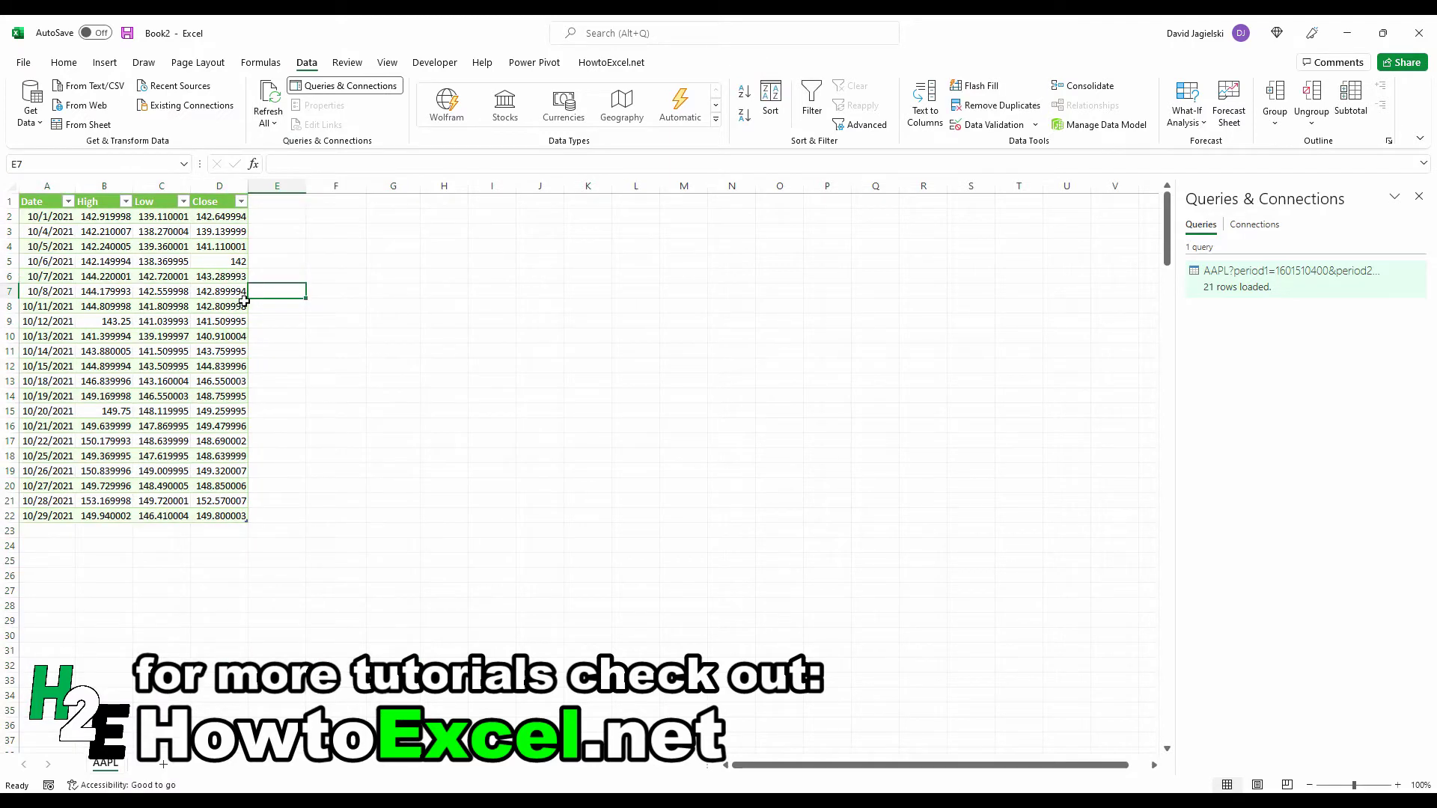
pyautogui.click(244, 301)
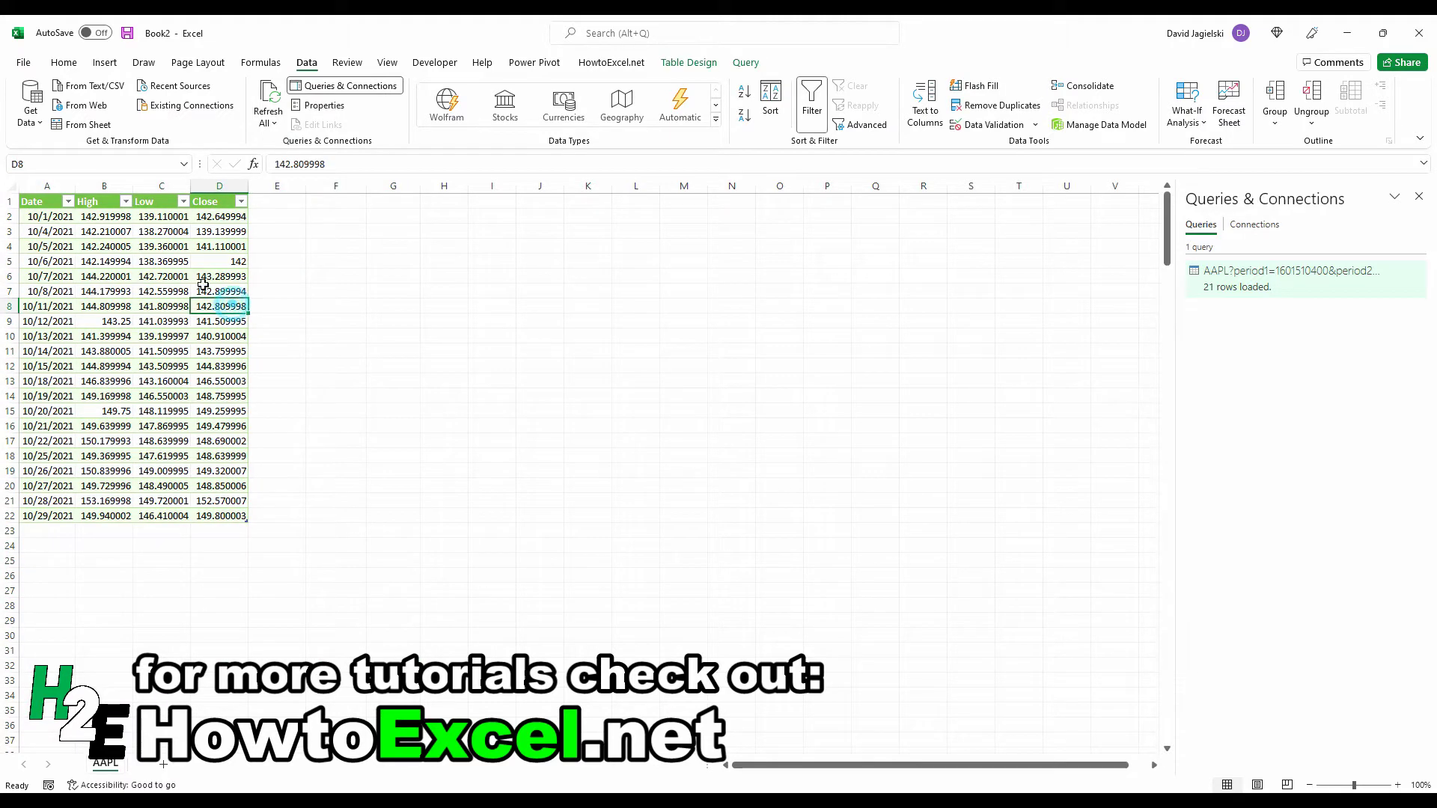
# - Insert a High-Low-Close stock chart from the table via All Charts > Stock
pyautogui.click(106, 65)
pyautogui.click(651, 118)
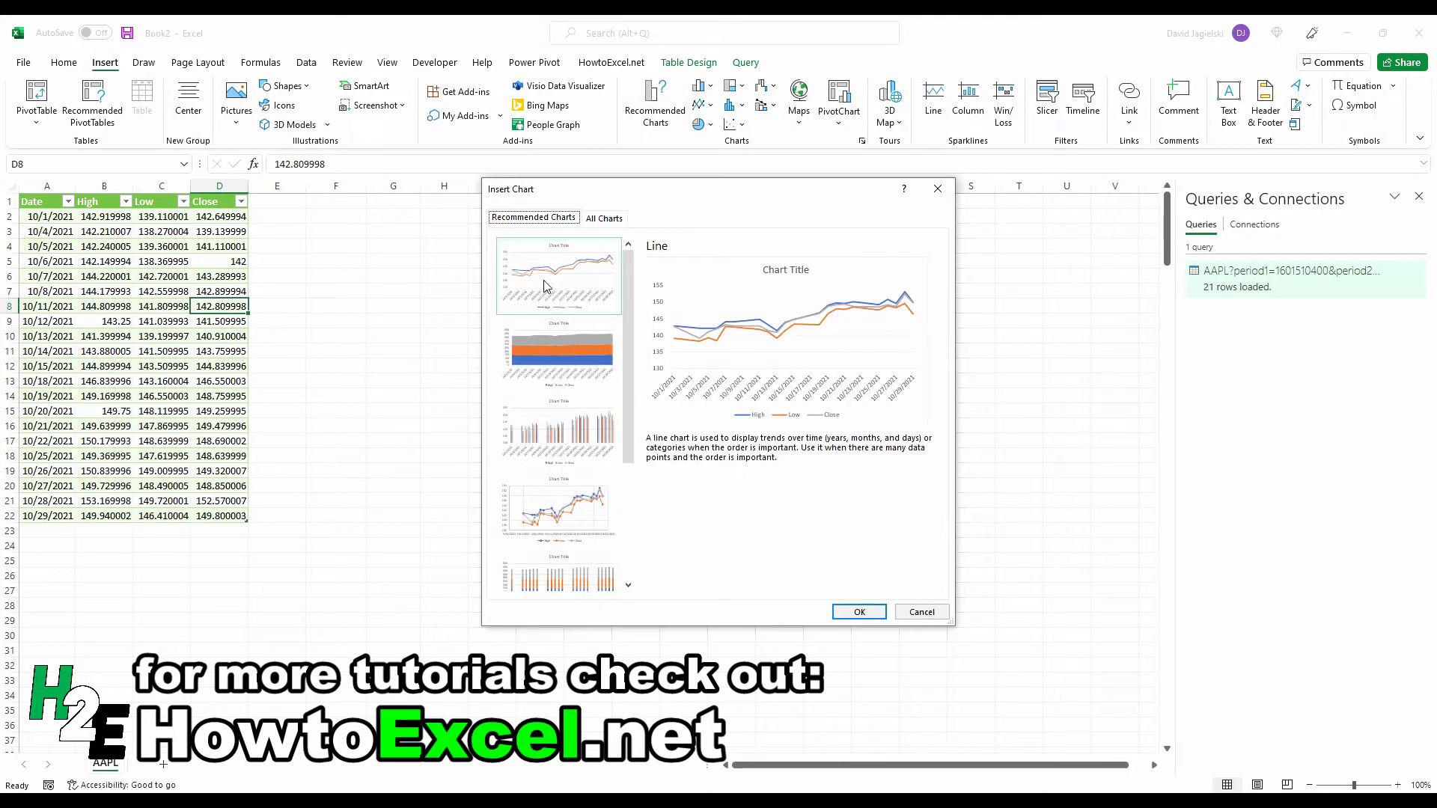
pyautogui.click(604, 218)
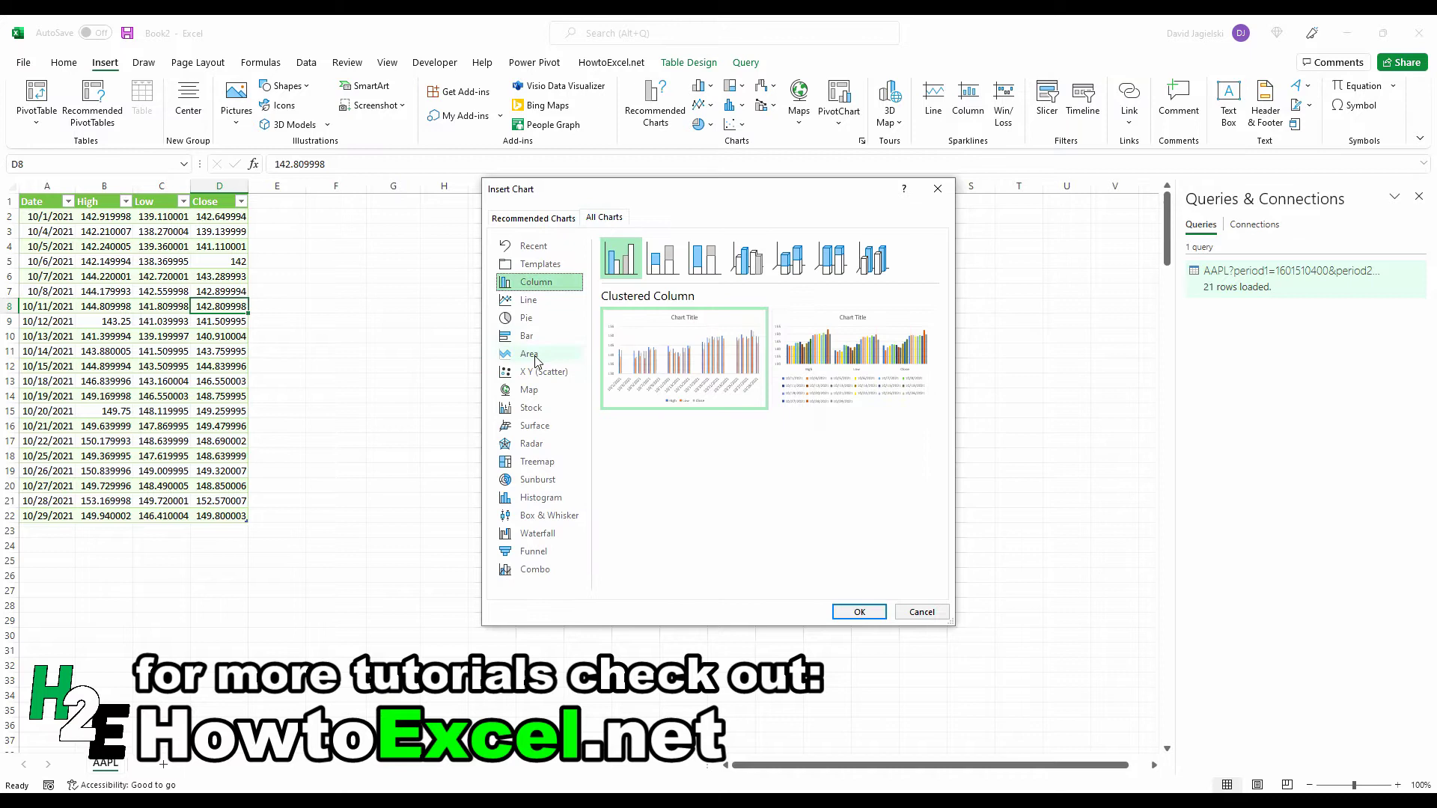
pyautogui.click(525, 411)
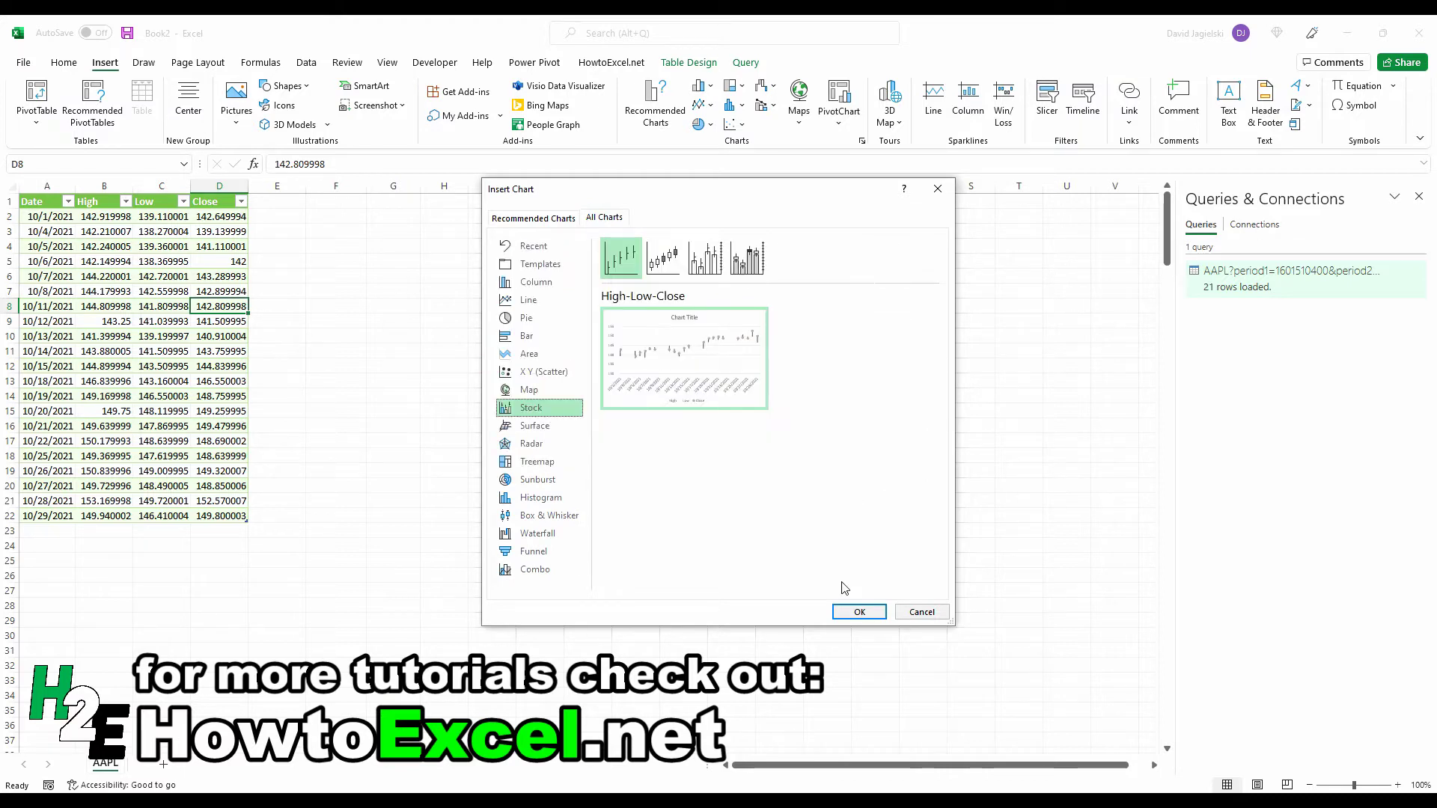
pyautogui.click(854, 612)
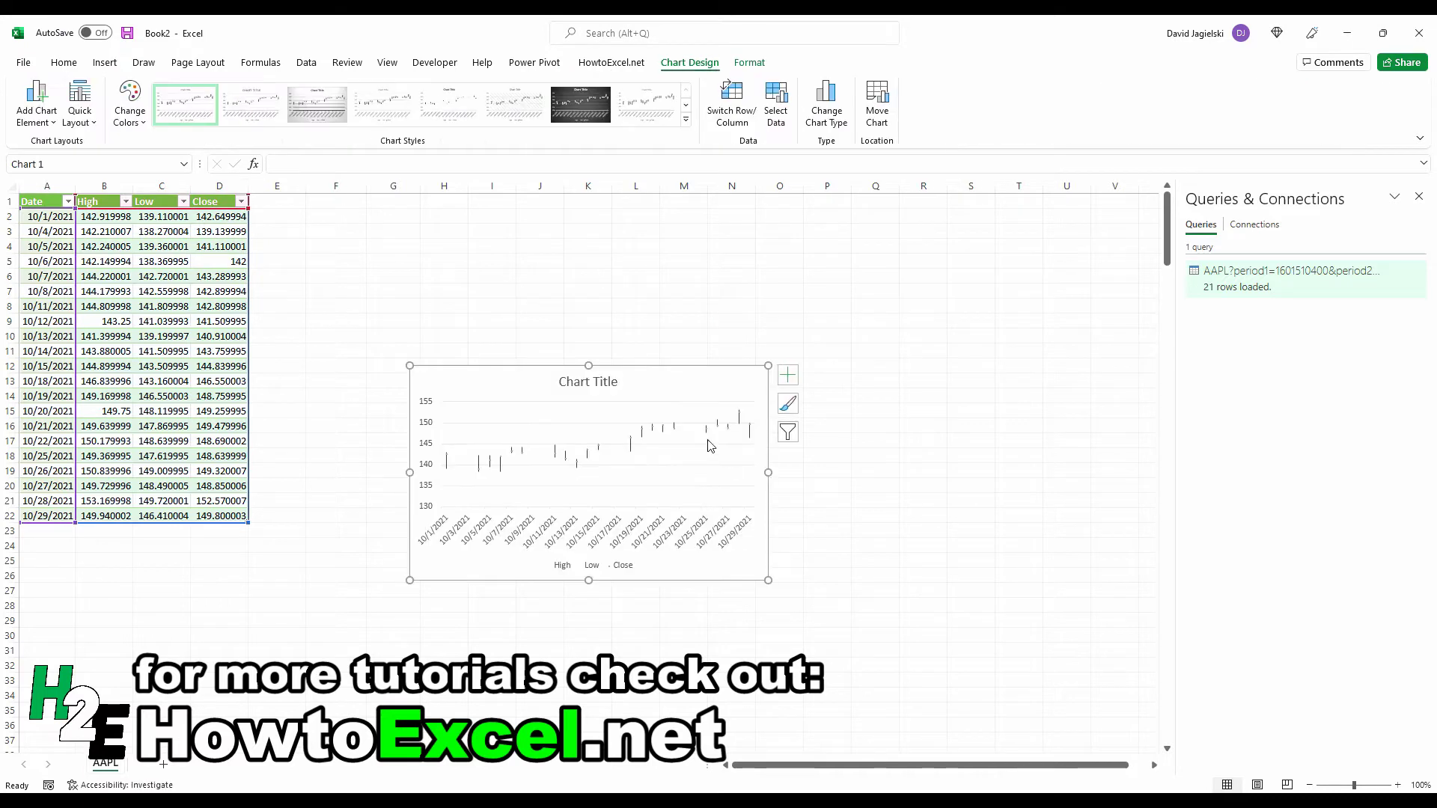
# - Move the chart beside the table, stretch it across columns F to S, and apply a white style
pyautogui.moveTo(539, 378); pyautogui.dragTo(450, 253)
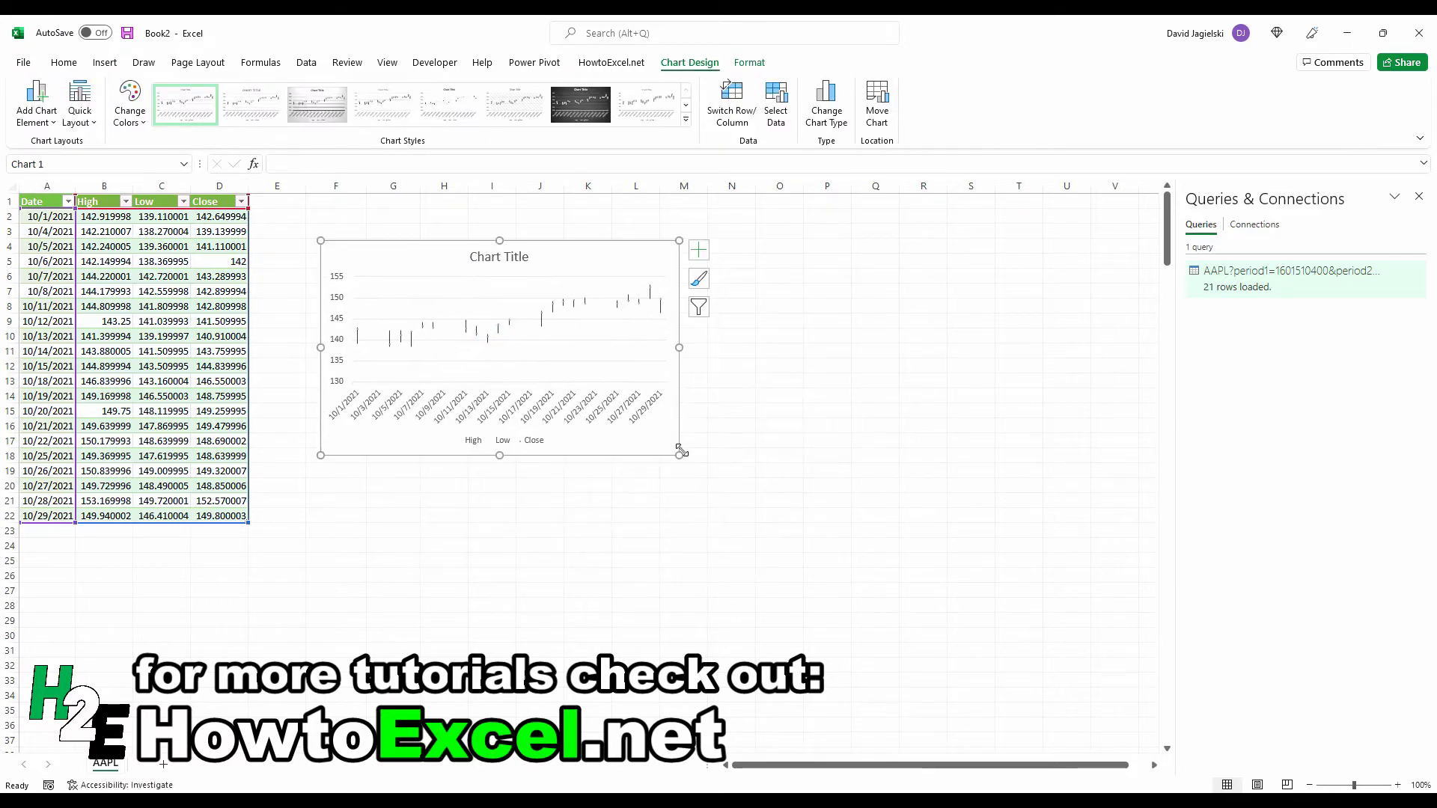
pyautogui.moveTo(679, 453); pyautogui.dragTo(981, 536)
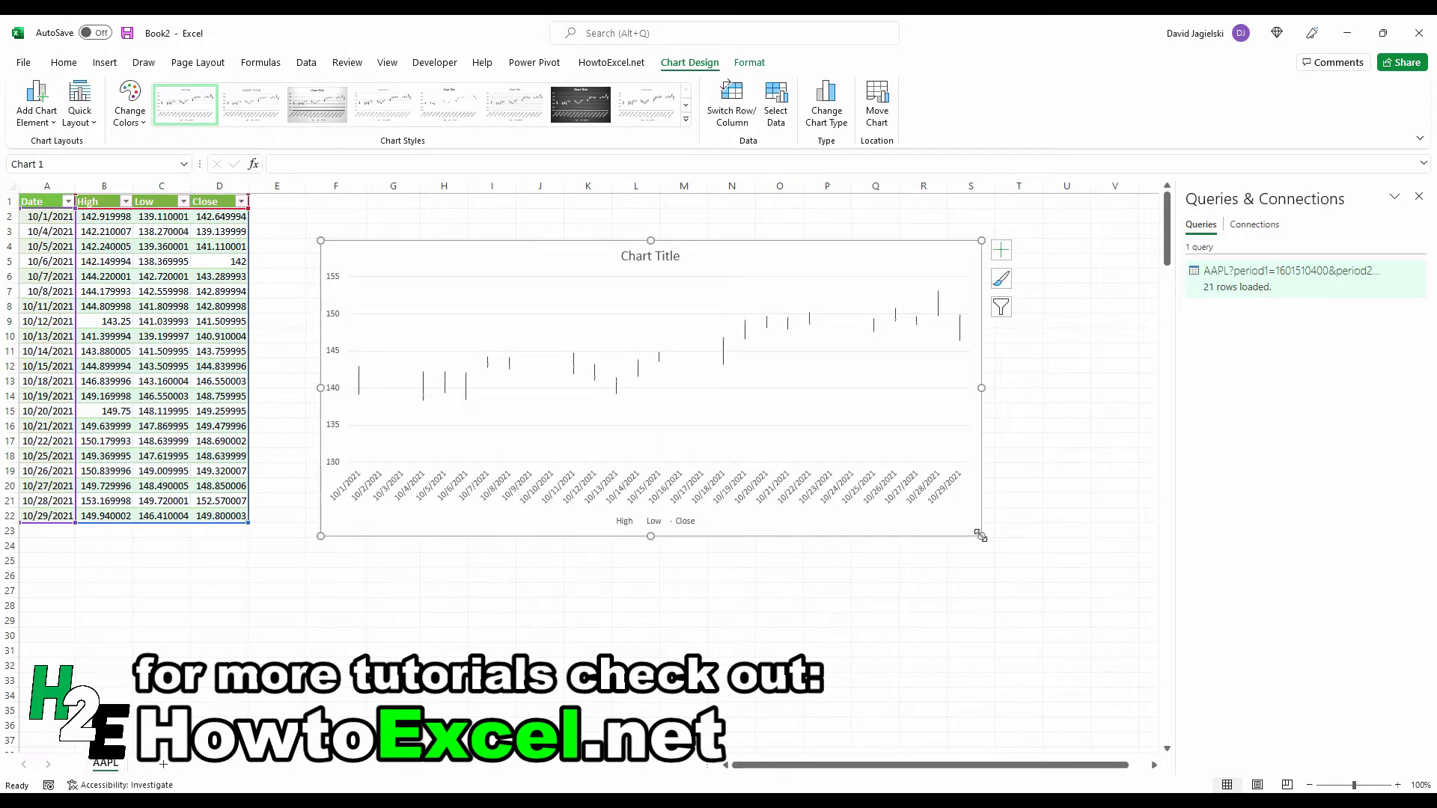
pyautogui.click(685, 118)
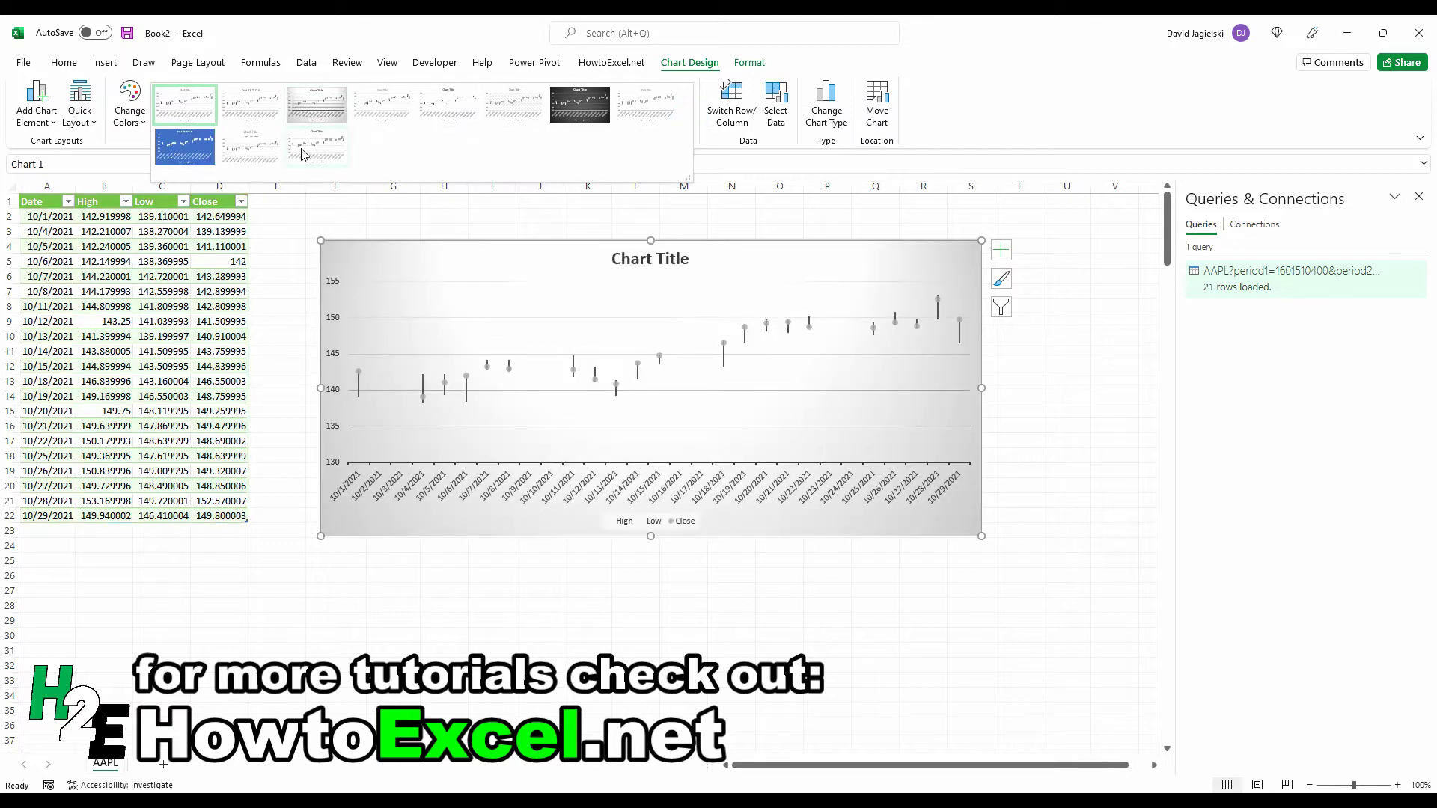
pyautogui.click(301, 155)
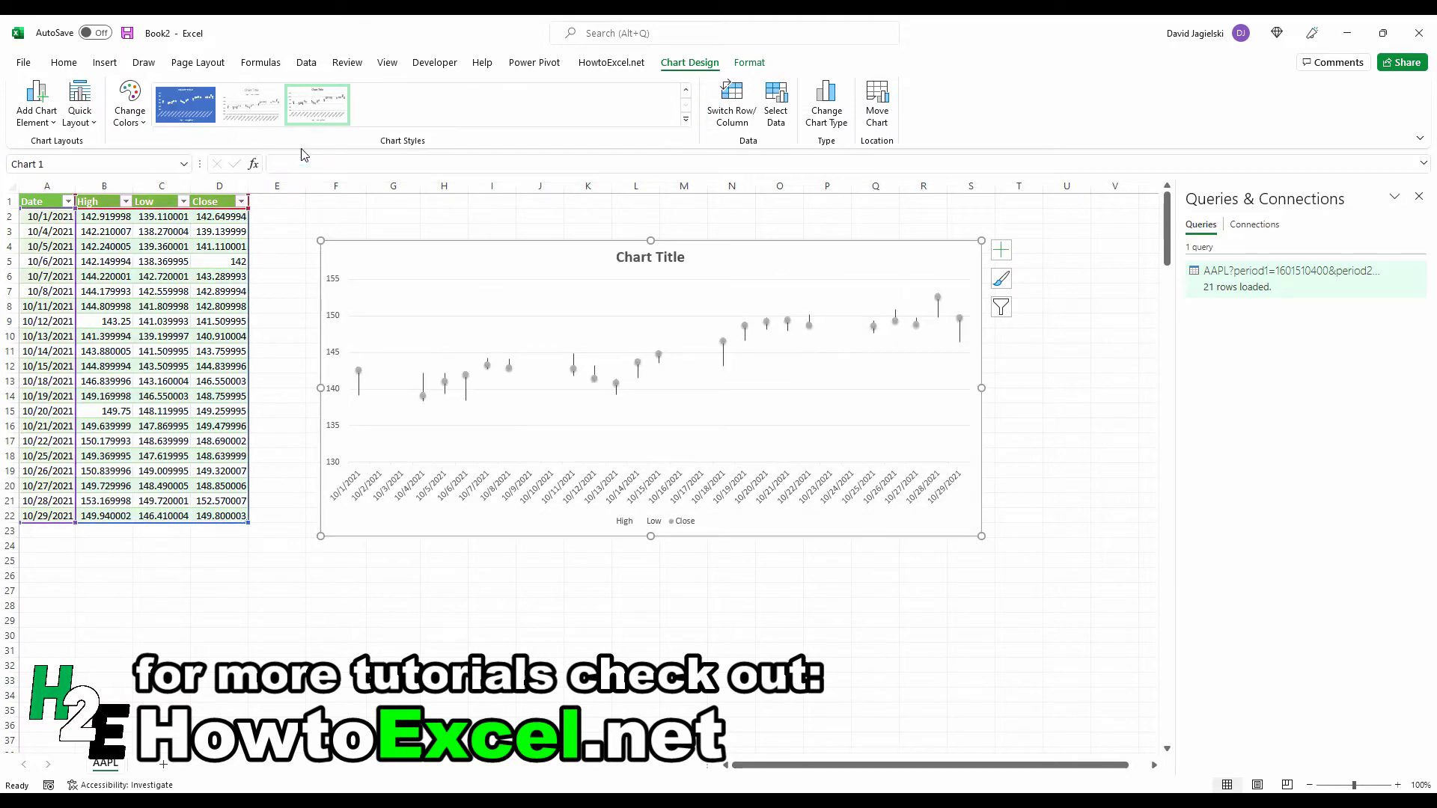
pyautogui.click(623, 698)
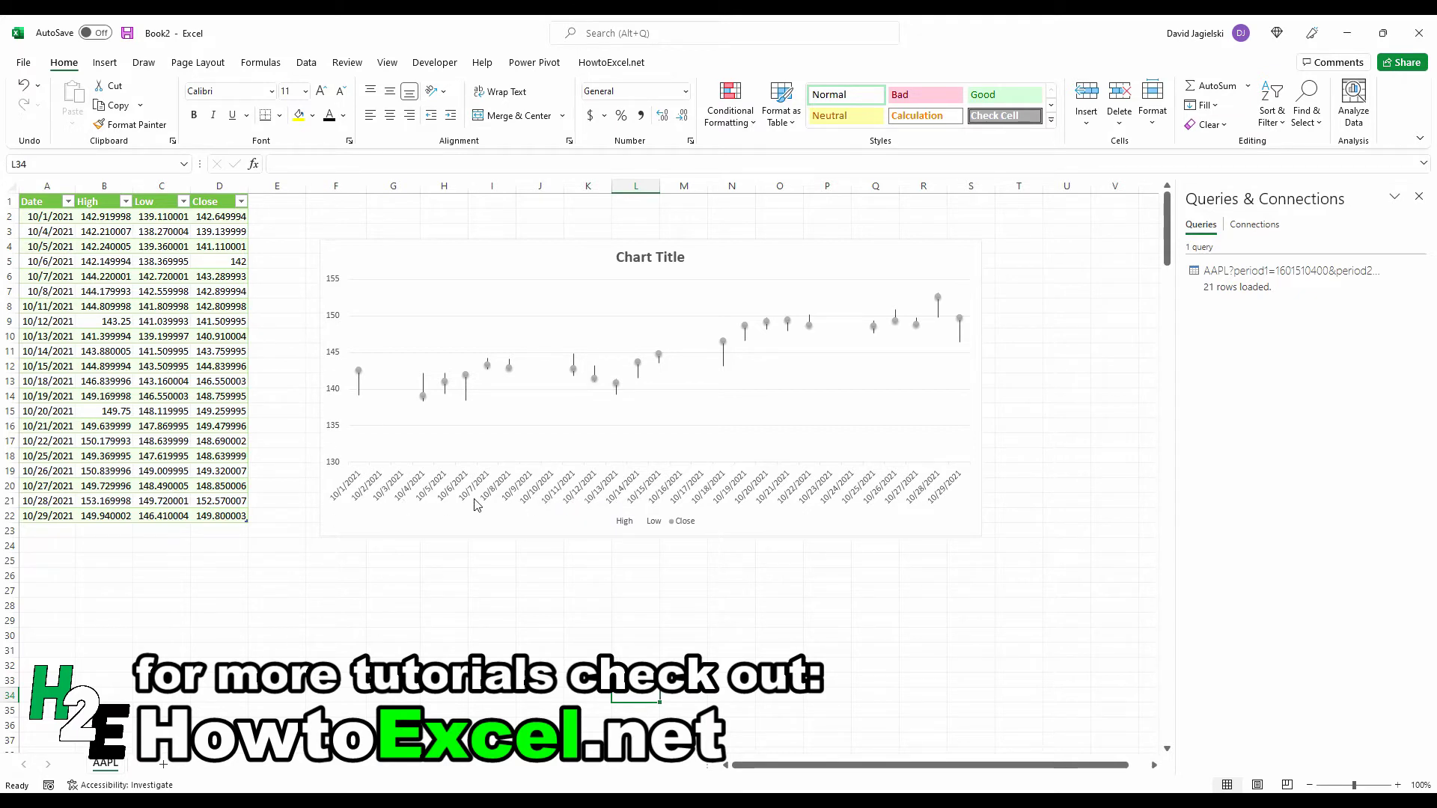
# - Set the chart's horizontal date axis to Text axis in Format Axis
pyautogui.click(544, 488)
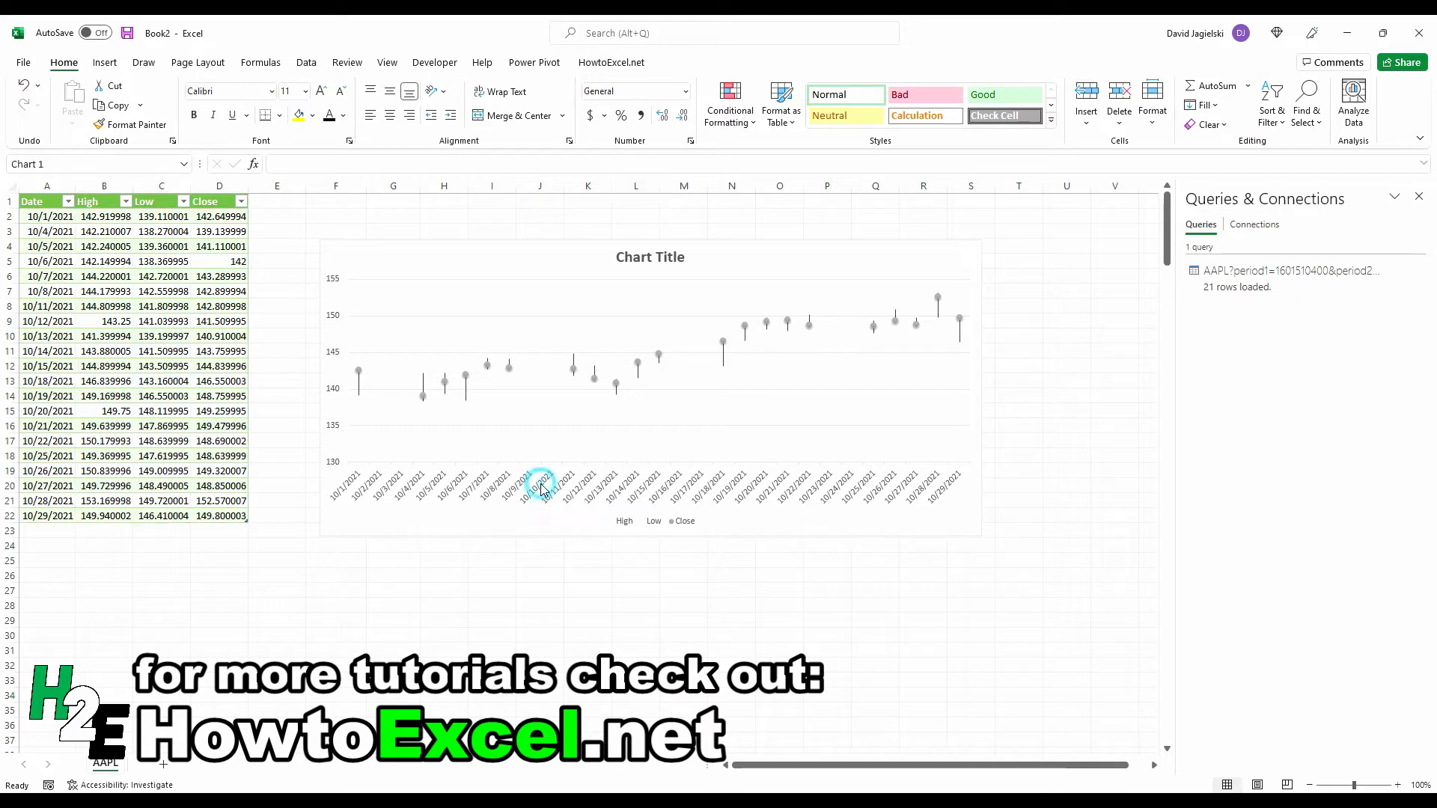
pyautogui.rightClick(545, 486)
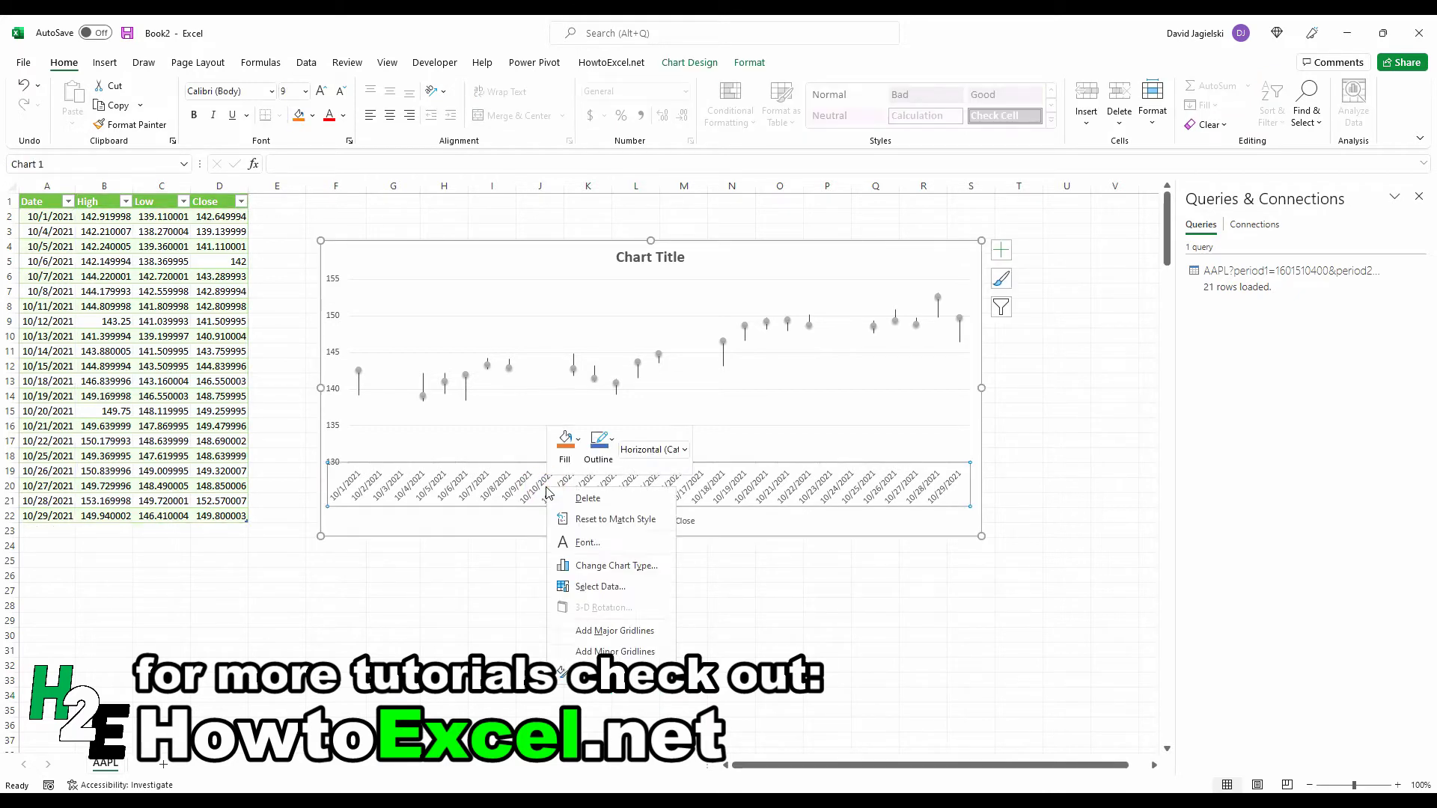
pyautogui.click(561, 672)
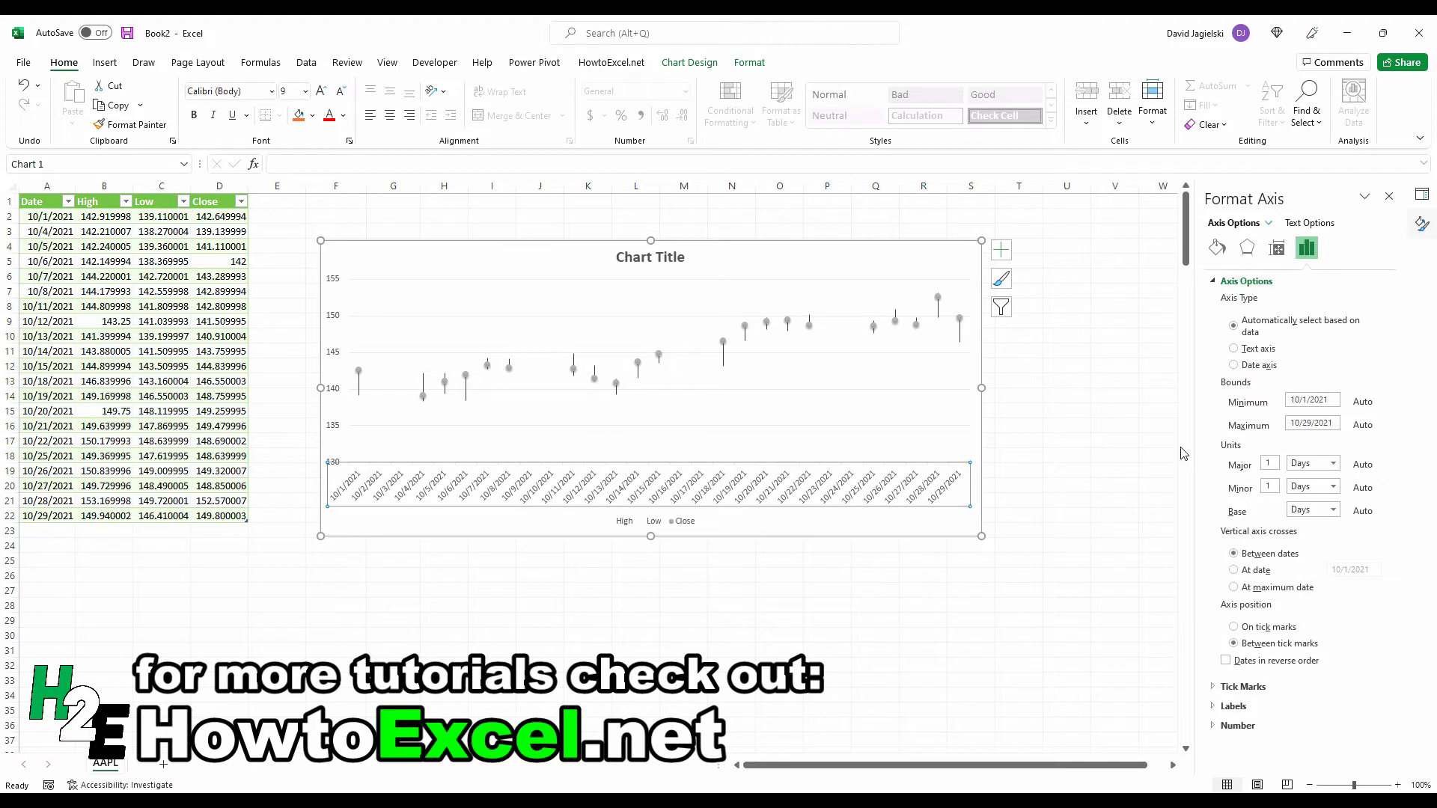
pyautogui.click(1234, 349)
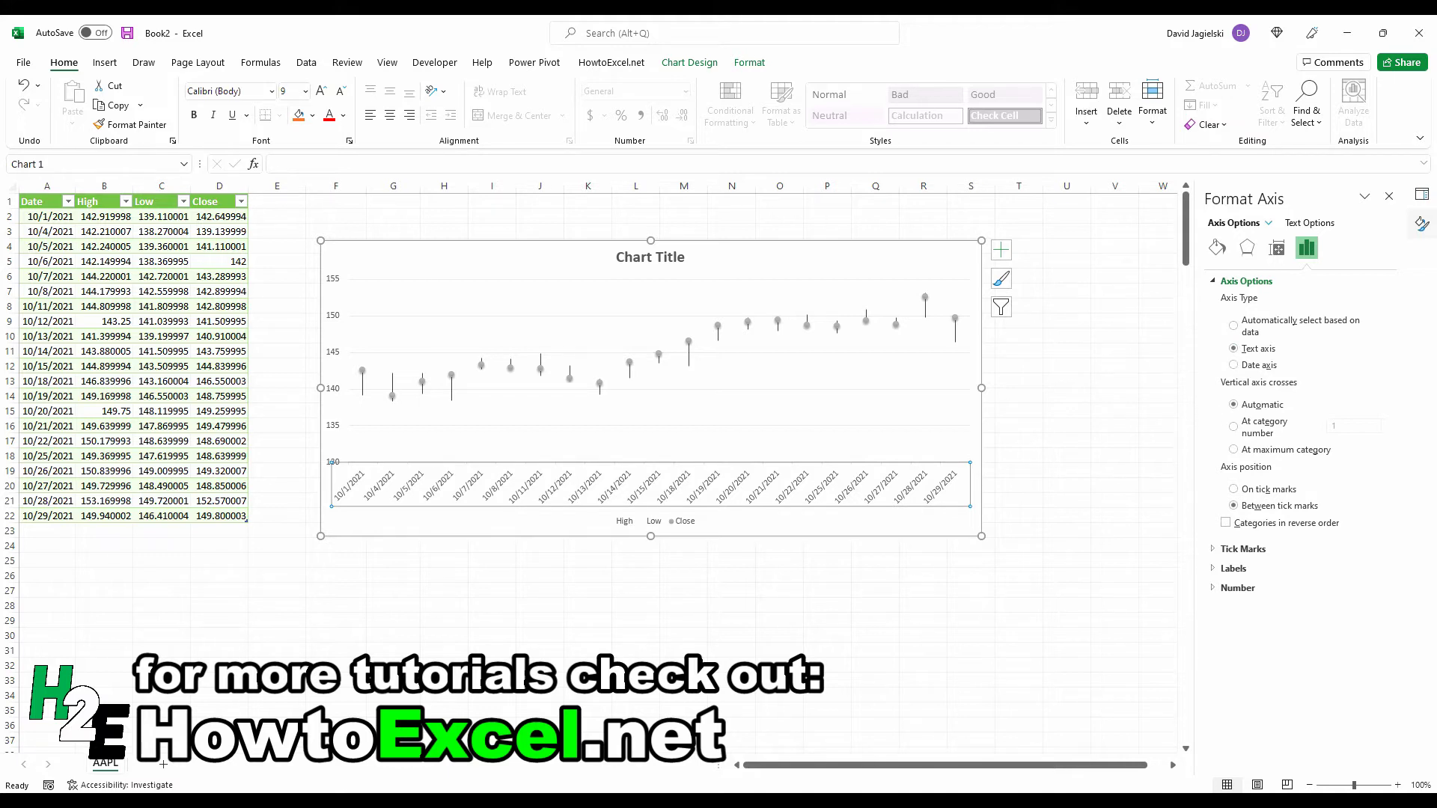
# - Apply the custom number format 'mmm d' to column A so dates read Oct 1 to Oct 29
pyautogui.click(683, 666)
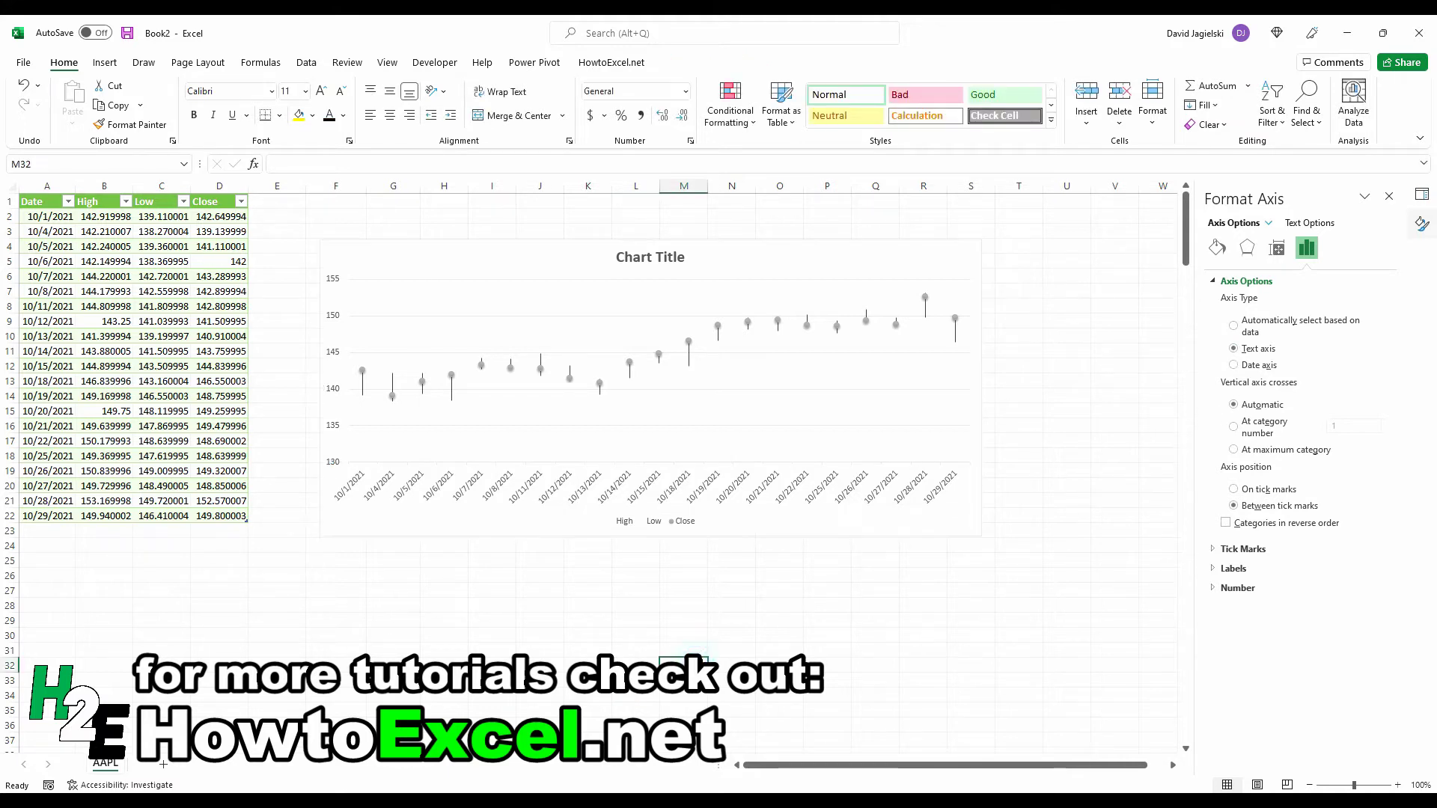
pyautogui.click(44, 184)
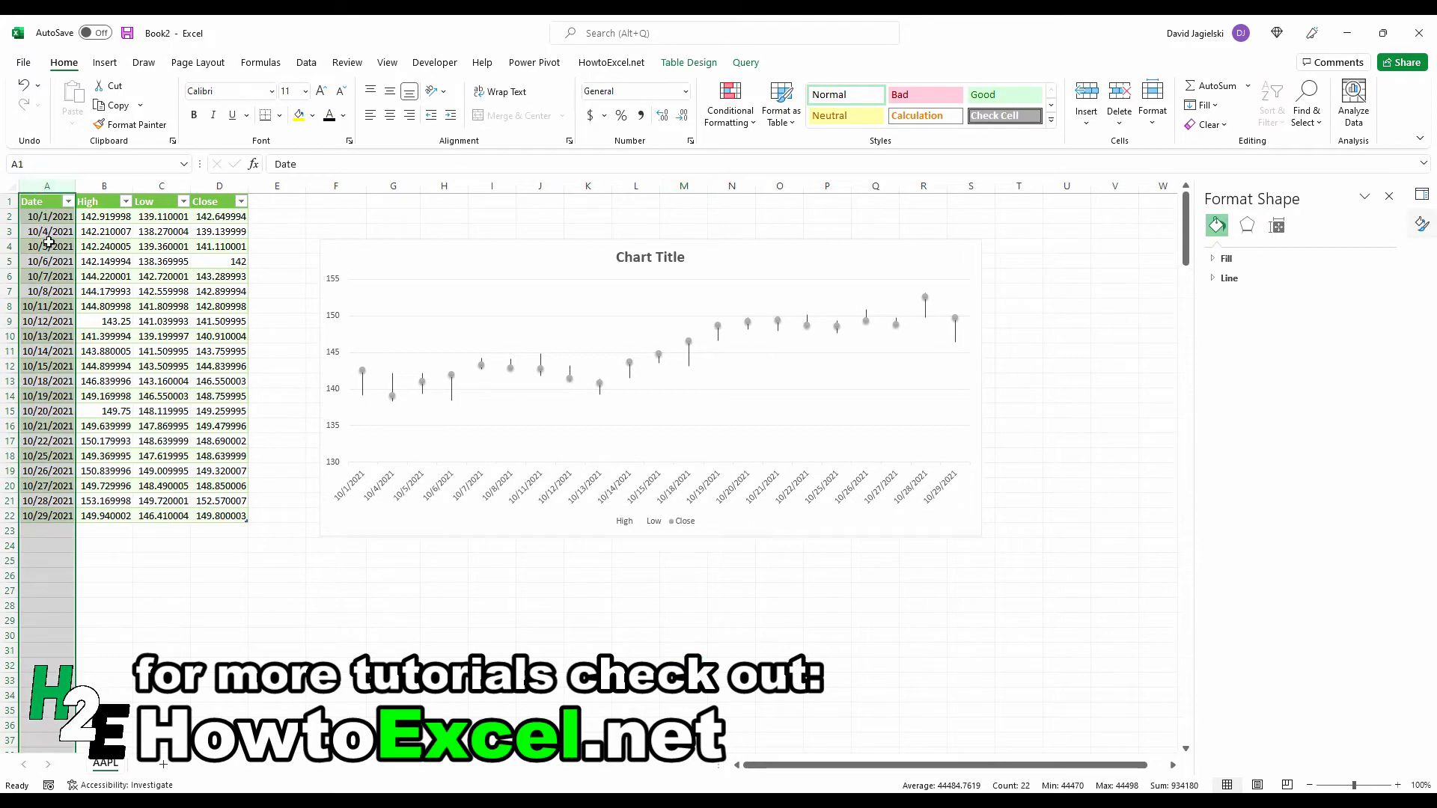
pyautogui.rightClick(49, 241)
pyautogui.click(110, 425)
pyautogui.click(58, 410)
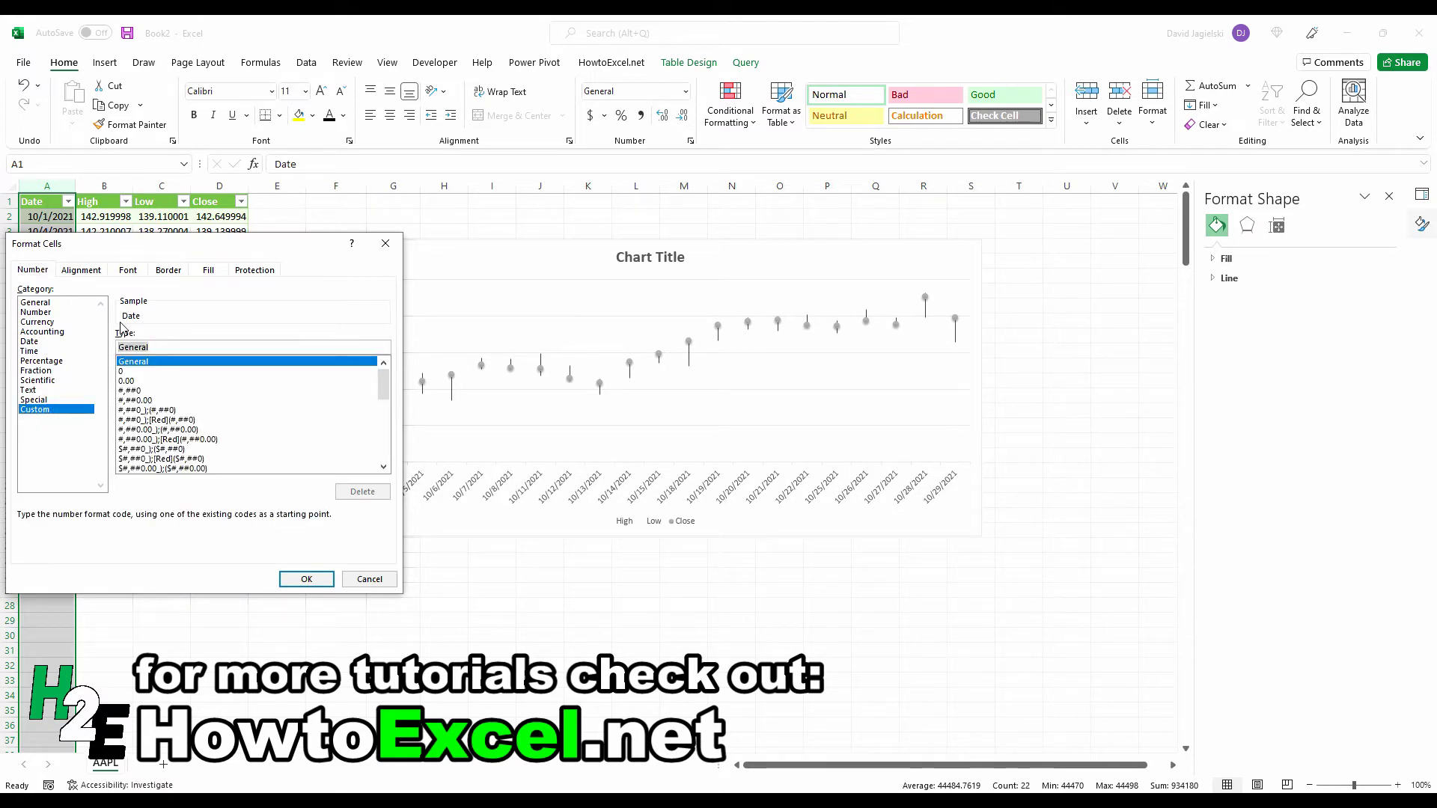
pyautogui.write('mmm y')
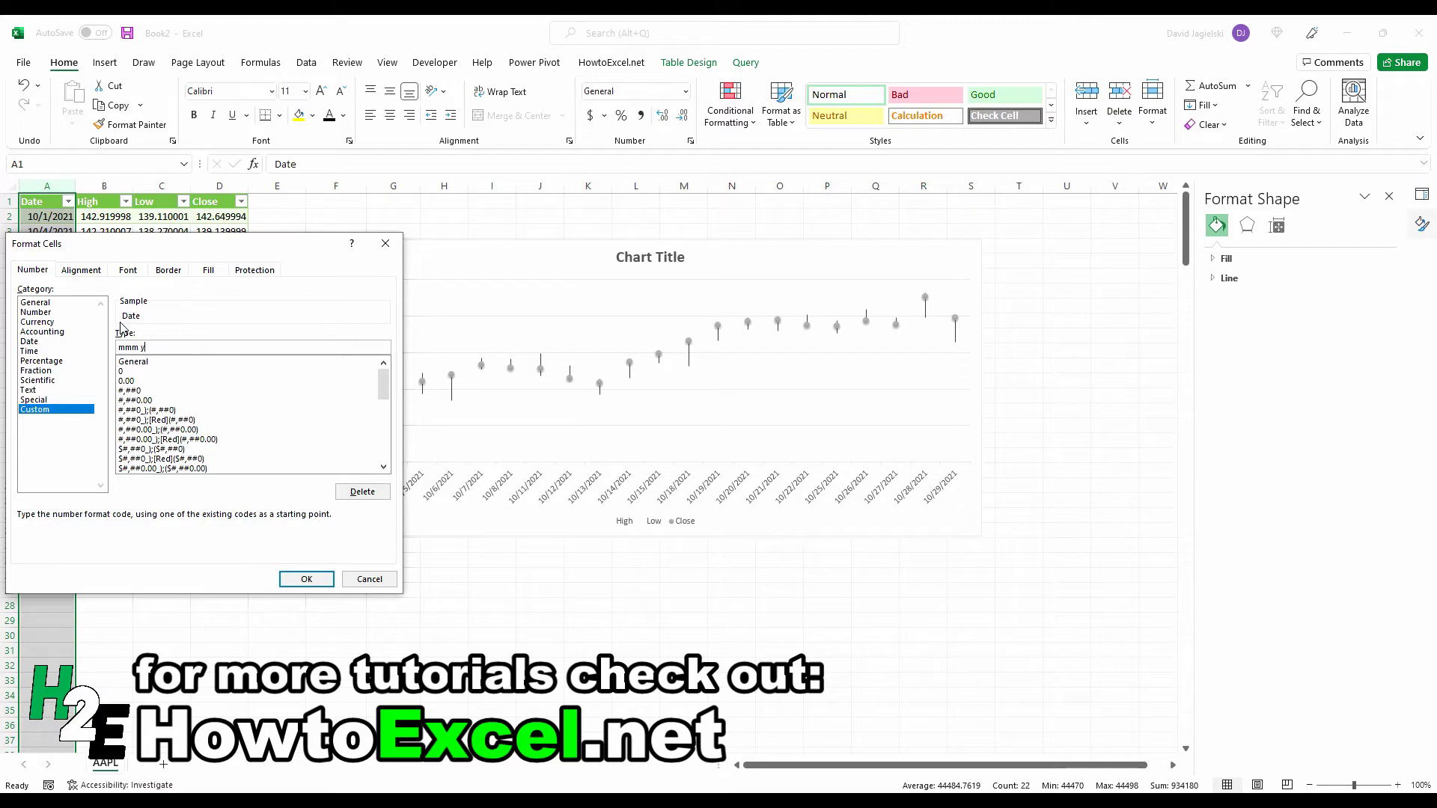
pyautogui.press('BackSpace')
pyautogui.write('d')
pyautogui.press('Return')
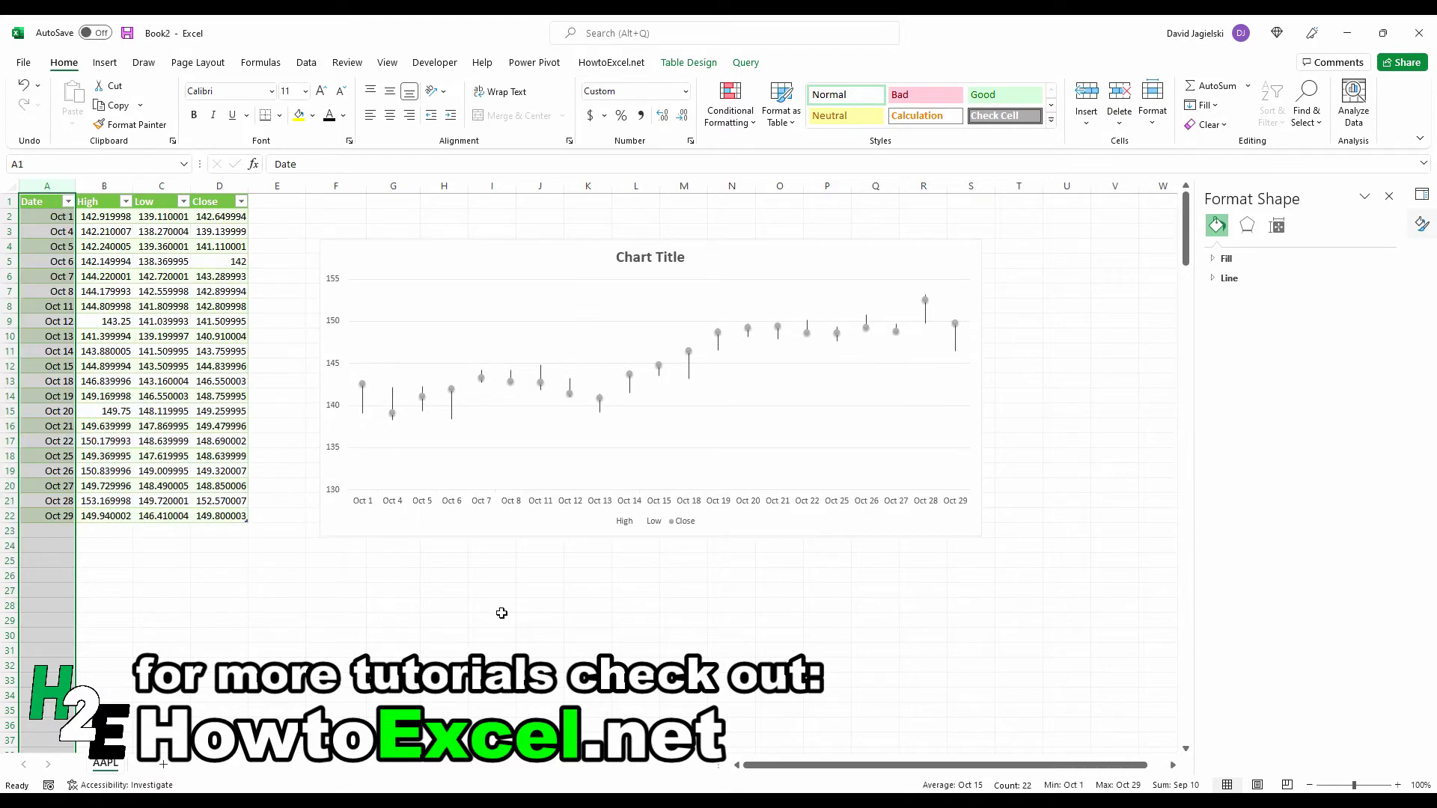
pyautogui.click(502, 614)
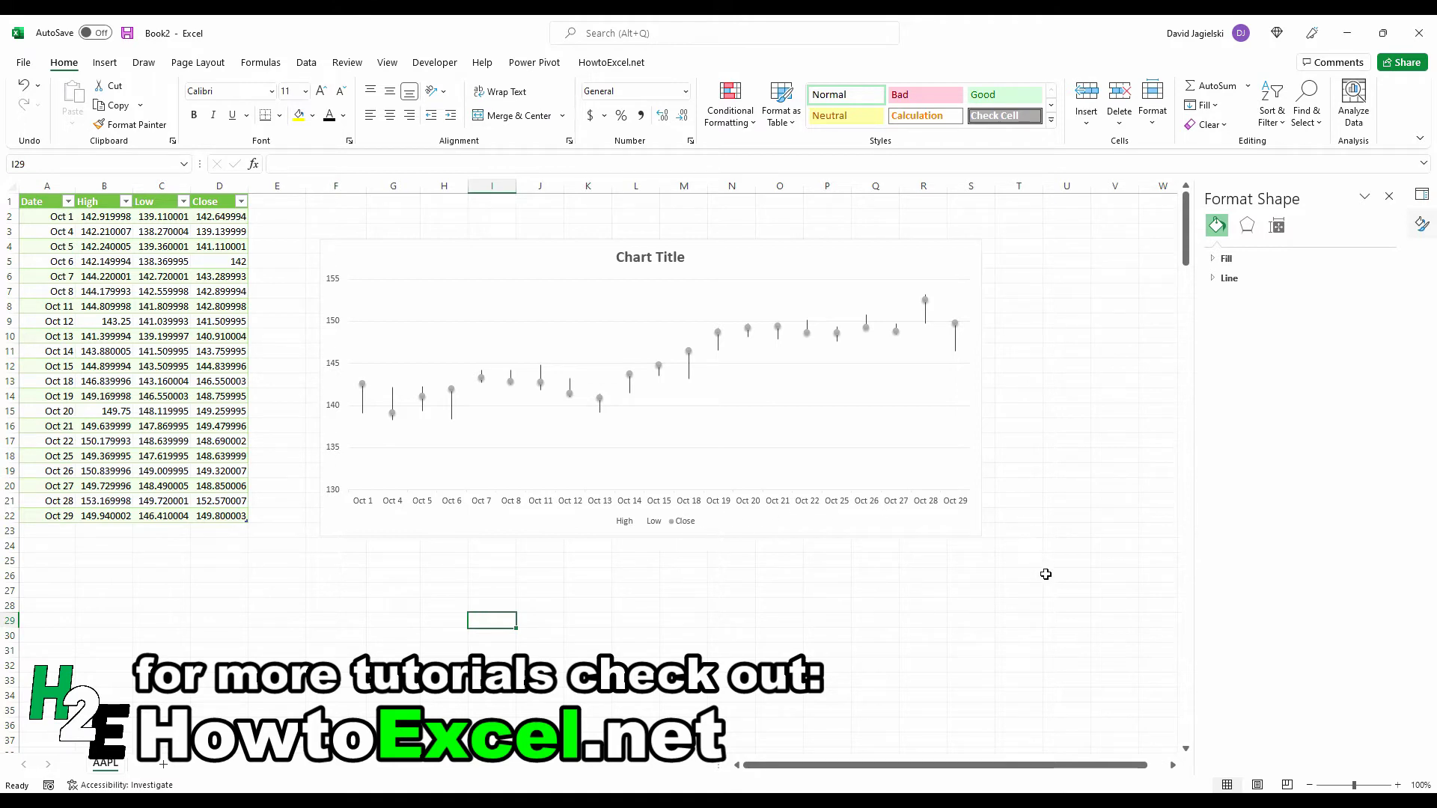
# - Delete the chart's legend and its 'Chart Title'
pyautogui.click(673, 524)
pyautogui.press('Delete')
pyautogui.click(662, 262)
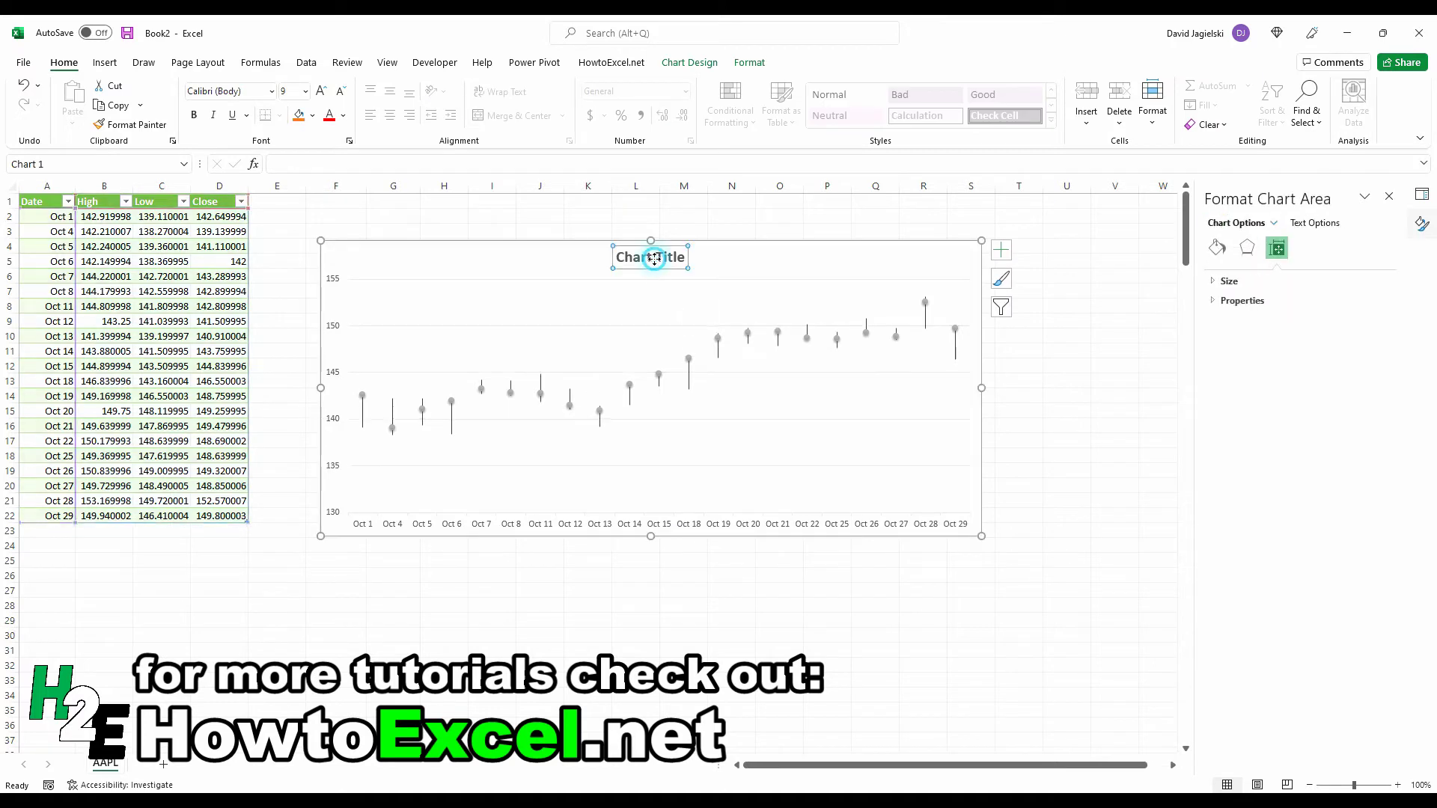
pyautogui.press('Delete')
pyautogui.click(732, 217)
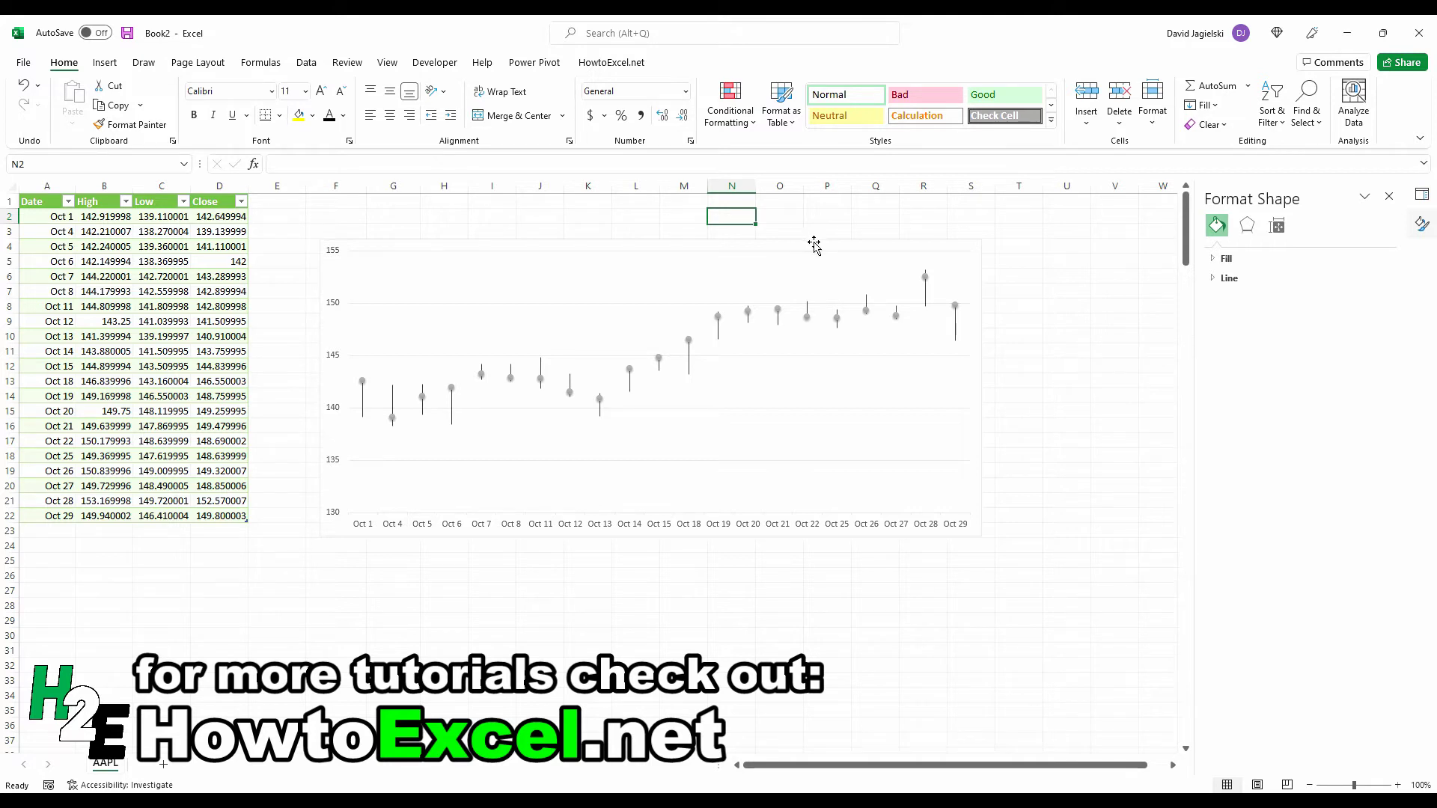
# - Delete the stock chart and reopen the AAPL query in Power Query Editor
pyautogui.click(814, 245)
pyautogui.press('Delete')
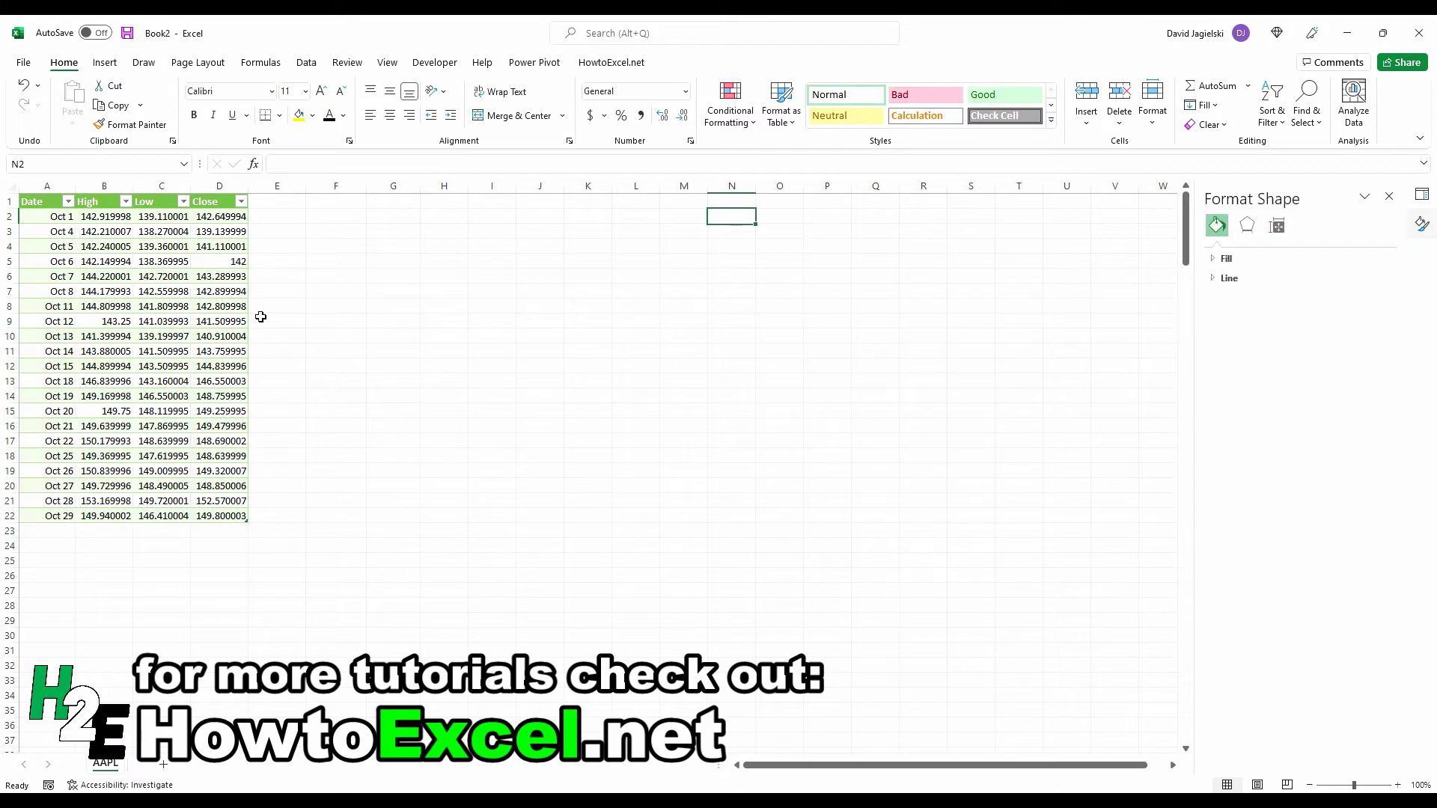
pyautogui.click(306, 62)
pyautogui.click(318, 88)
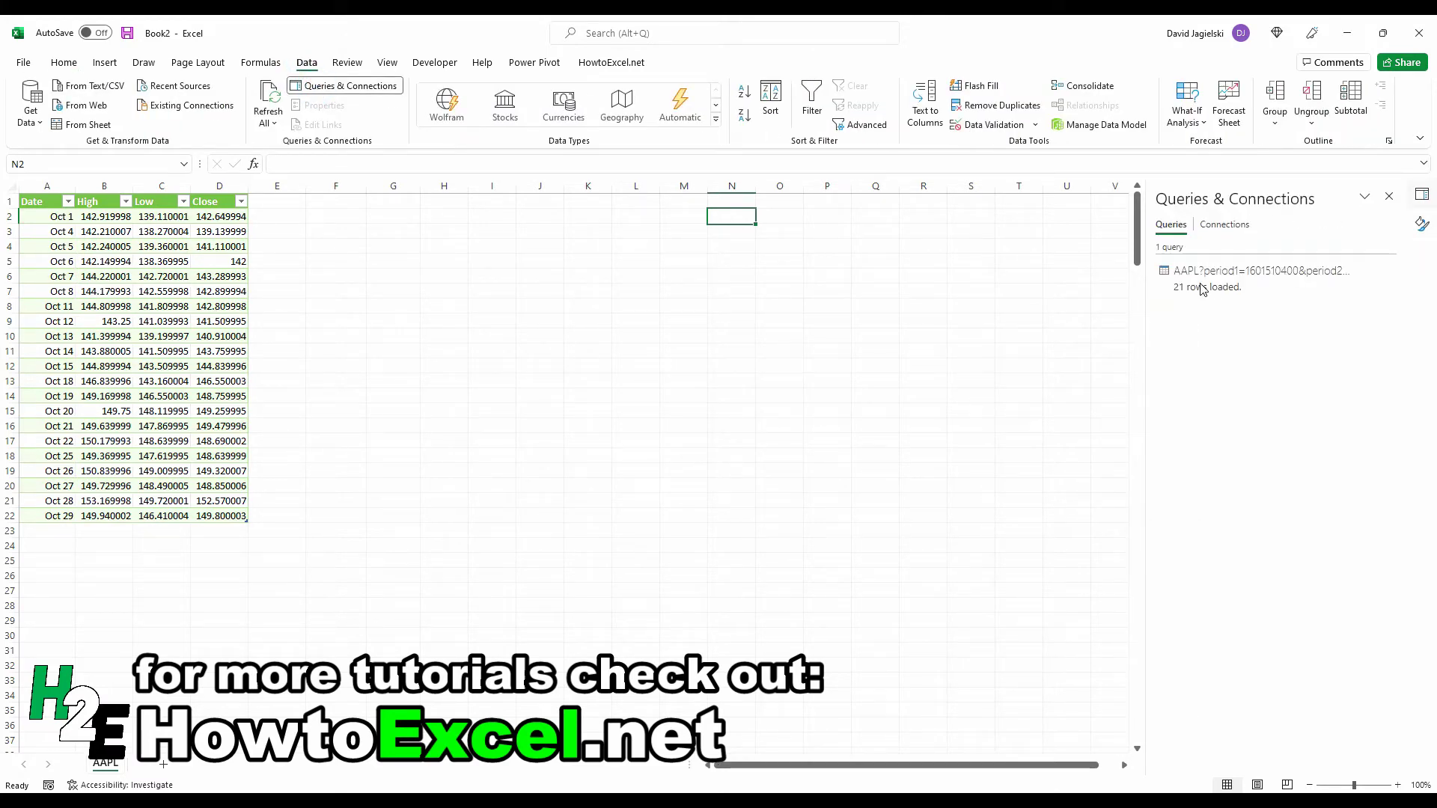
pyautogui.rightClick(1197, 271)
pyautogui.click(1236, 310)
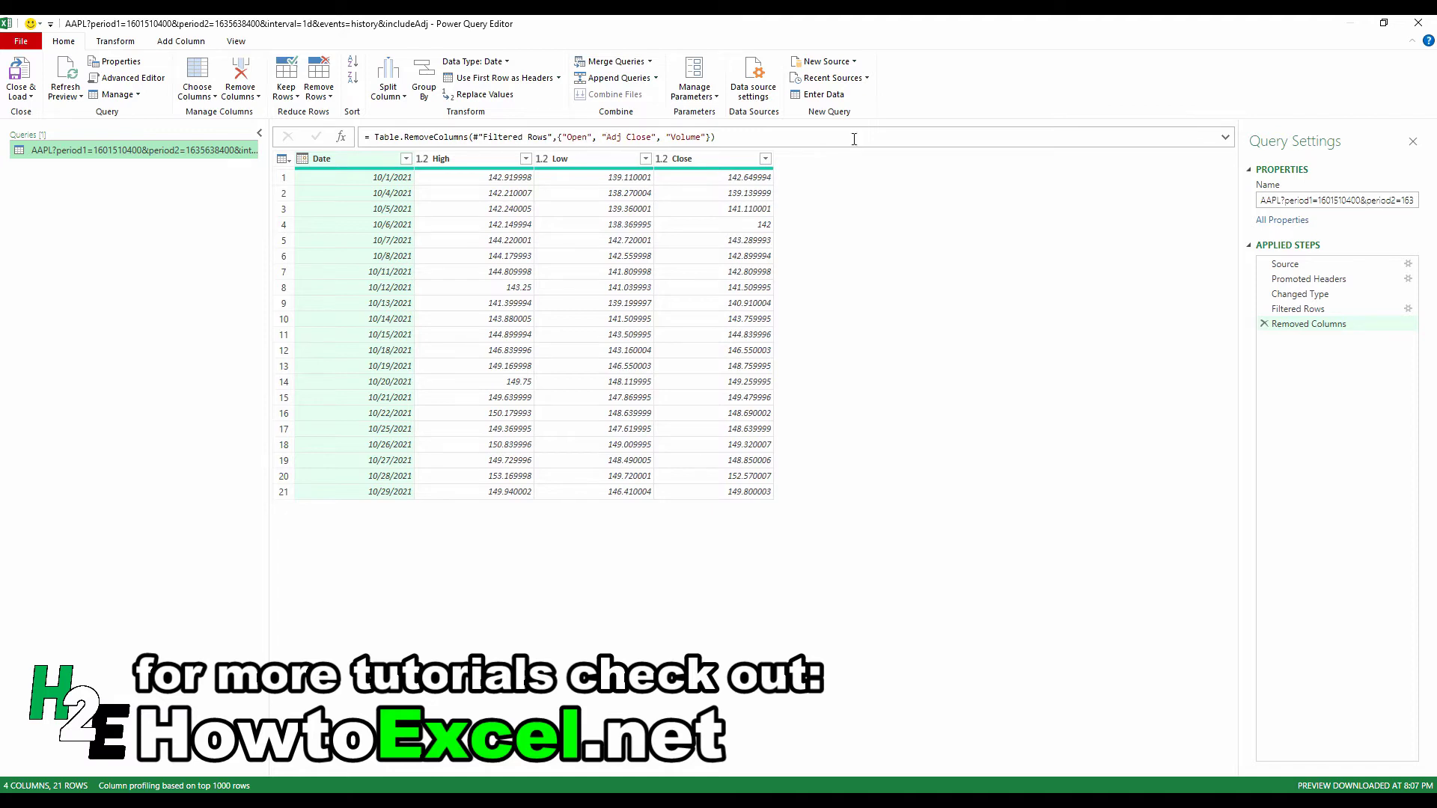
# - Delete the Removed Columns step, then remove only the Adj Close column from the AAPL query
pyautogui.click(1265, 325)
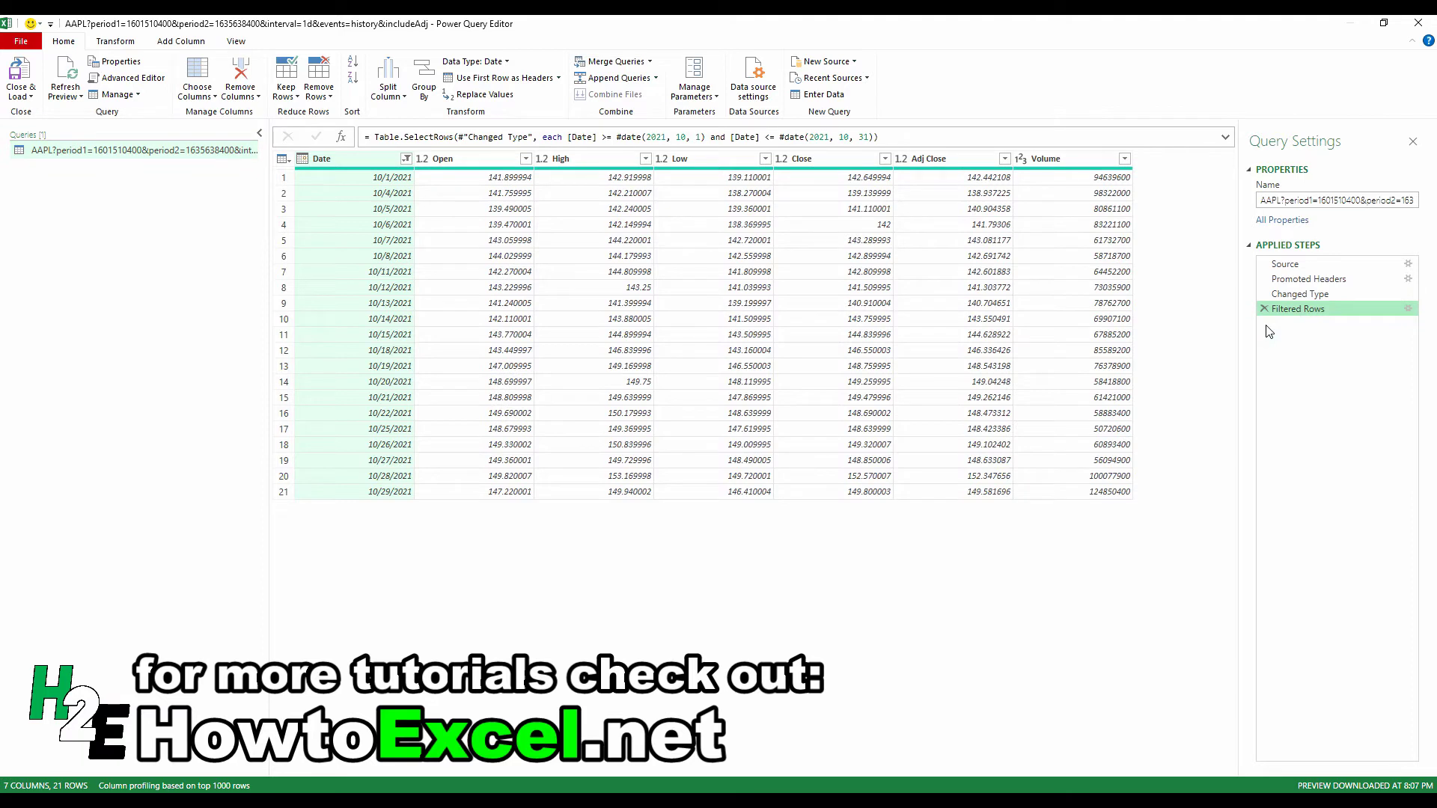
pyautogui.rightClick(938, 160)
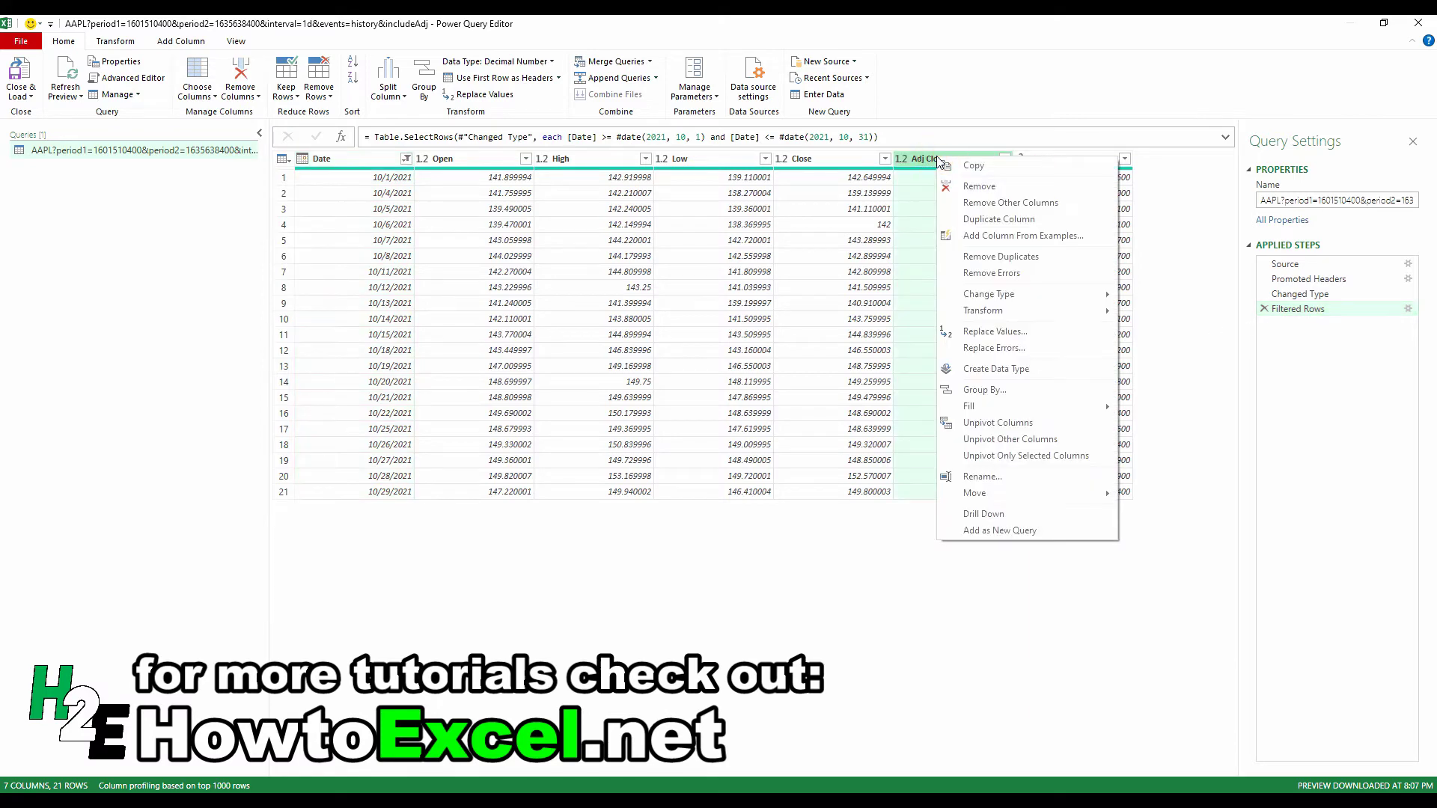
pyautogui.click(979, 186)
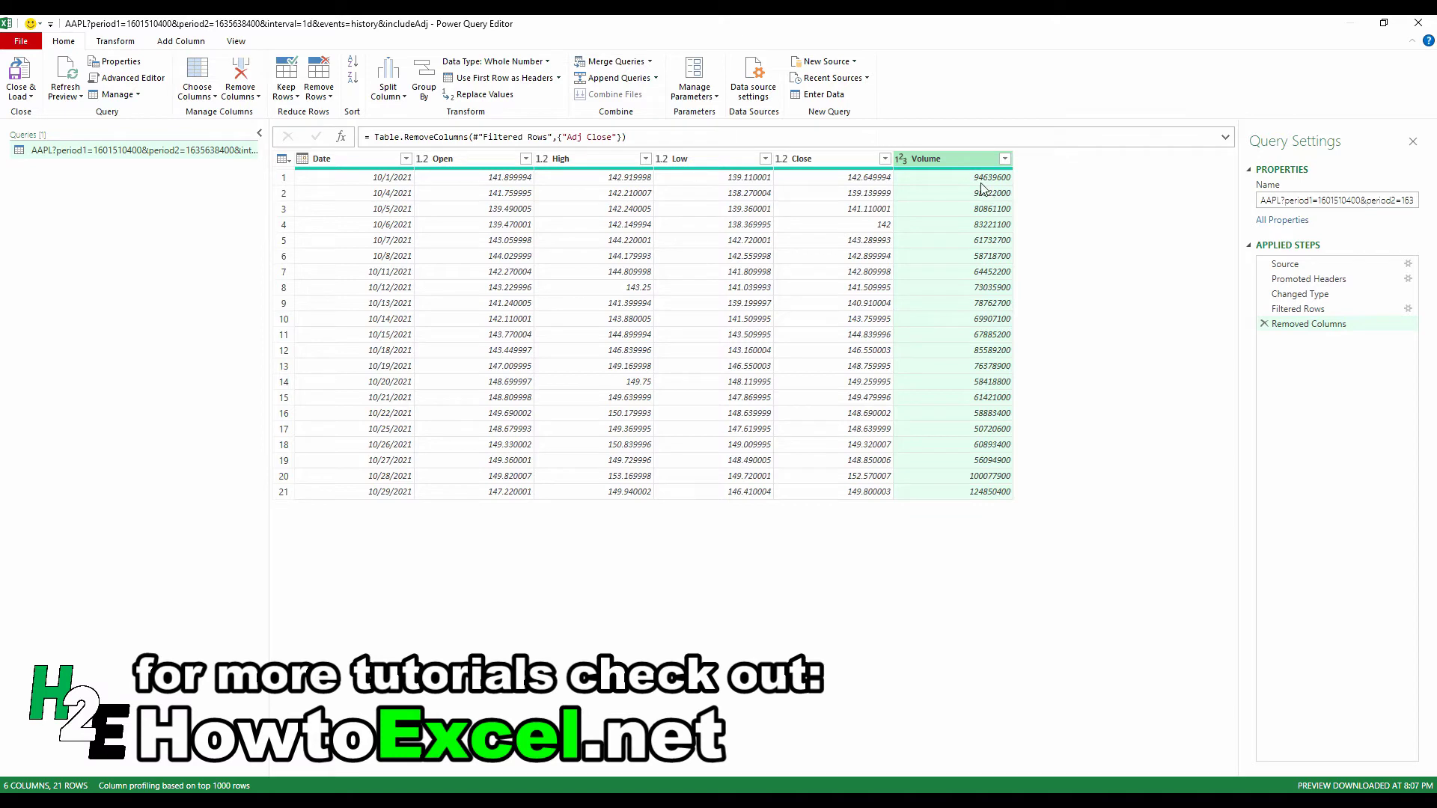
# - Move the Volume column next to Date, giving Date, Volume, Open, High, Low, Close
pyautogui.moveTo(955, 159); pyautogui.dragTo(479, 187)
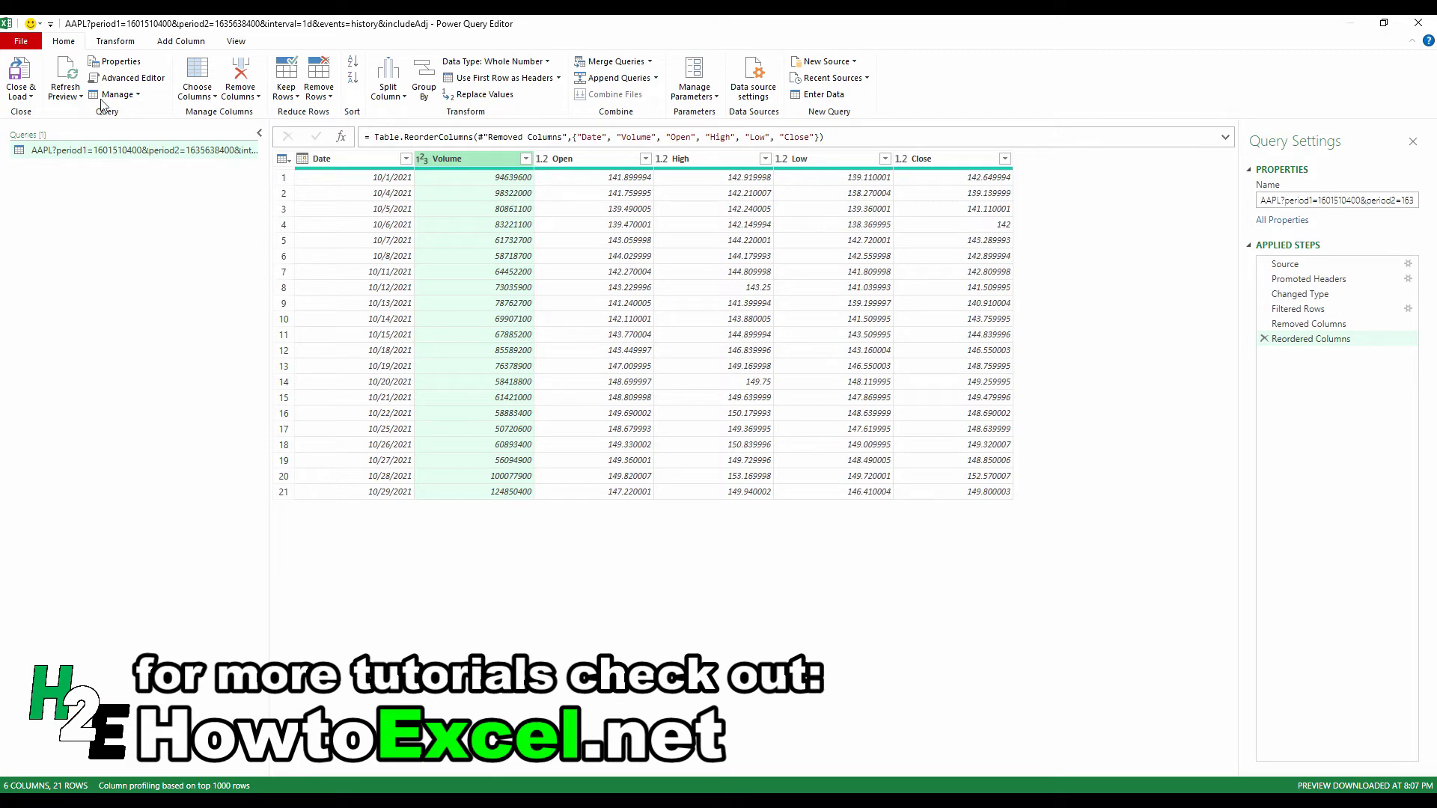
# - Close & Load the reordered query into the sheet and refresh its data
pyautogui.click(35, 69)
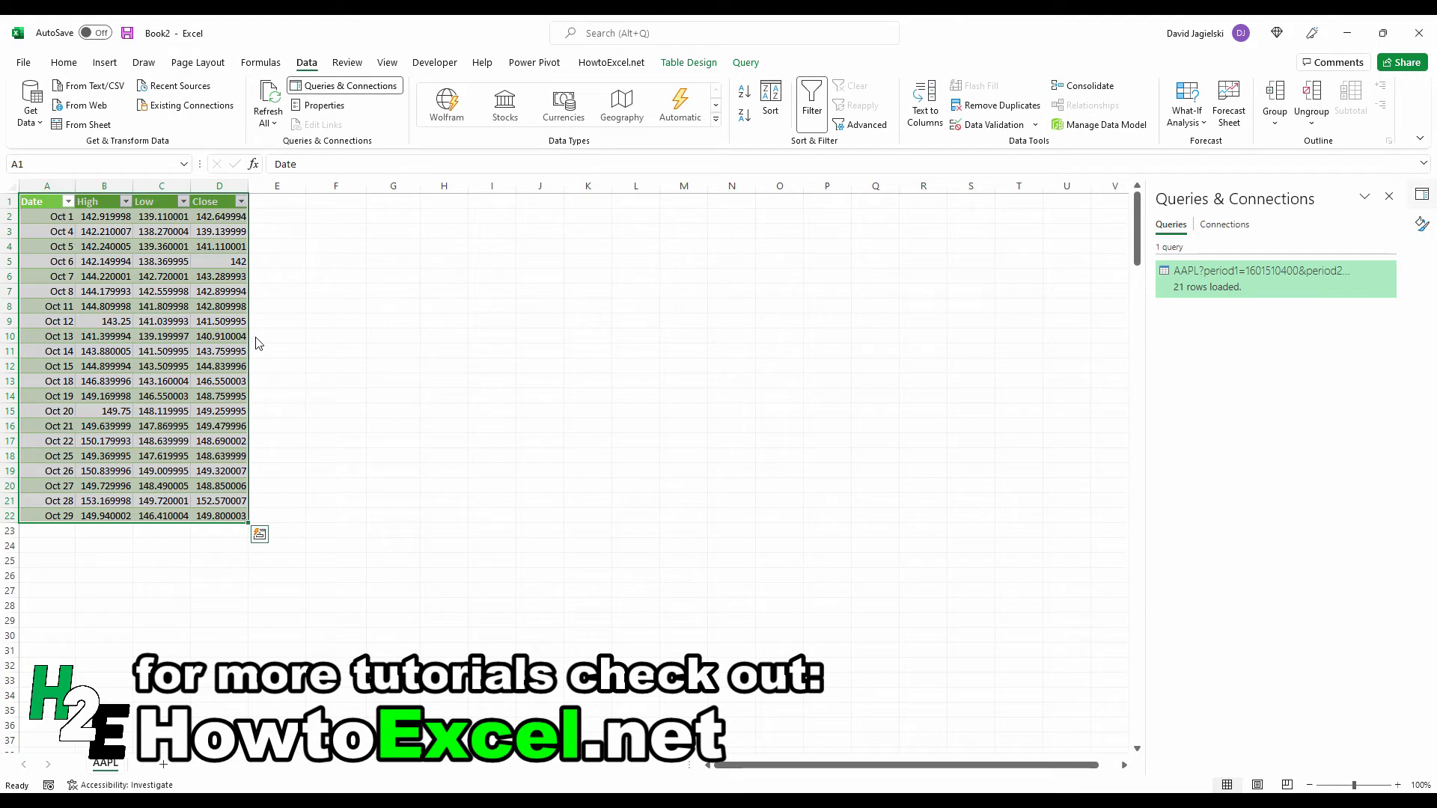
pyautogui.click(269, 101)
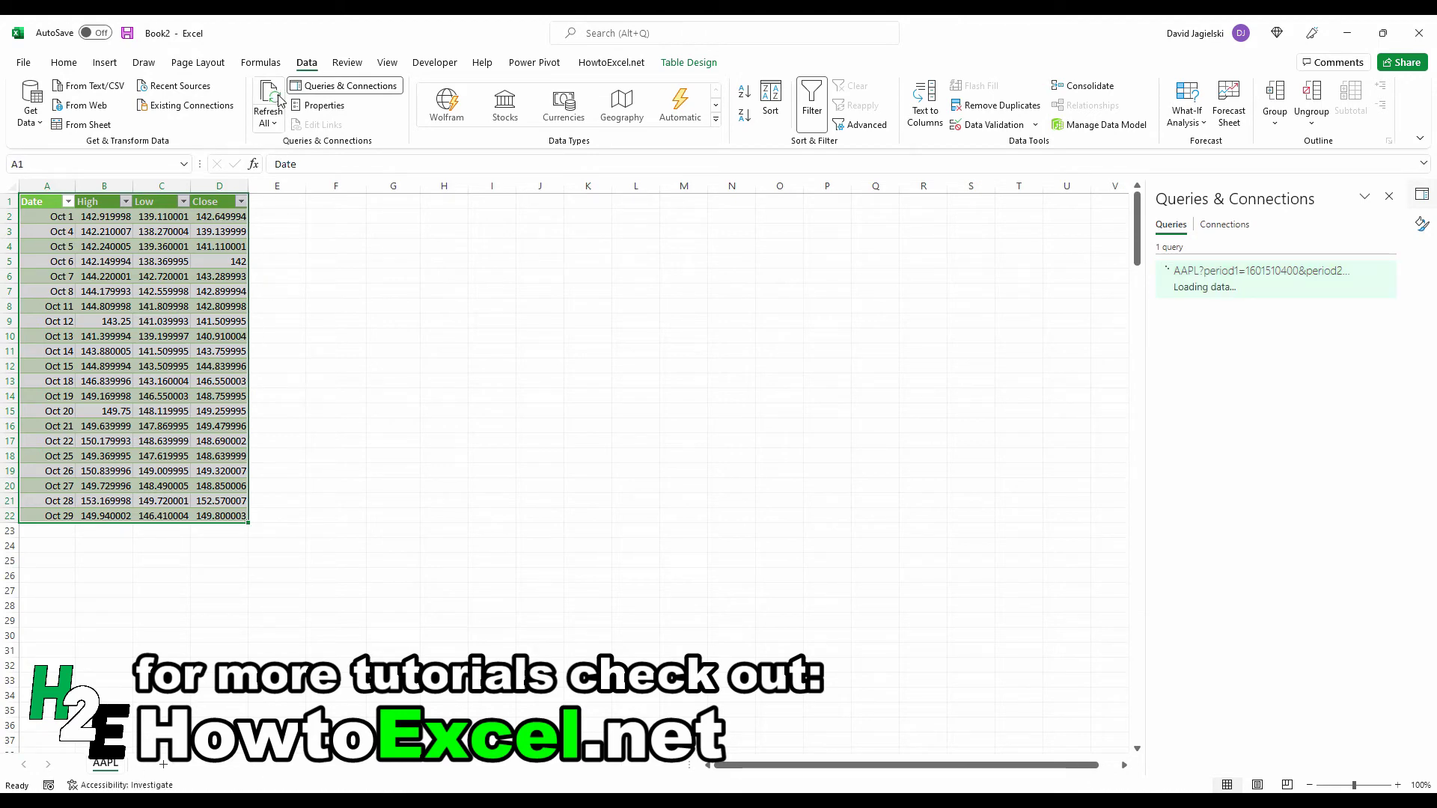
pyautogui.click(282, 307)
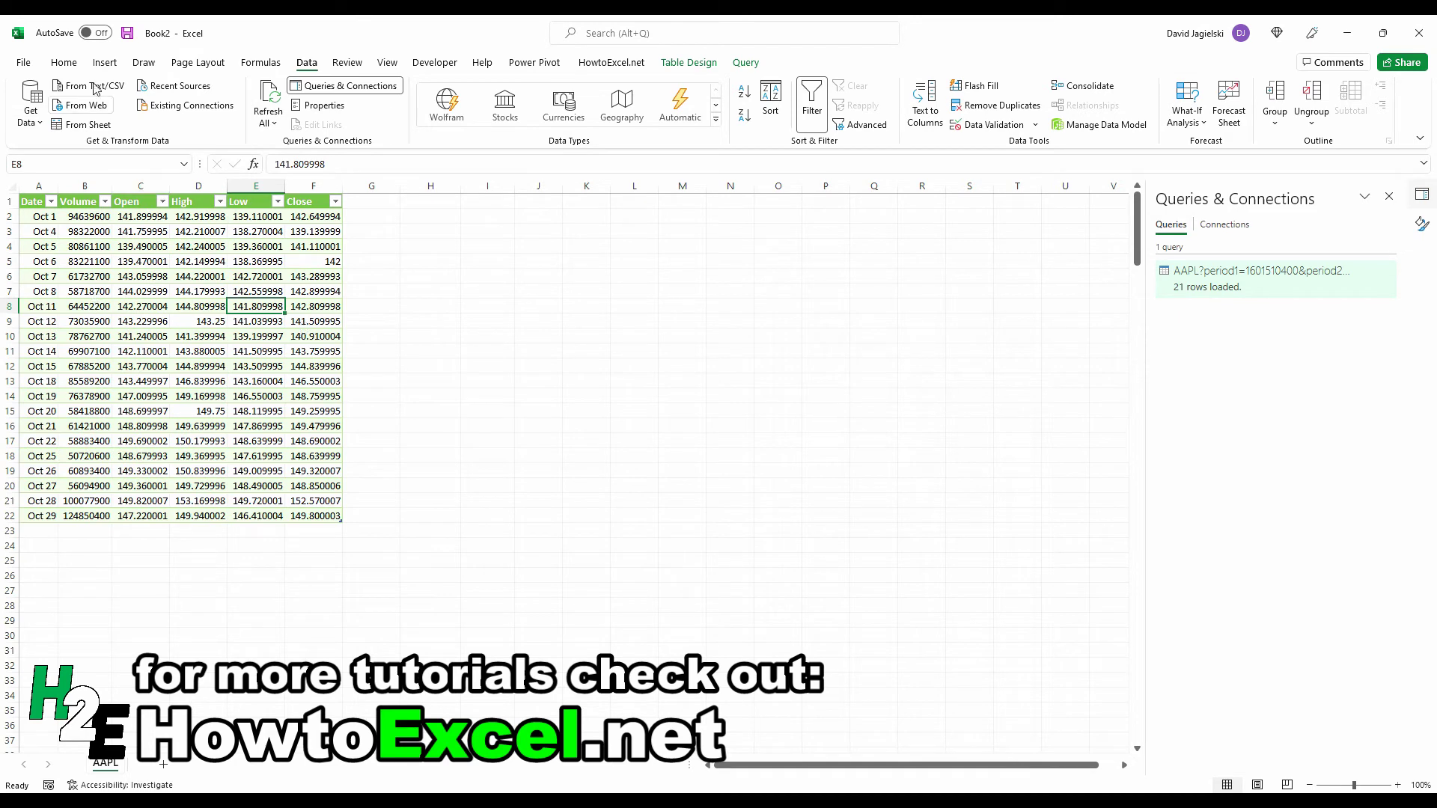
# - Insert a Volume-Open-High-Low-Close stock chart from the AAPL table via All Charts > Stock
pyautogui.click(105, 63)
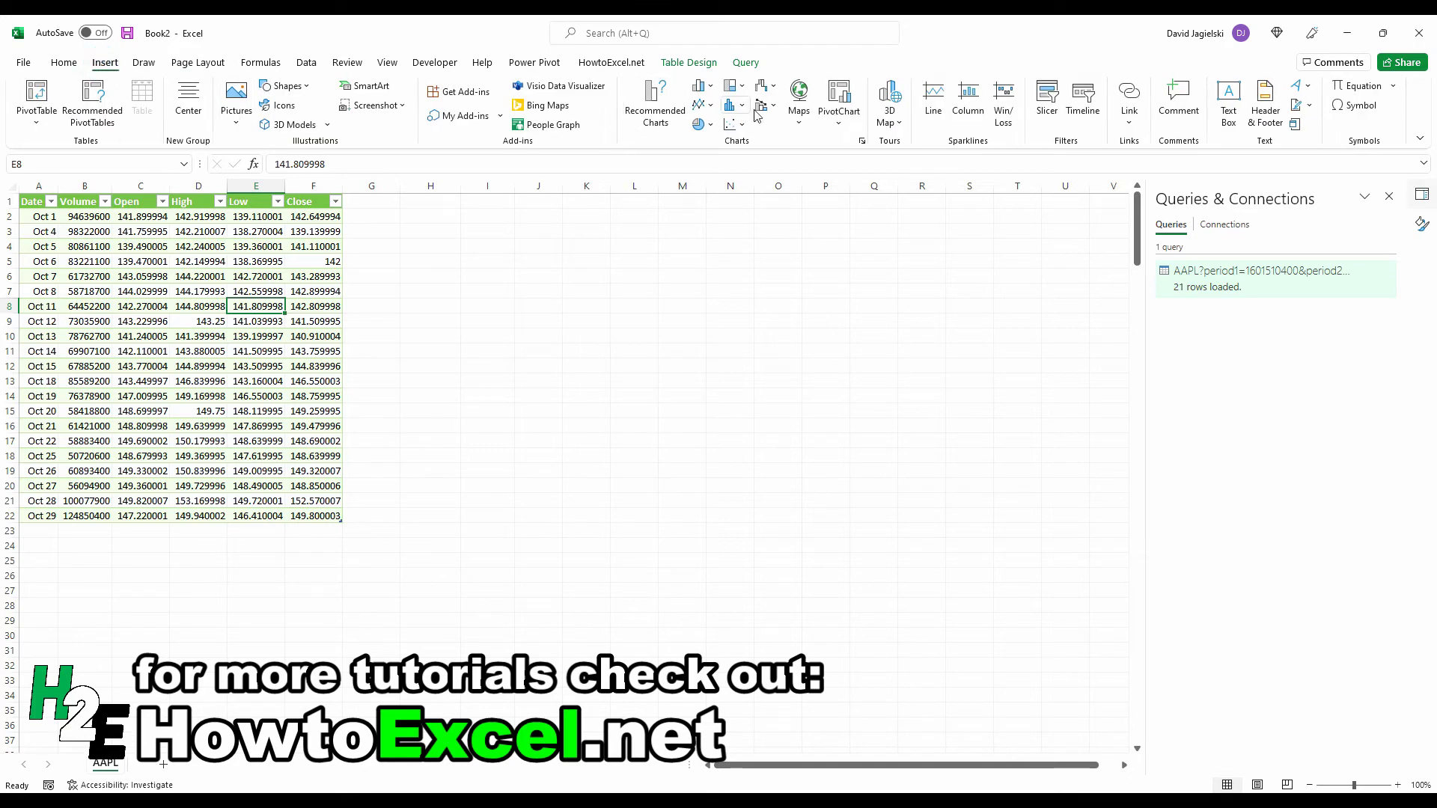
pyautogui.click(862, 141)
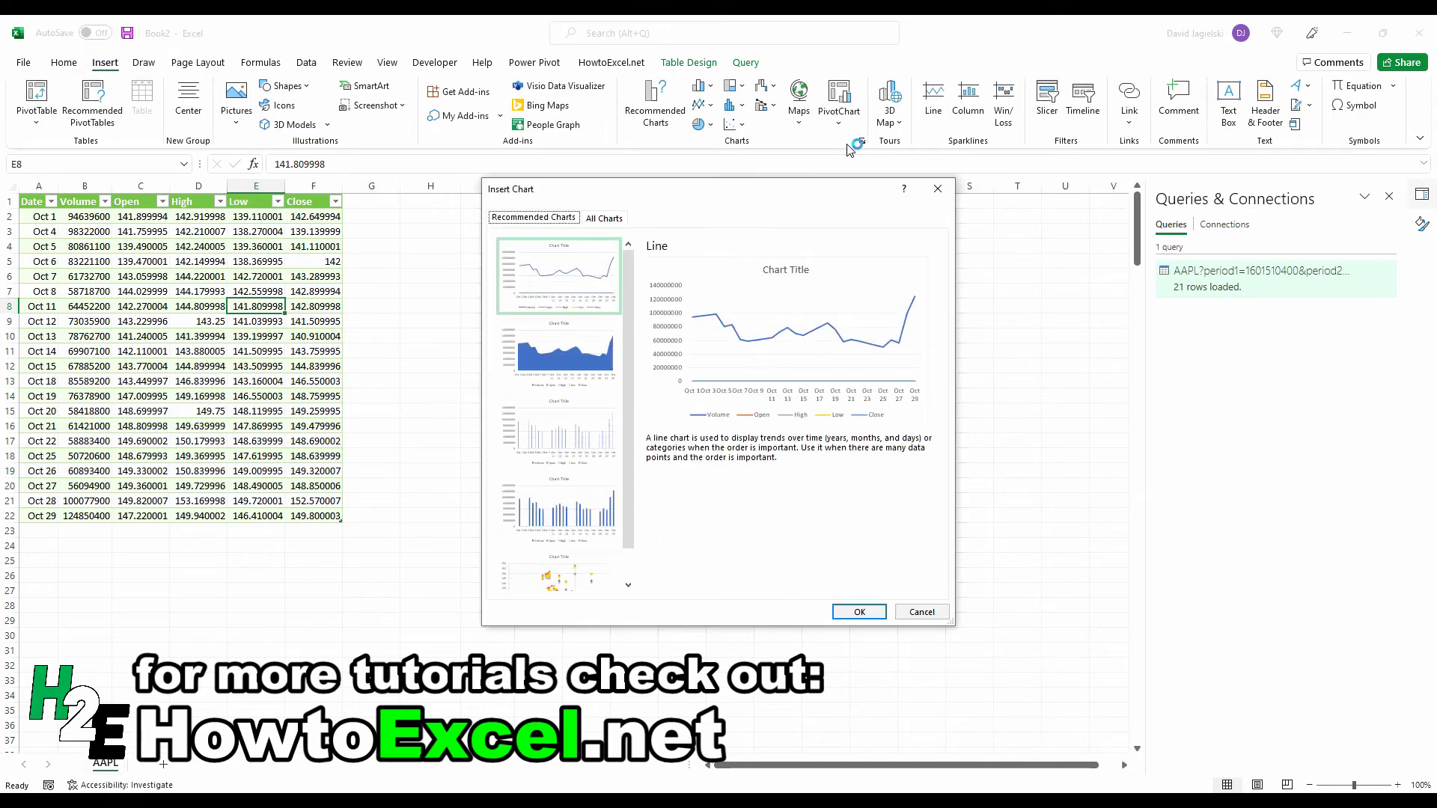
pyautogui.click(599, 217)
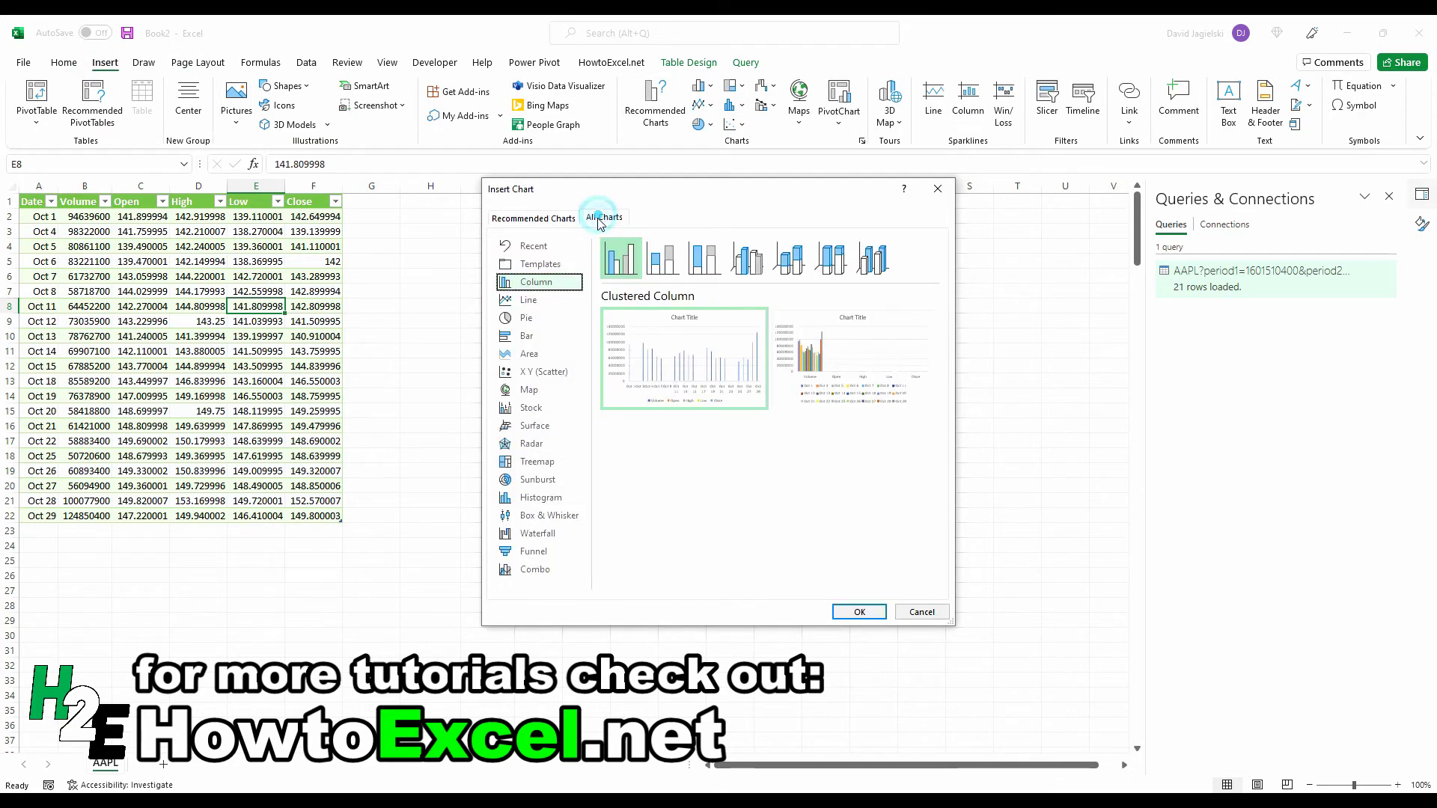
pyautogui.click(532, 408)
pyautogui.click(749, 261)
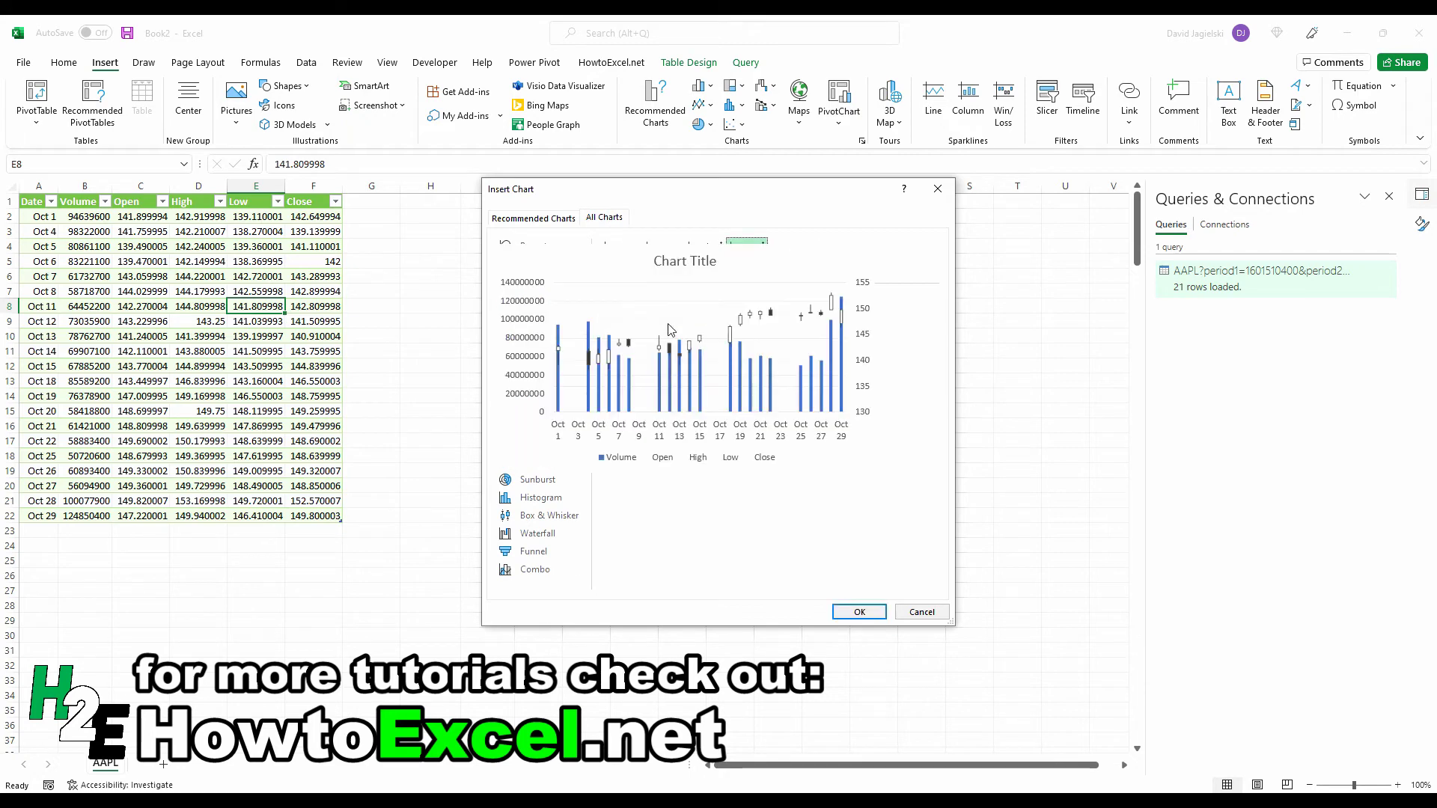
pyautogui.click(861, 613)
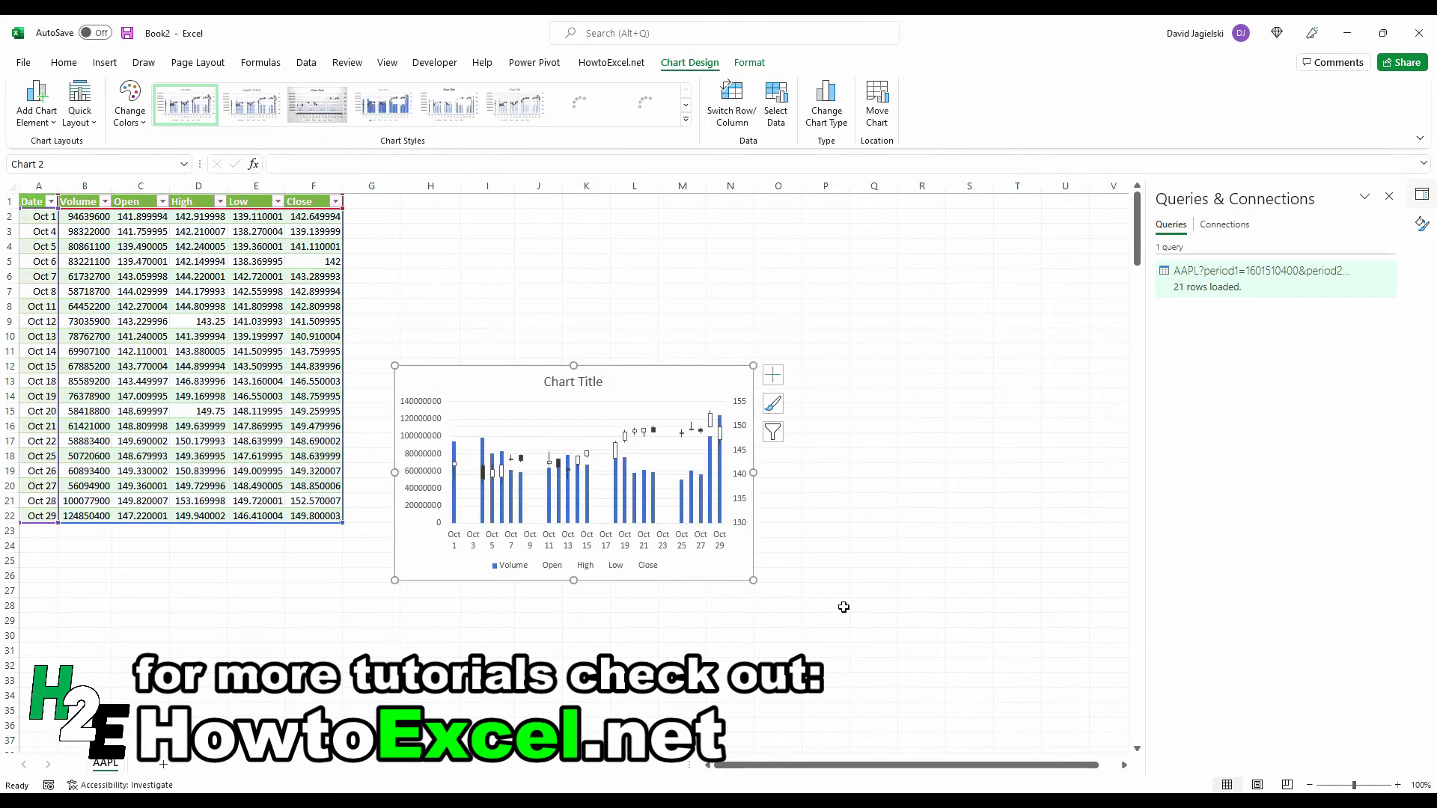
# - Format the chart's date axis as a text axis for evenly spaced labels
pyautogui.click(578, 545)
pyautogui.rightClick(565, 539)
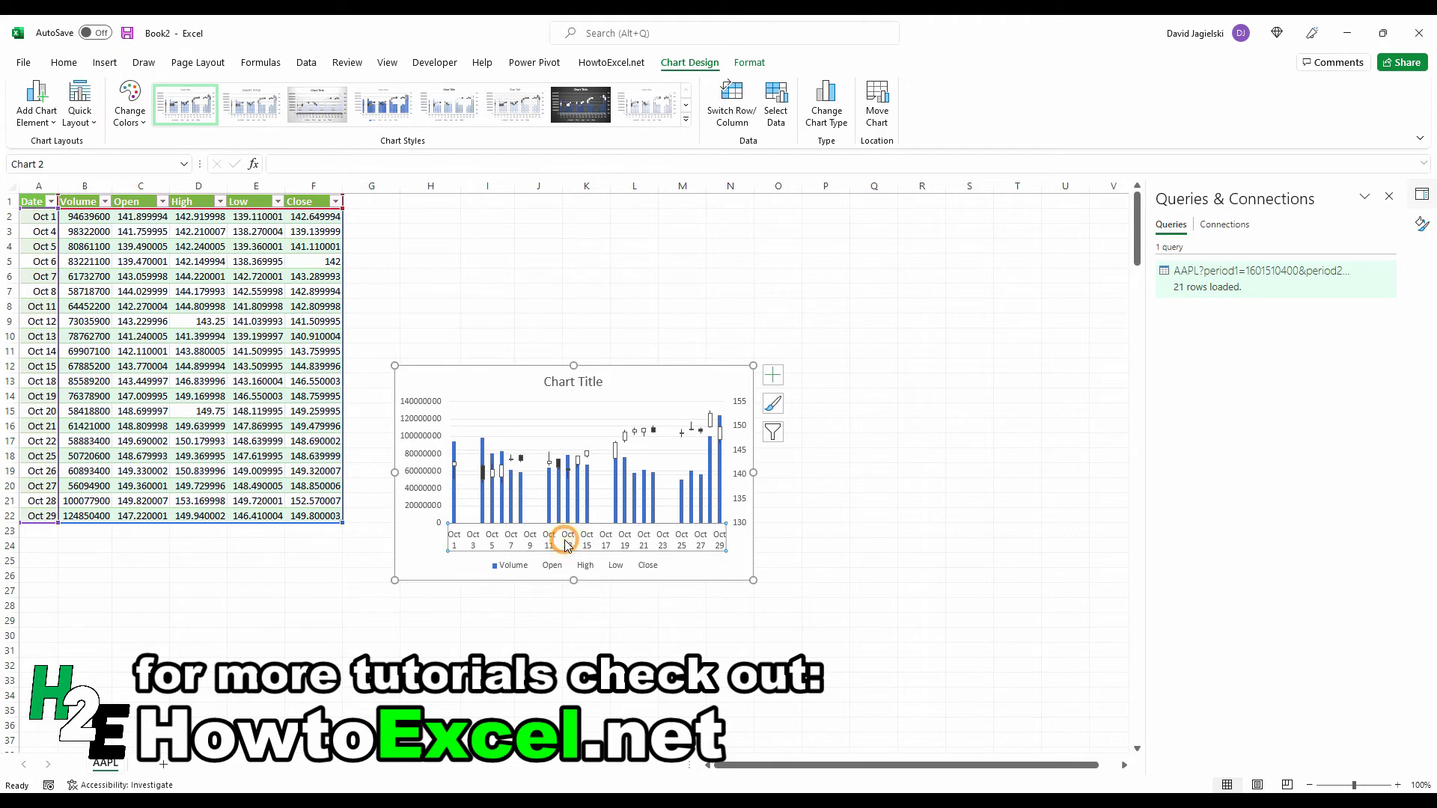
pyautogui.click(621, 751)
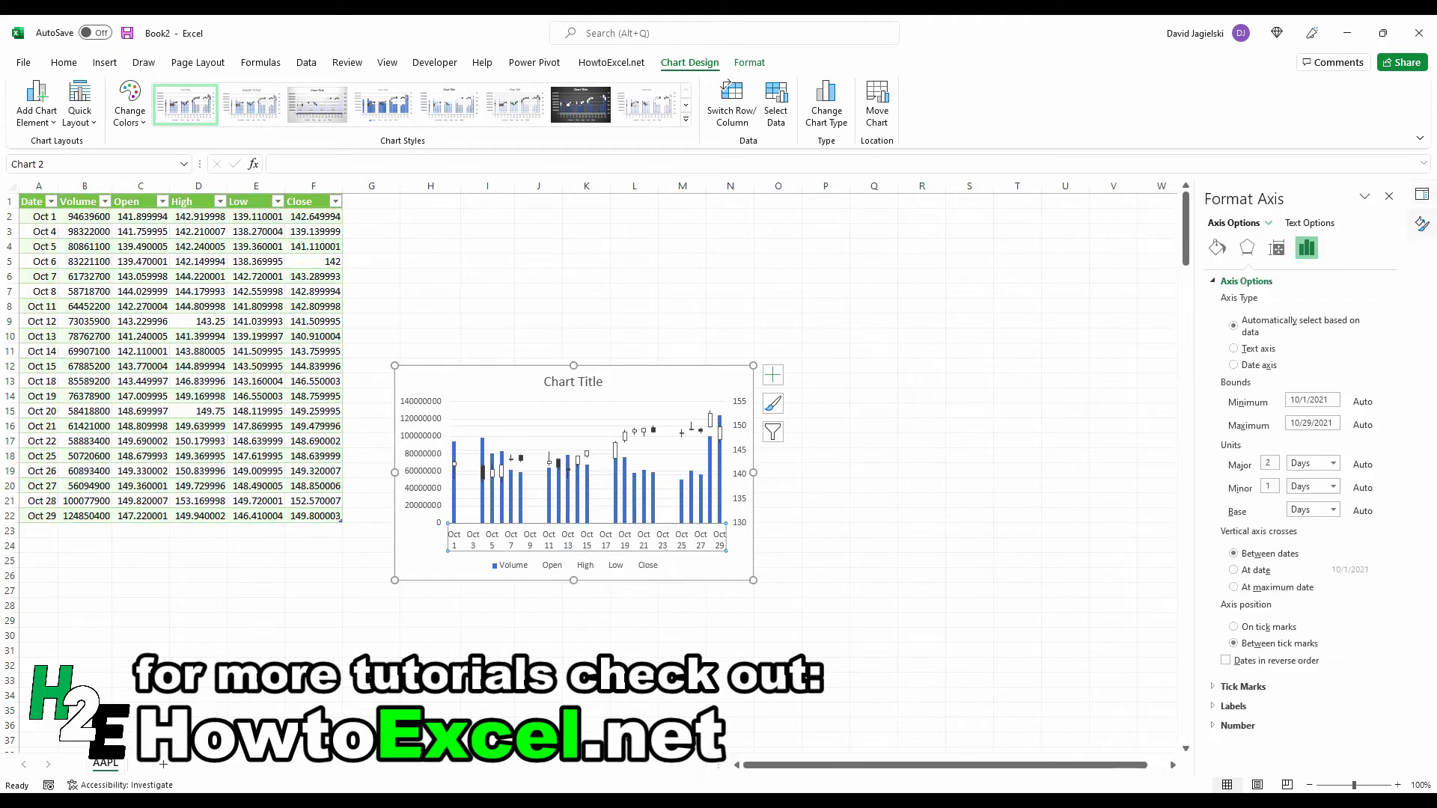
pyautogui.click(1234, 348)
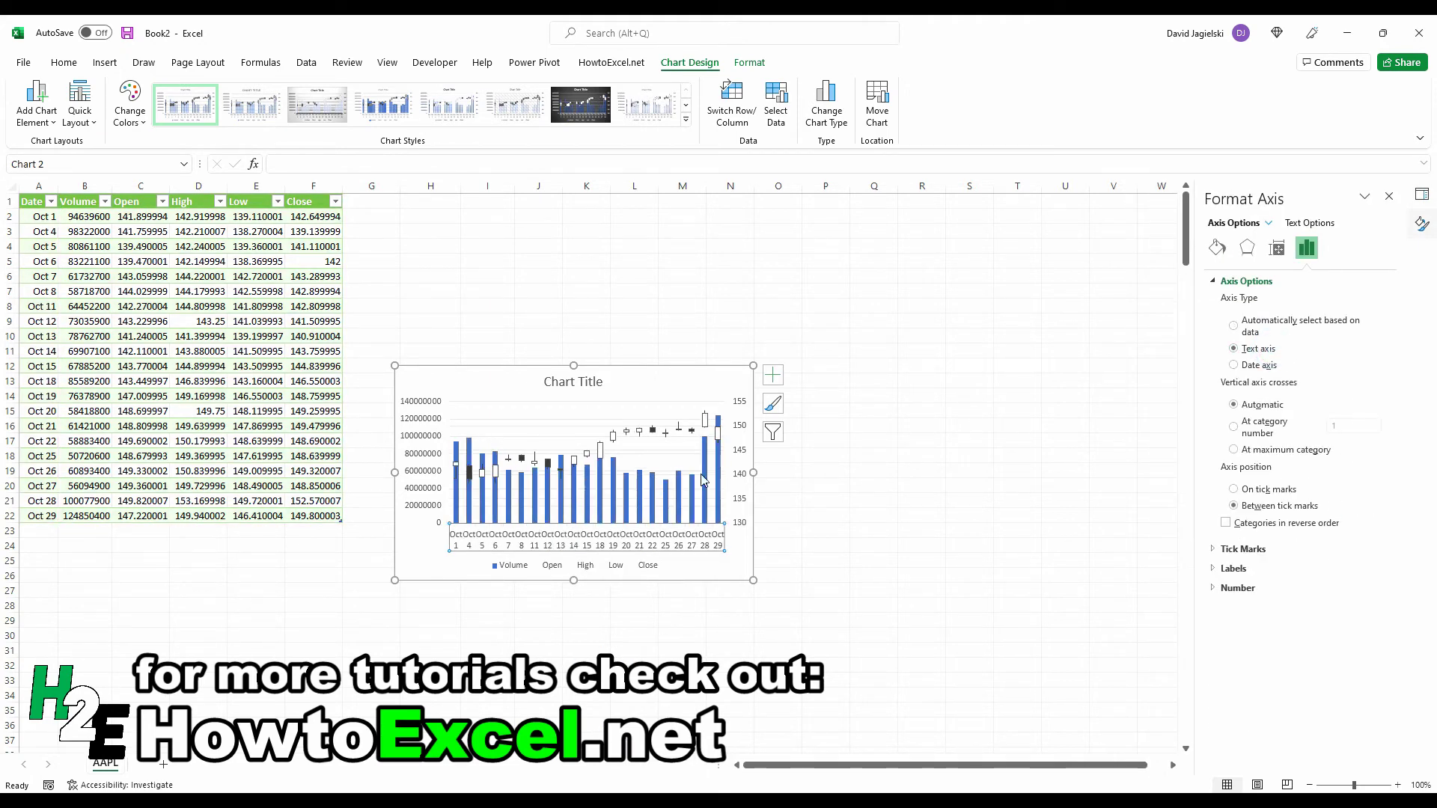
# - Delete the legend and chart title, move the plot area up, and enlarge the chart
pyautogui.click(637, 571)
pyautogui.press('Delete')
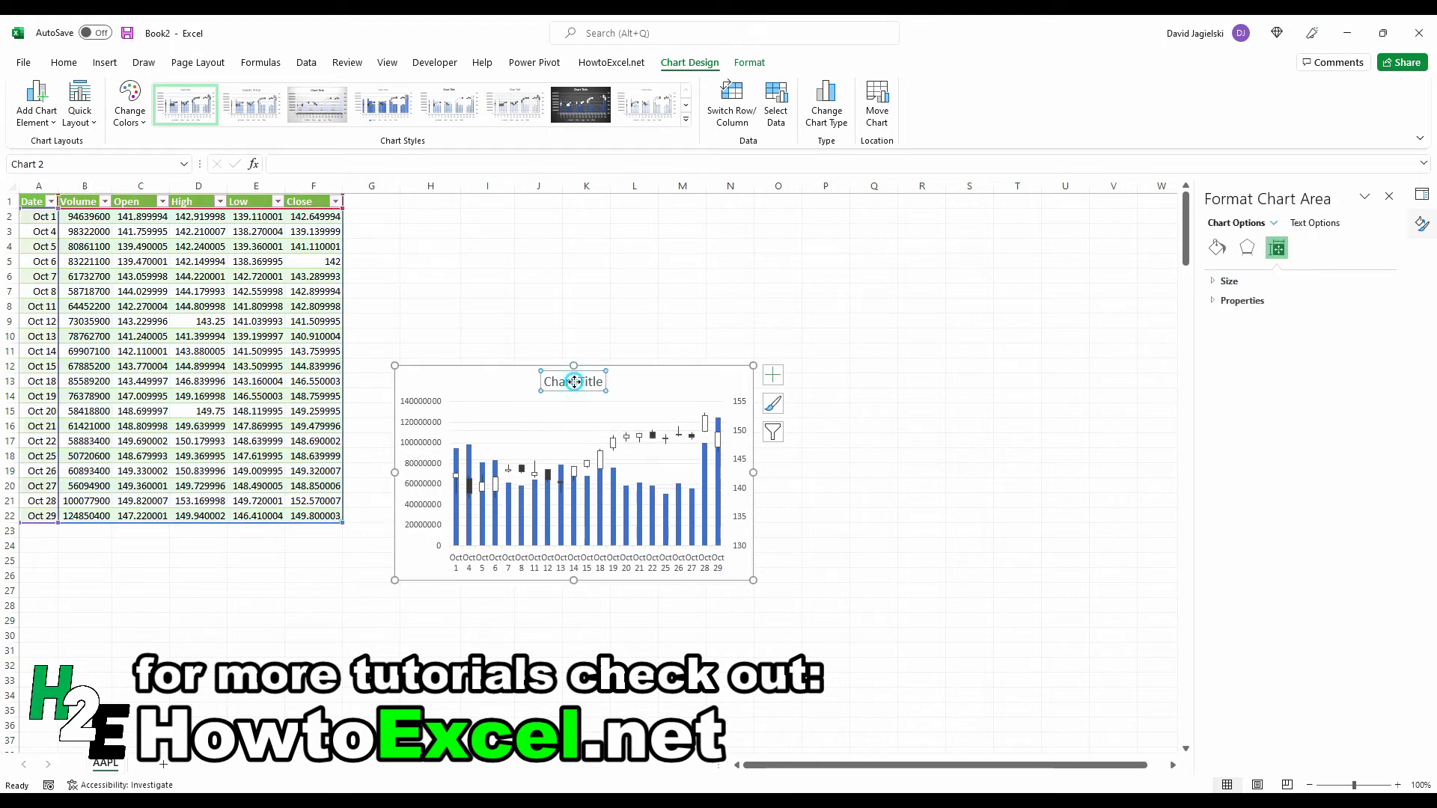
pyautogui.click(585, 389)
pyautogui.press('Delete')
pyautogui.click(632, 380)
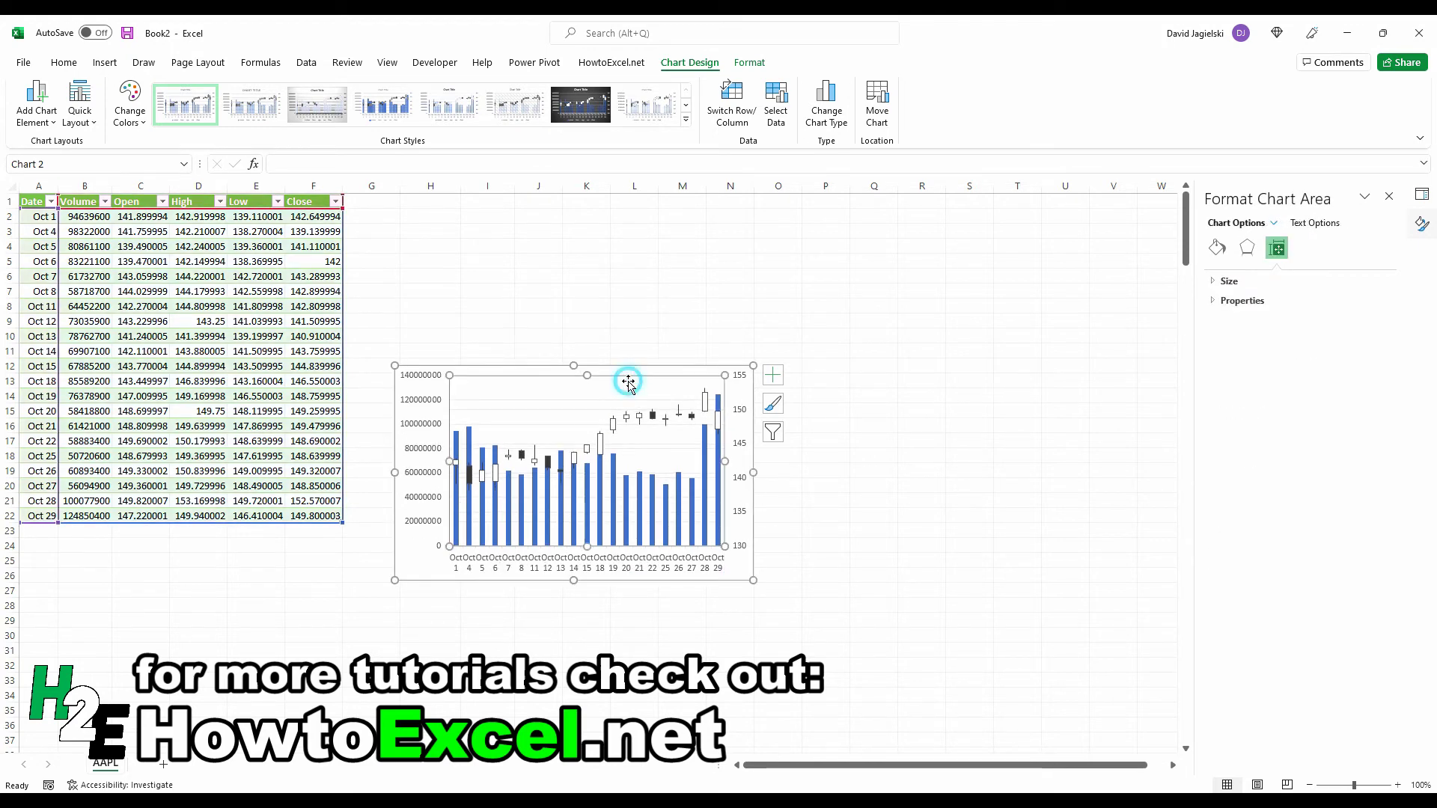
pyautogui.moveTo(642, 375); pyautogui.dragTo(638, 231)
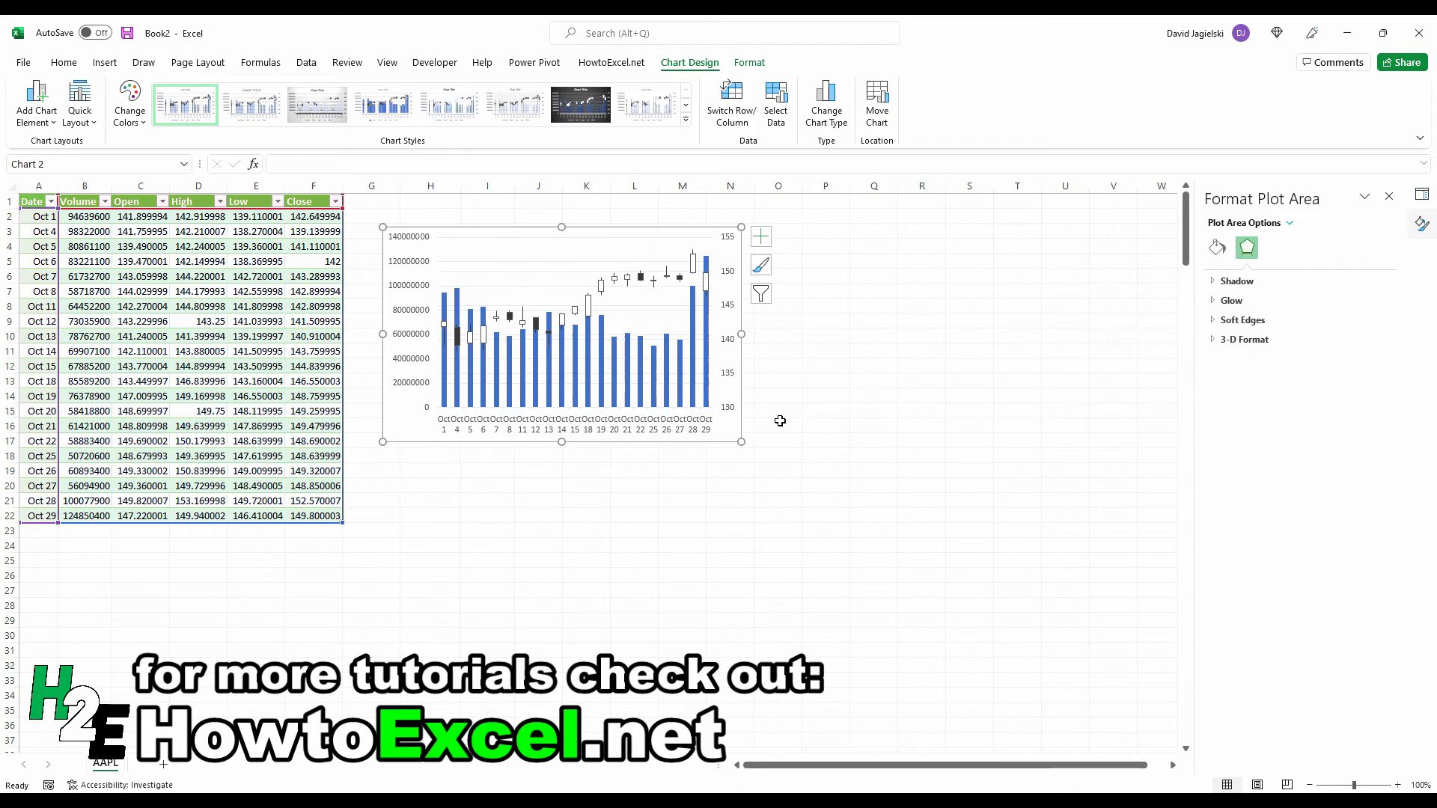
pyautogui.moveTo(742, 442); pyautogui.dragTo(1090, 647)
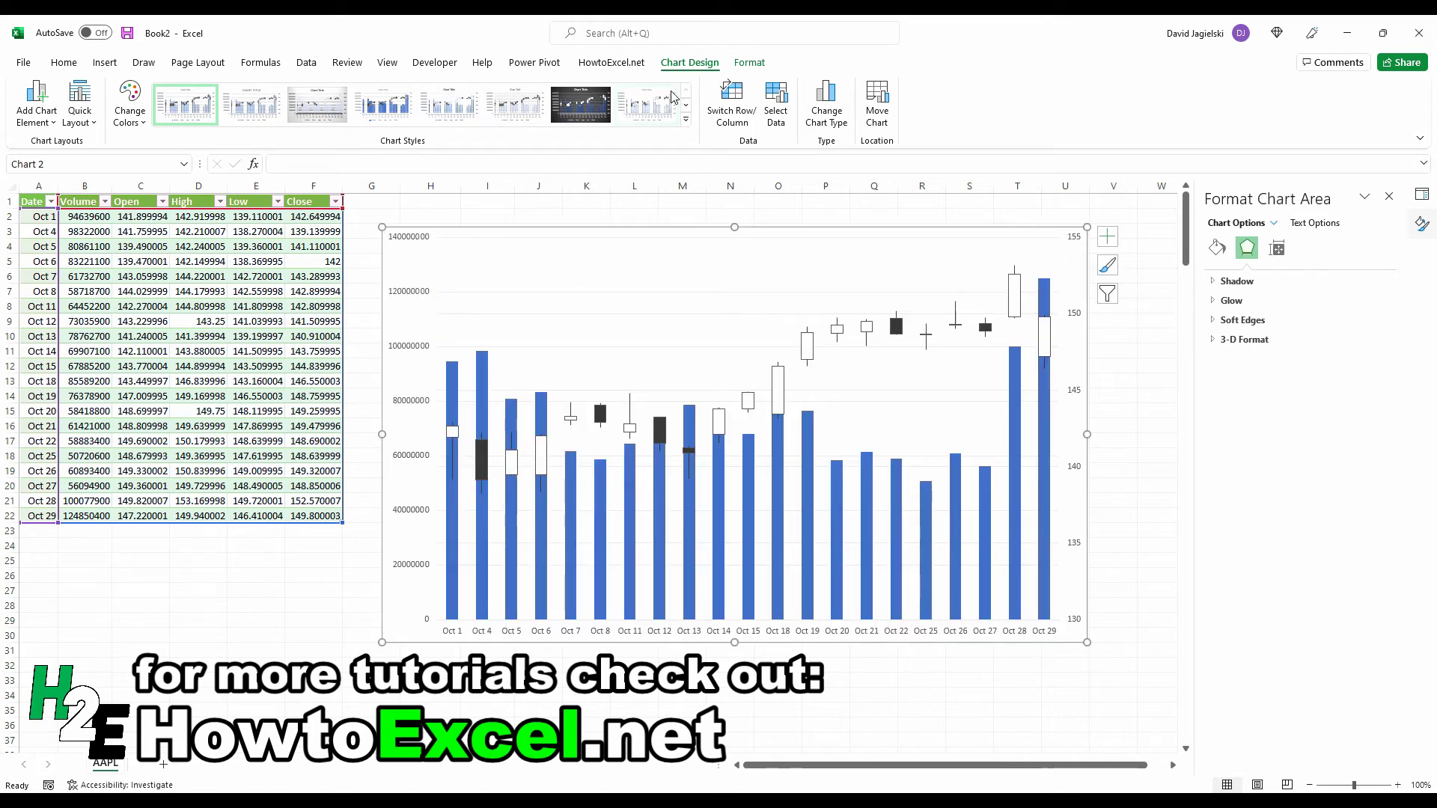
# - Apply a new chart style to the stock chart
pyautogui.click(685, 123)
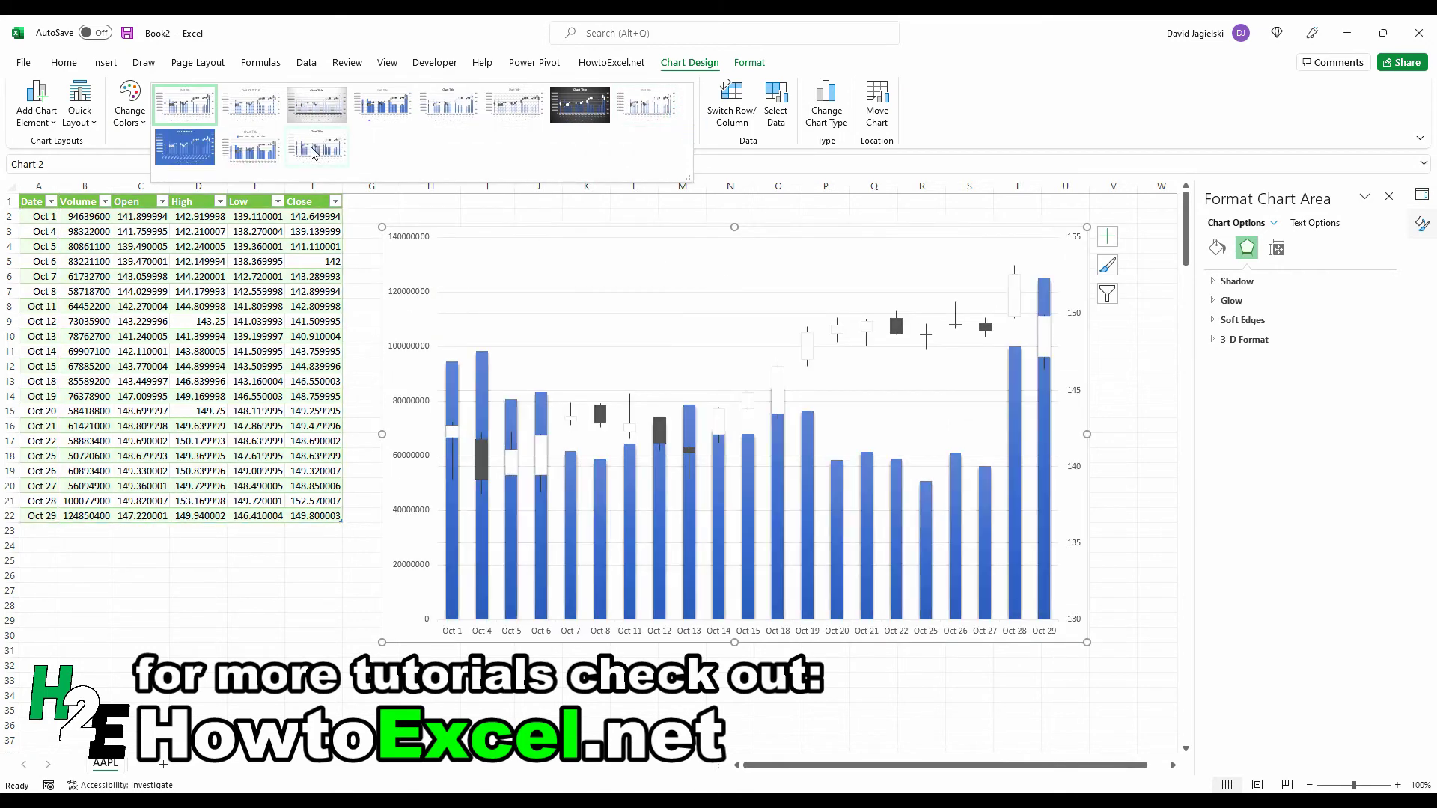
pyautogui.click(314, 153)
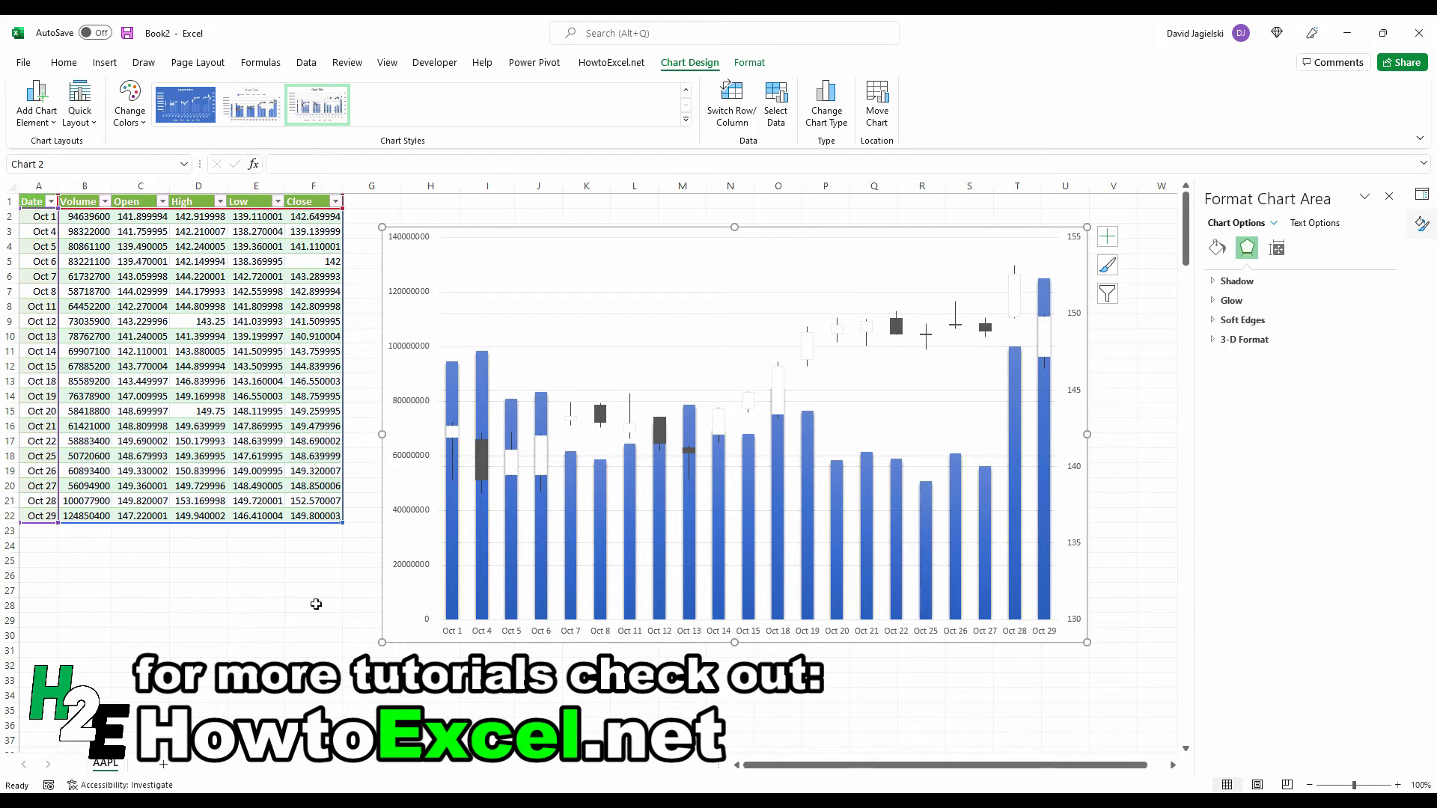
pyautogui.click(316, 604)
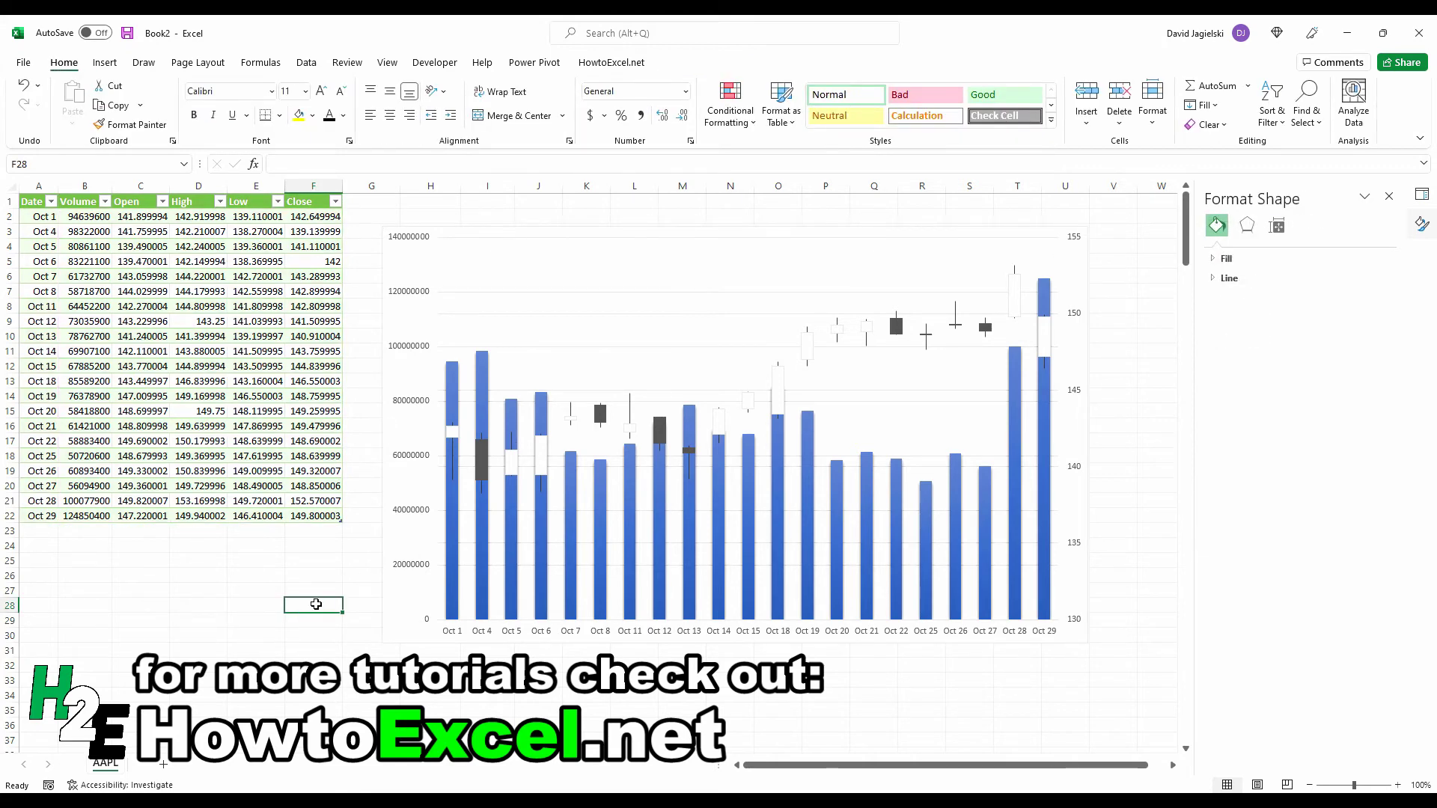
# - Edit the AAPL query from Queries & Connections and open its Filtered Rows step settings
pyautogui.click(196, 439)
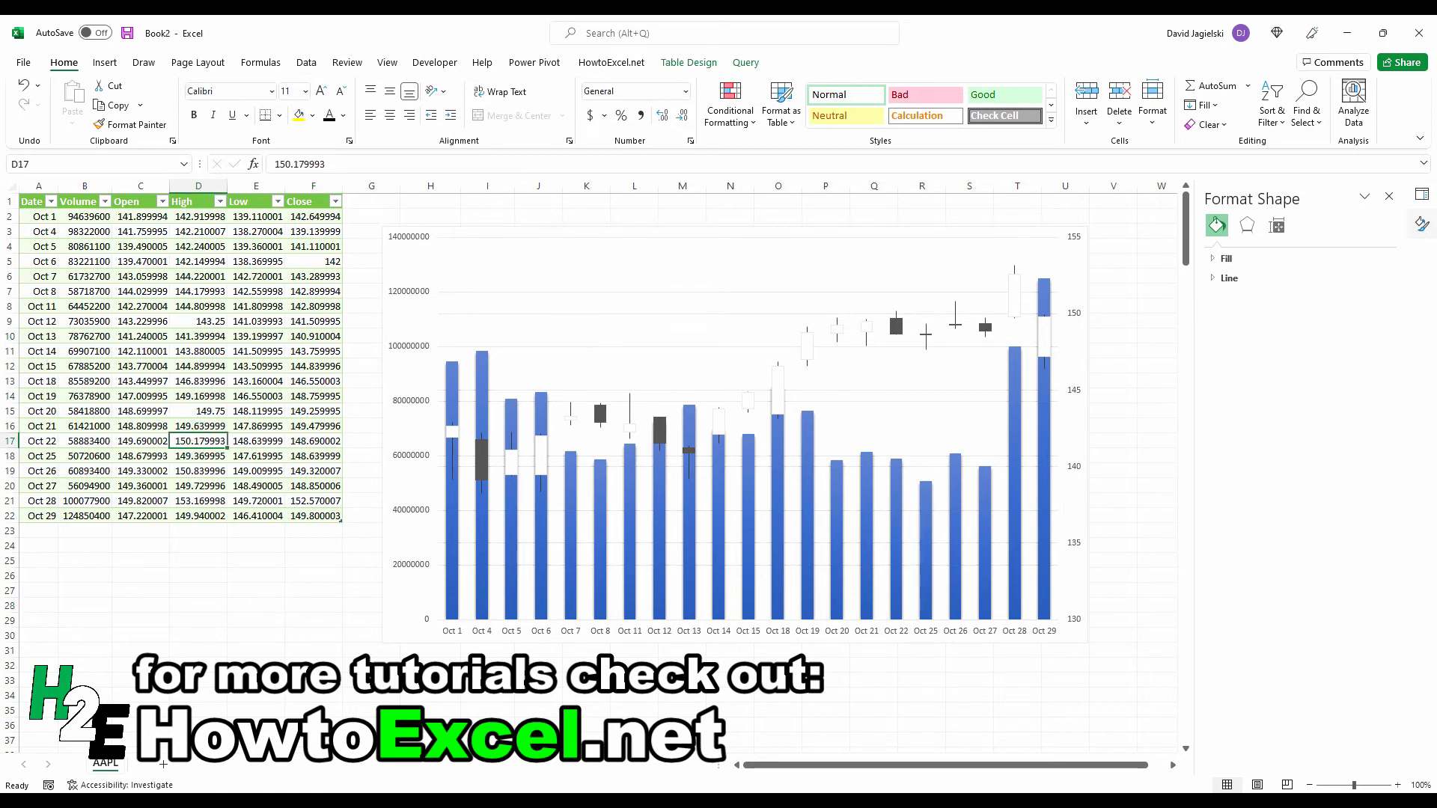
pyautogui.click(1423, 195)
pyautogui.click(1251, 271)
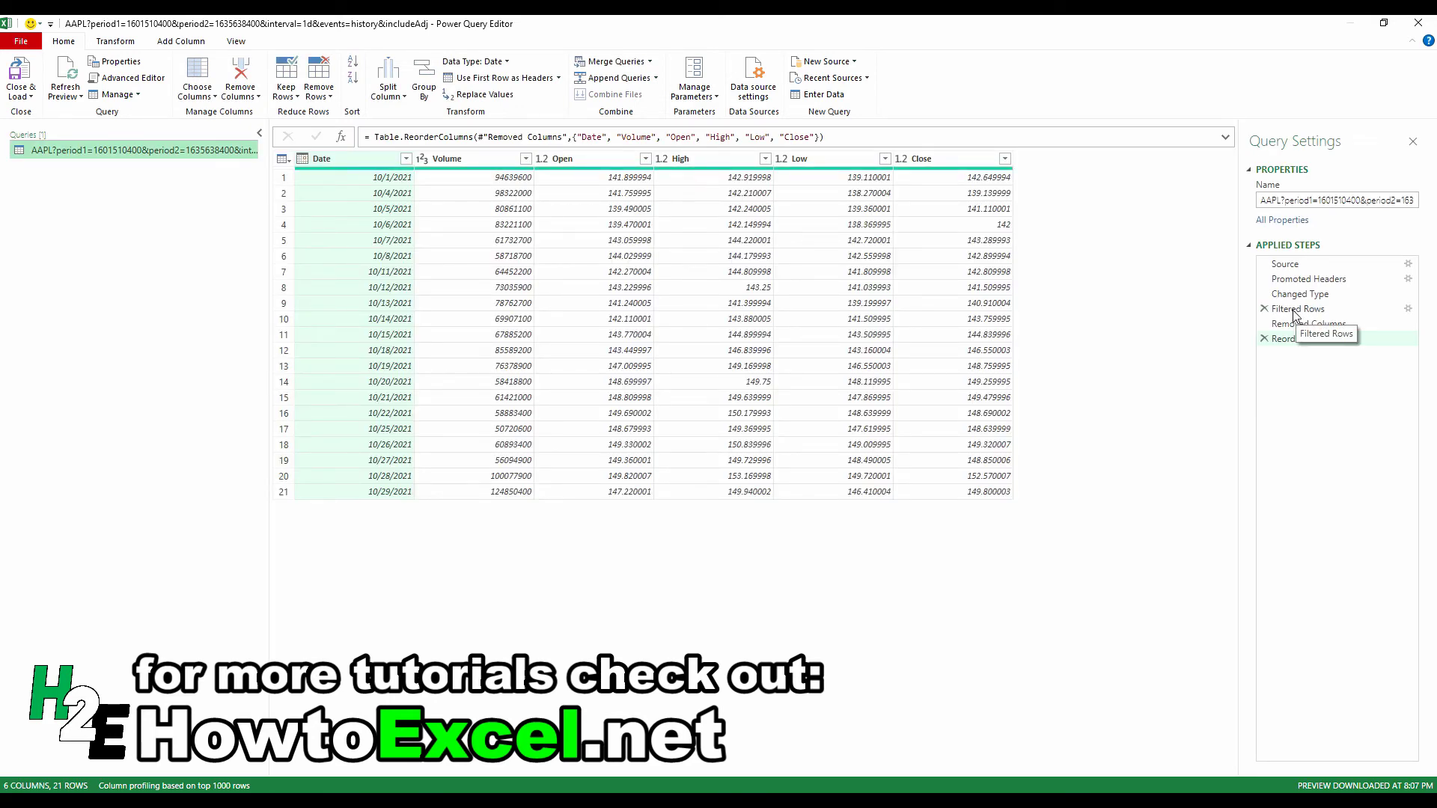
pyautogui.click(1408, 307)
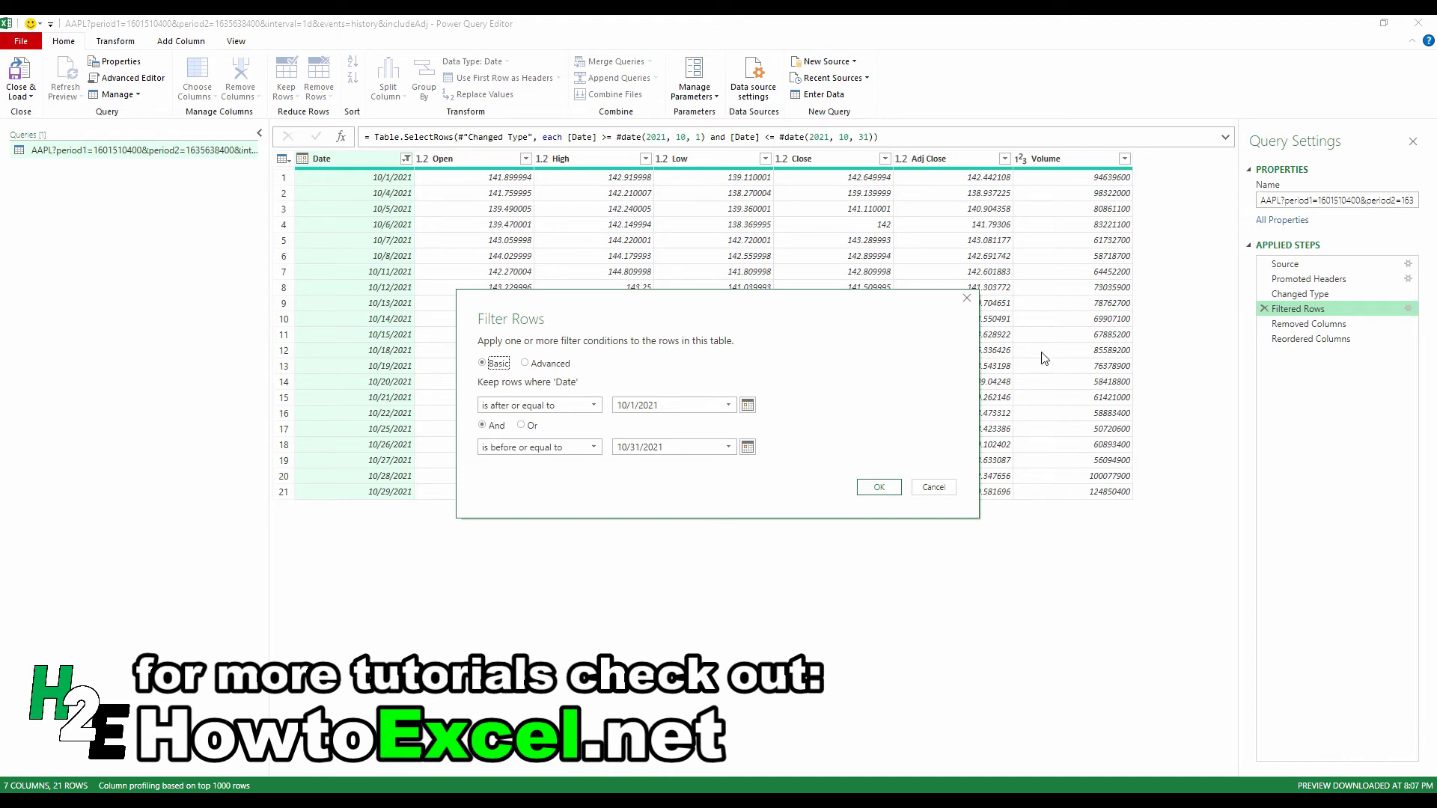
# - Change the filter's start date to 9/1/2021 and load the results back to Excel
pyautogui.click(748, 405)
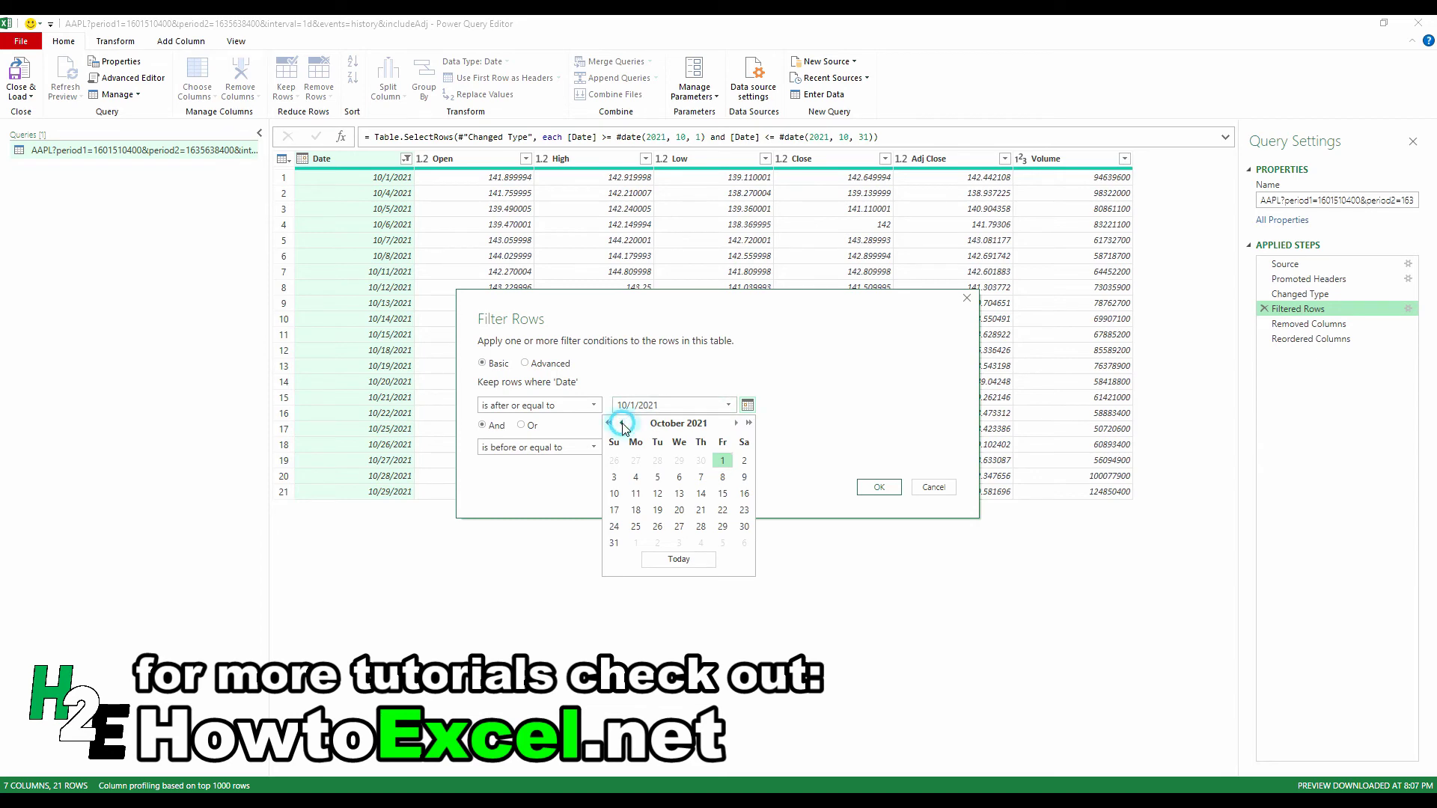
pyautogui.click(621, 423)
pyautogui.click(679, 462)
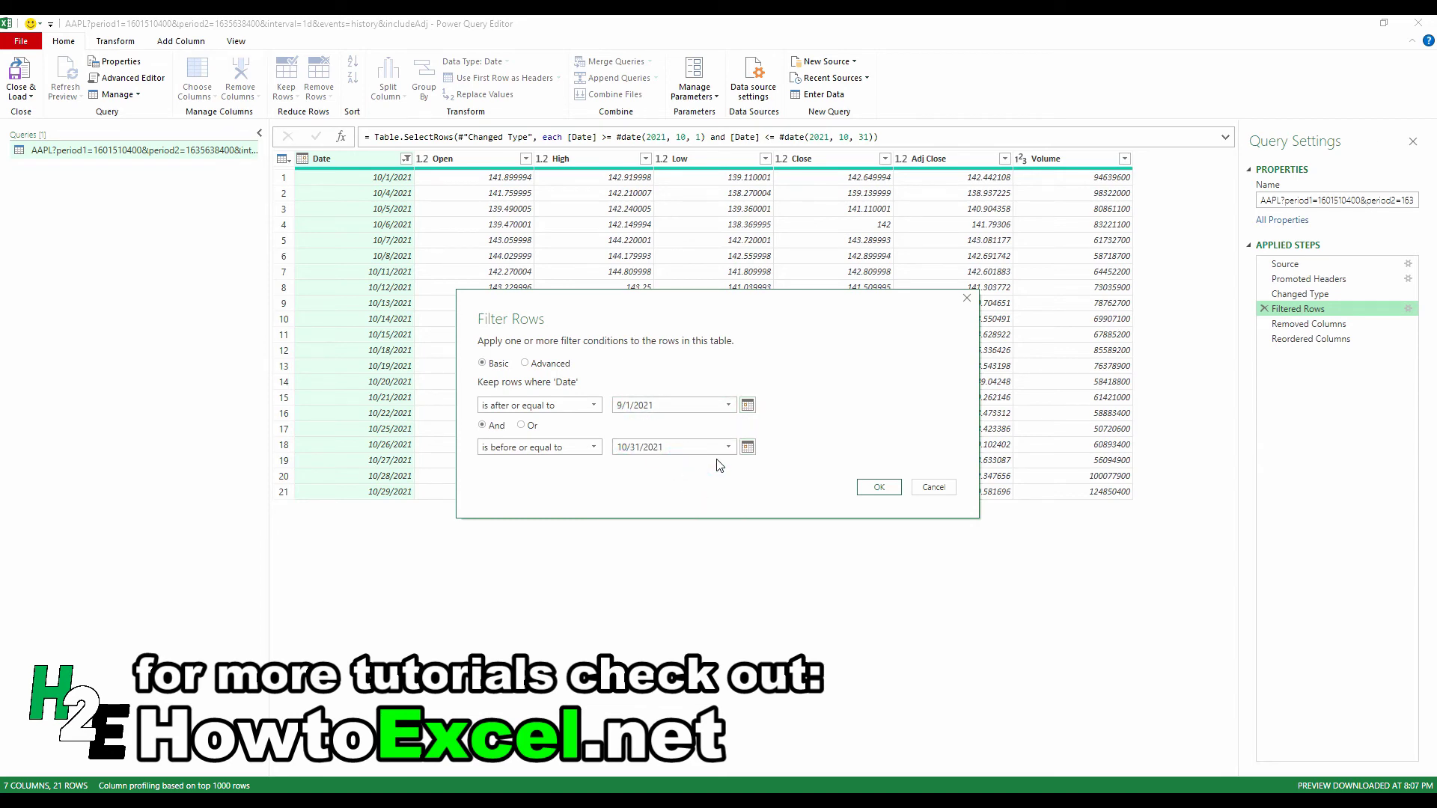
pyautogui.click(876, 489)
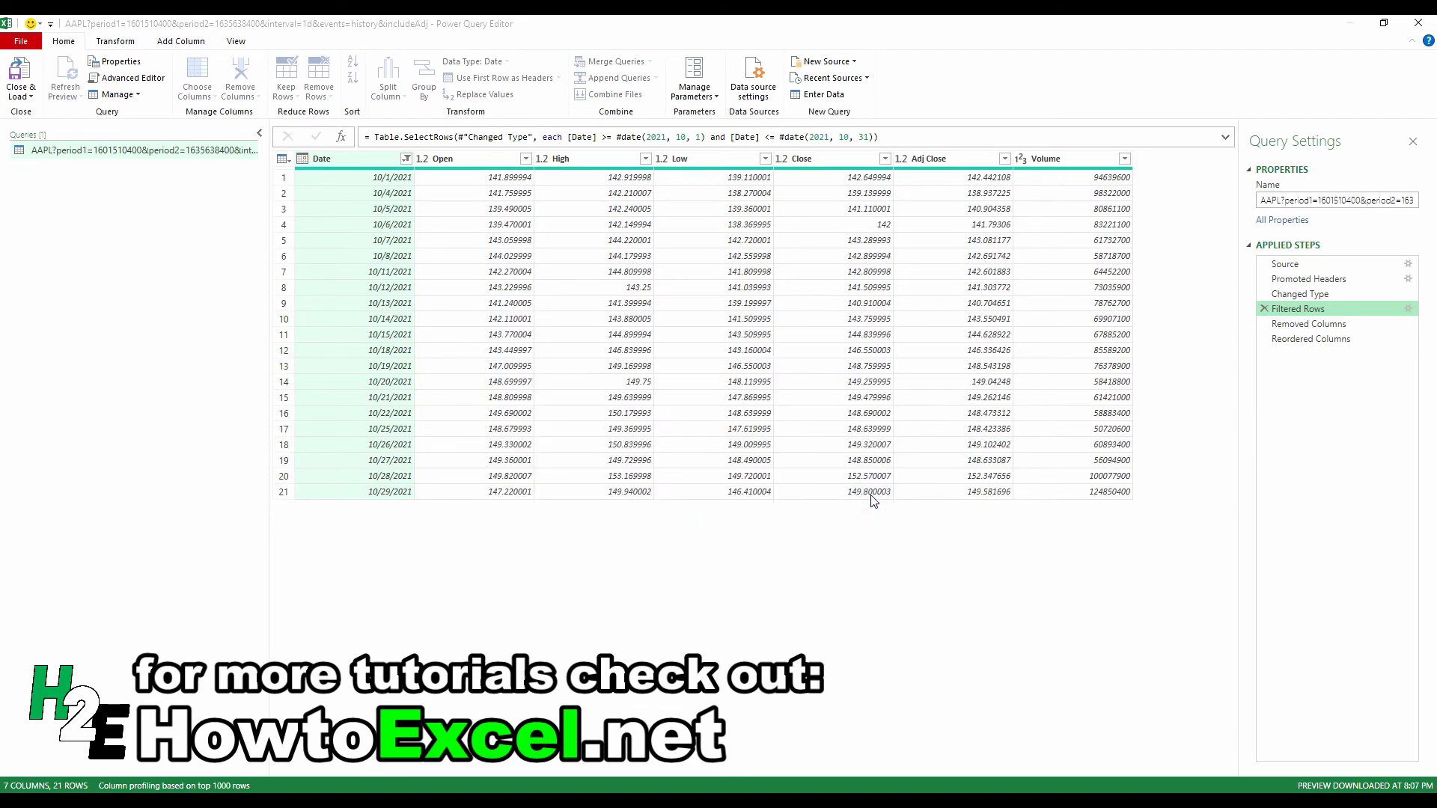
pyautogui.click(18, 75)
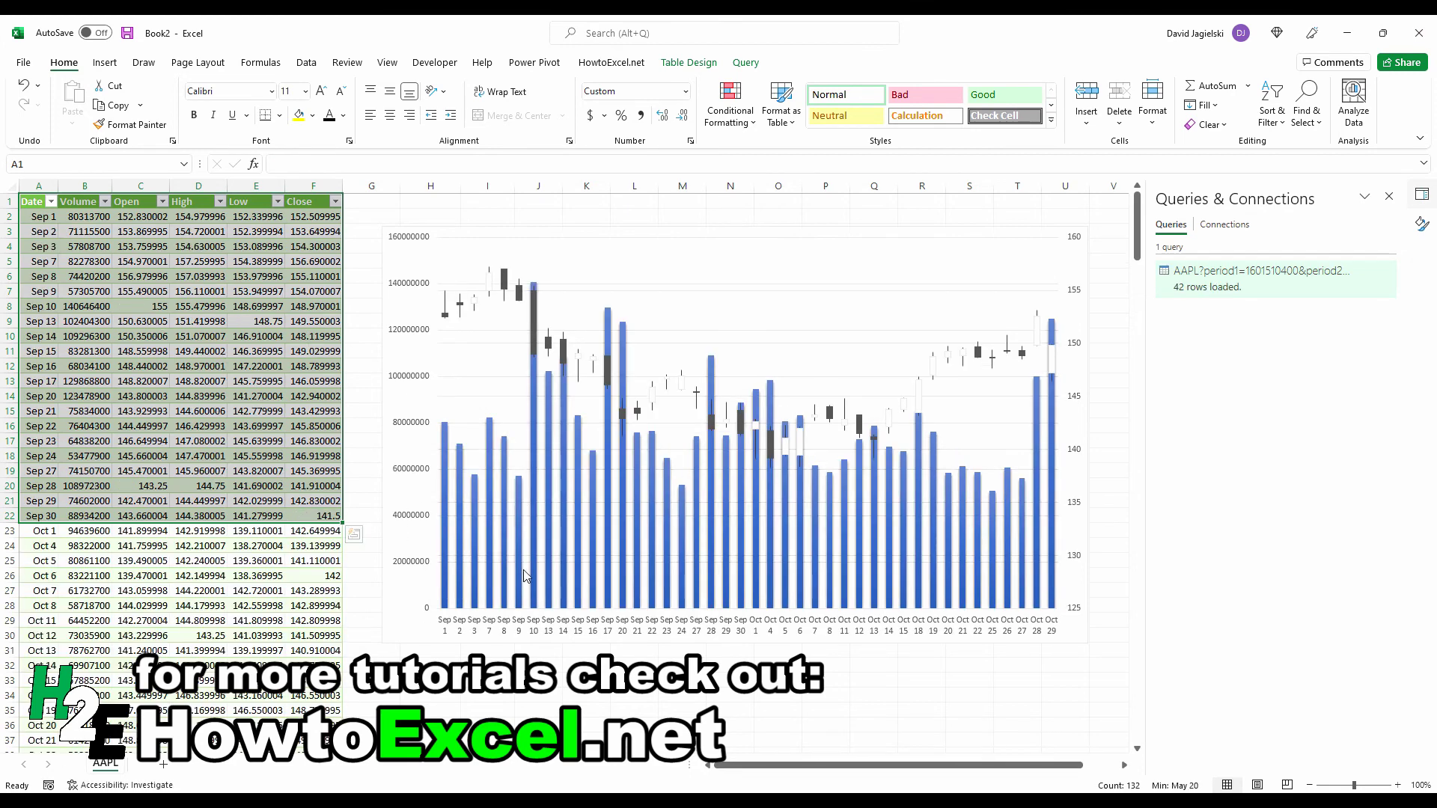
# - Check the refreshed 42-row Sep 1–Oct 29 table, selecting the Sep 23 volume value
pyautogui.moveTo(848, 599)
pyautogui.click(105, 441)
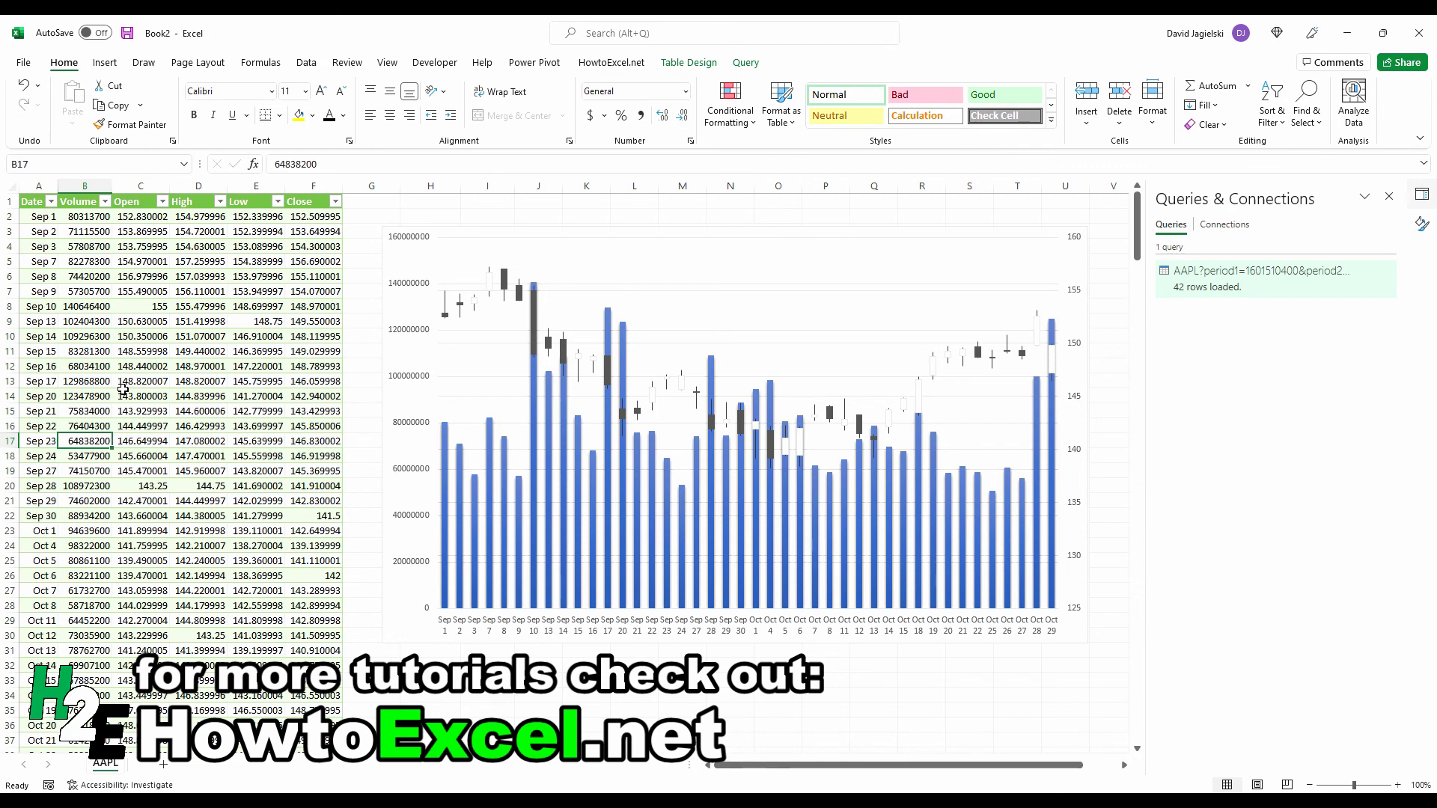